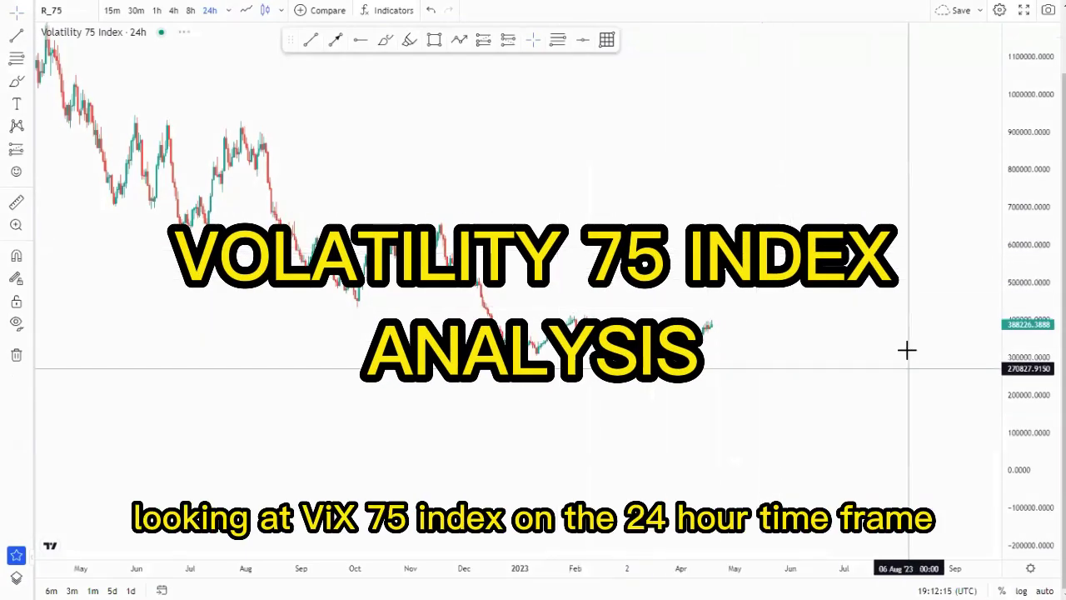
Sketch a brush stroke tracing the lower highs and lower lows from the April 2022 peak to early 2023.
{"action": "left_click_drag", "start_coordinate": [1033, 428], "coordinate": [1035, 422]}
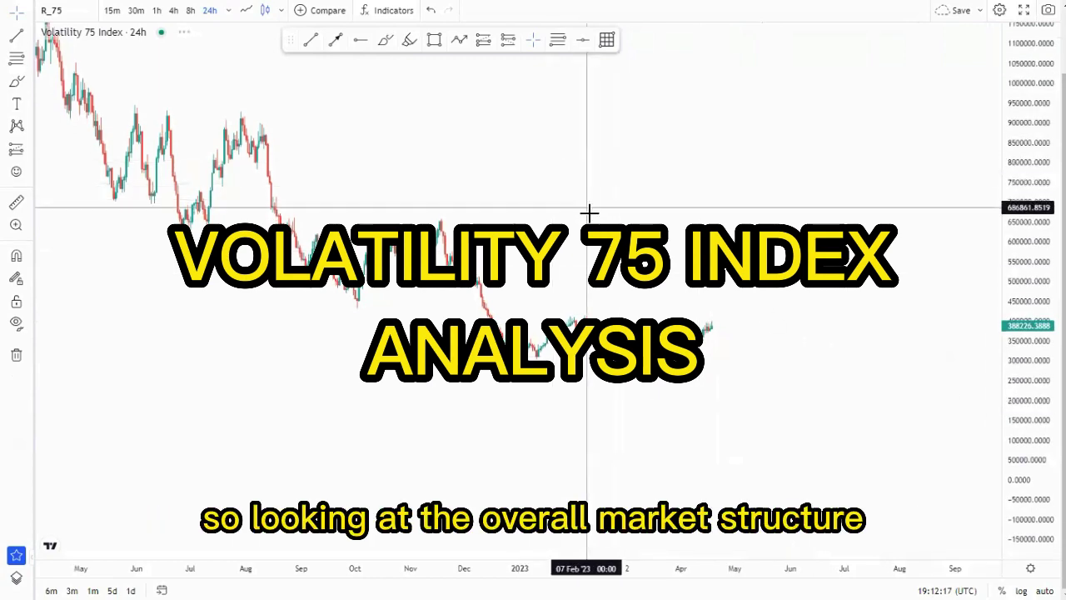
{"action": "scroll", "coordinate": [589, 215], "scroll_direction": "down", "scroll_amount": 8}
{"action": "left_click_drag", "start_coordinate": [1030, 78], "coordinate": [1031, 267]}
{"action": "left_click_drag", "start_coordinate": [627, 288], "coordinate": [612, 323]}
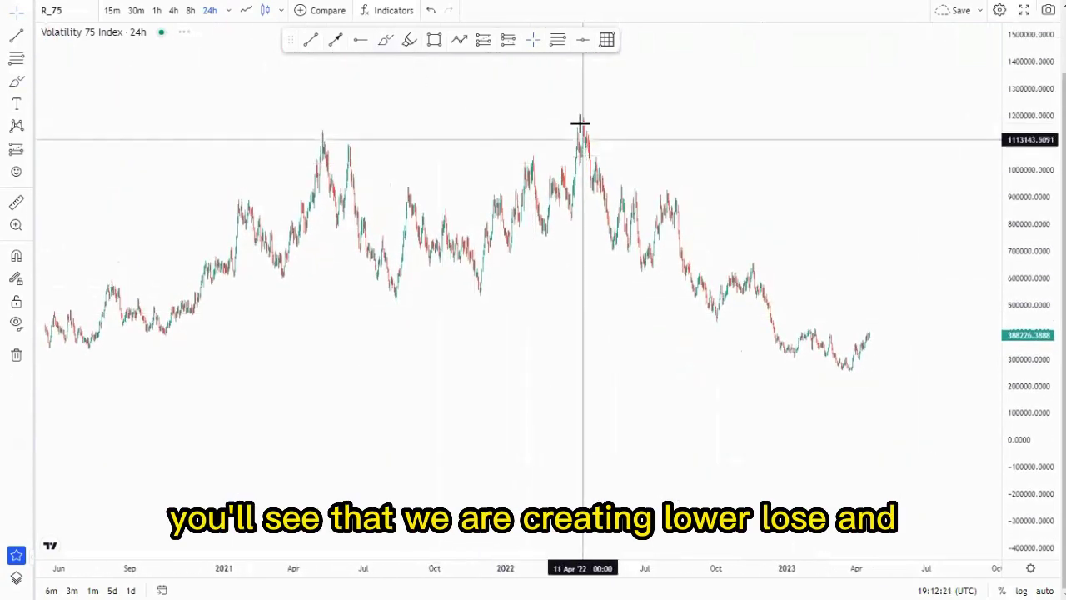
{"action": "mouse_move", "coordinate": [580, 123]}
{"action": "left_mouse_down"}
{"action": "mouse_move", "coordinate": [624, 250]}
{"action": "mouse_move", "coordinate": [636, 179]}
{"action": "mouse_move", "coordinate": [653, 248]}
{"action": "mouse_move", "coordinate": [704, 248]}
{"action": "mouse_move", "coordinate": [738, 304]}
{"action": "mouse_move", "coordinate": [792, 353]}
{"action": "mouse_move", "coordinate": [888, 317]}
{"action": "mouse_move", "coordinate": [860, 381]}
{"action": "mouse_move", "coordinate": [871, 323]}
{"action": "left_mouse_up"}
{"action": "left_click", "coordinate": [531, 45]}
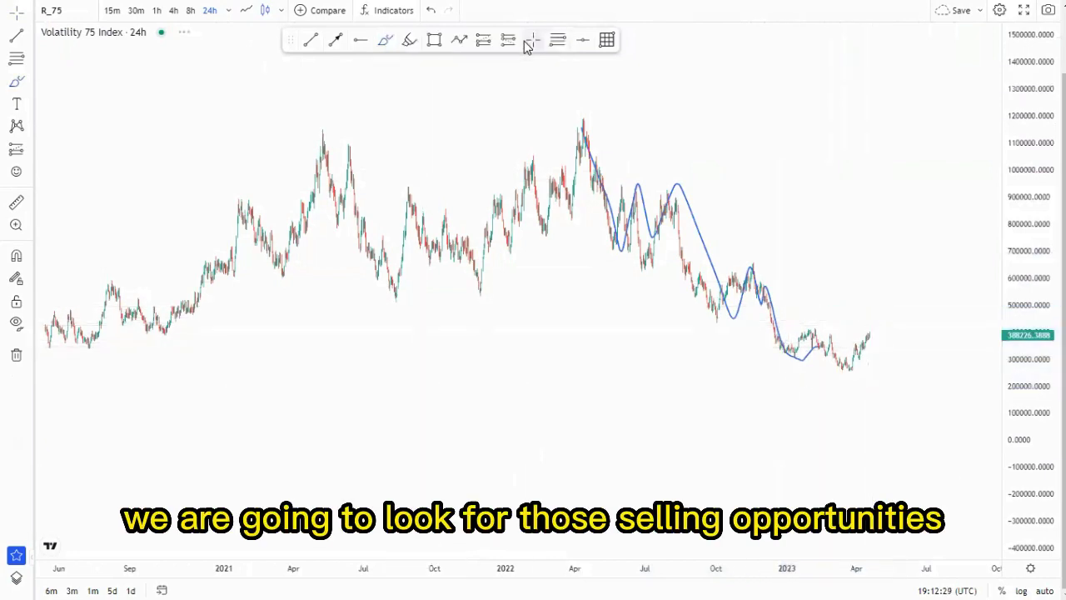
{"action": "left_click", "coordinate": [385, 40]}
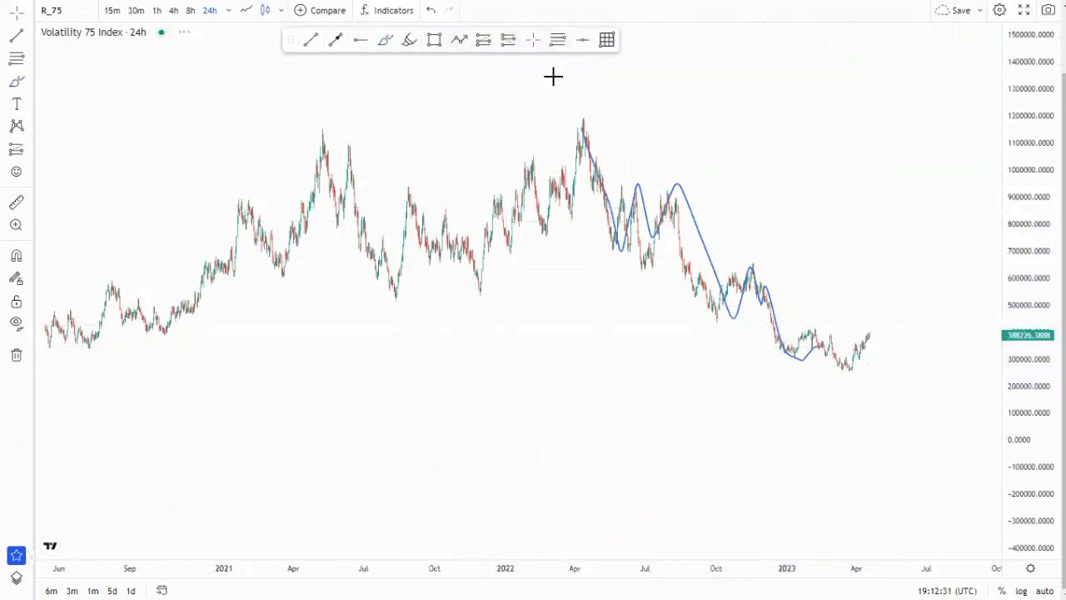
Delete the brush stroke that traces the downtrend.
{"action": "scroll", "coordinate": [601, 200], "scroll_direction": "up", "scroll_amount": 4}
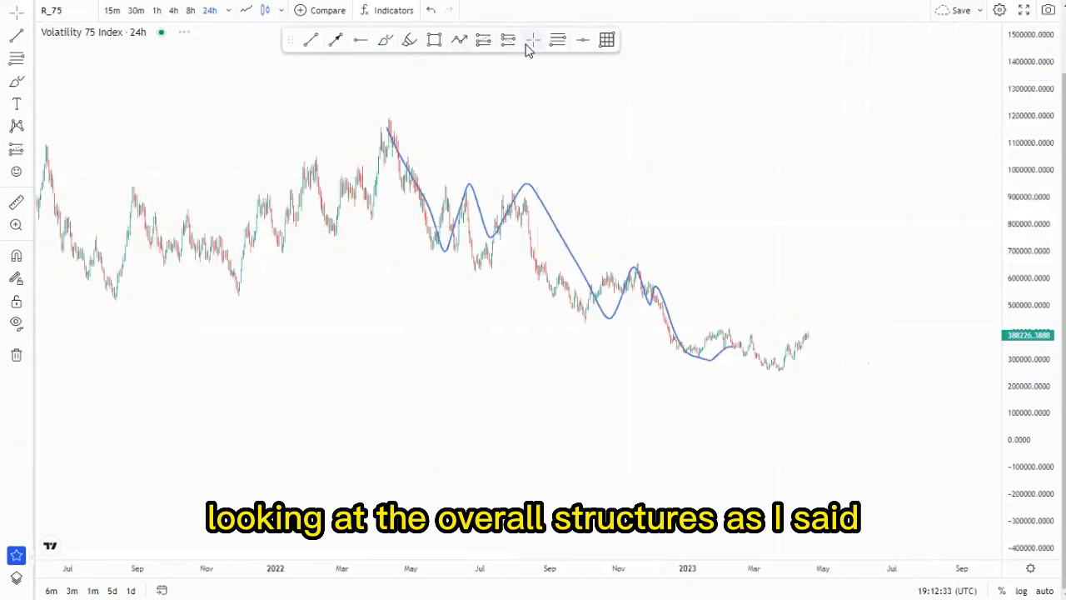
{"action": "left_click", "coordinate": [550, 221]}
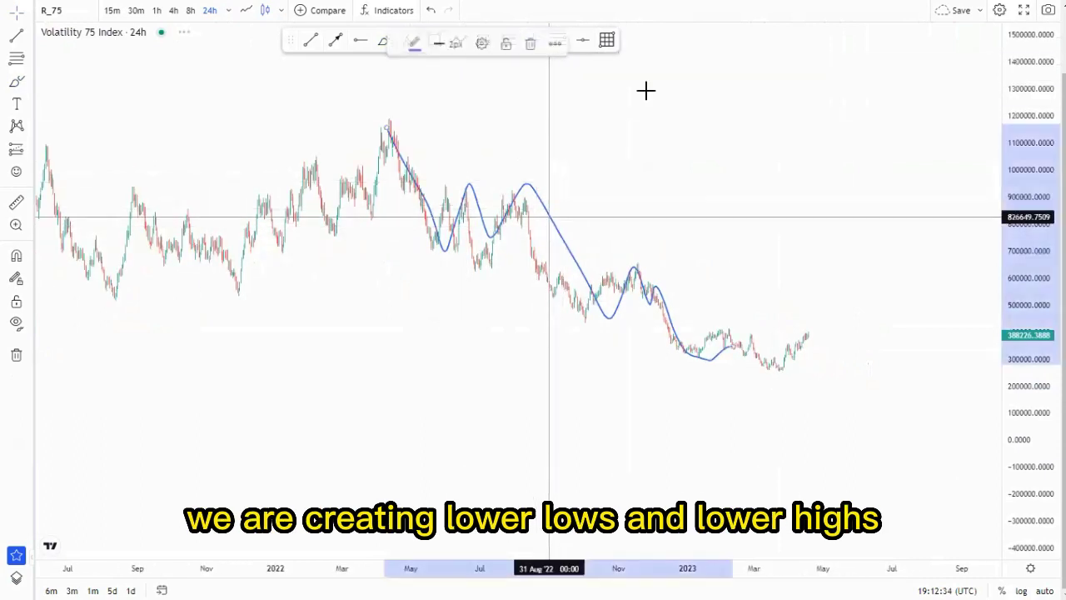
{"action": "left_click", "coordinate": [536, 47]}
Draw a trend line from the 13 Apr '22 peak along the descending highs to late March 2023.
{"action": "scroll", "coordinate": [663, 273], "scroll_direction": "up", "scroll_amount": 2}
{"action": "left_click", "coordinate": [306, 43]}
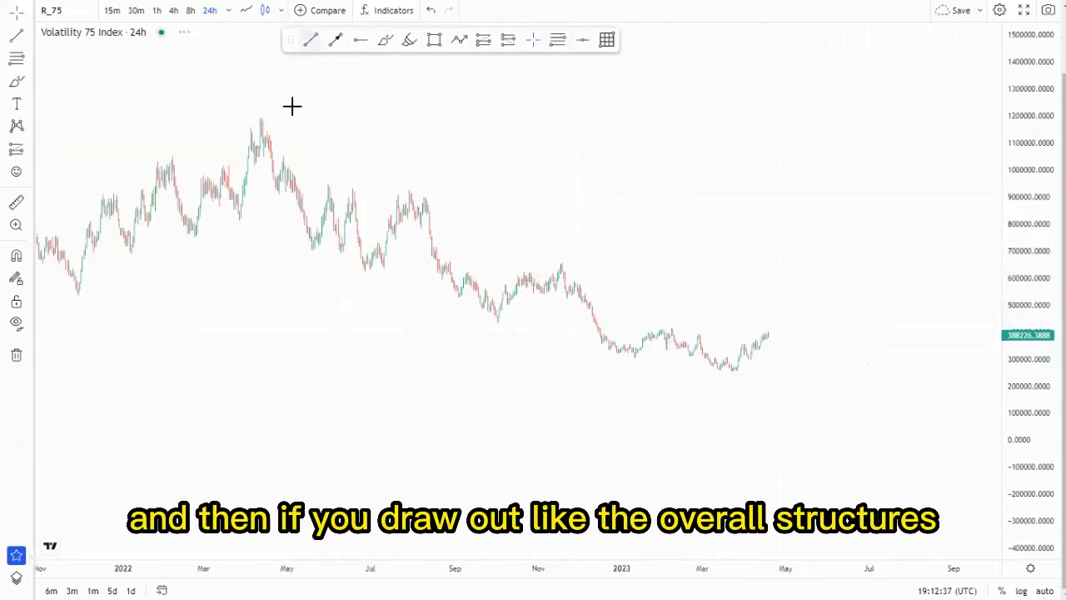
{"action": "left_click", "coordinate": [262, 118]}
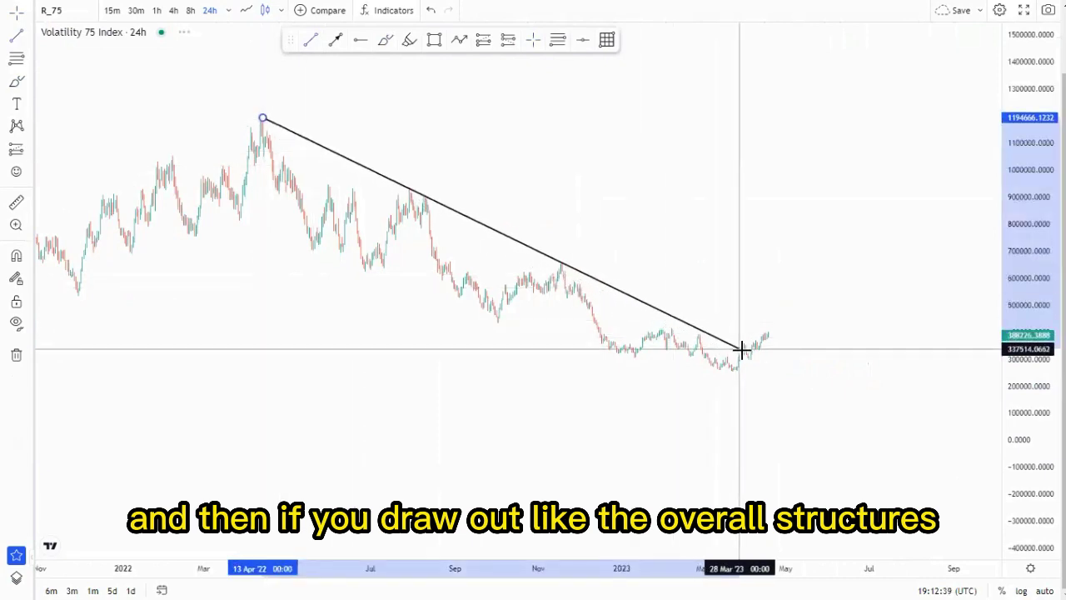
{"action": "left_click", "coordinate": [744, 348]}
Draw a lower trend line from about 23 Mar '22 along the descending lows to early March 2023.
{"action": "scroll", "coordinate": [833, 379], "scroll_direction": "right", "scroll_amount": 3}
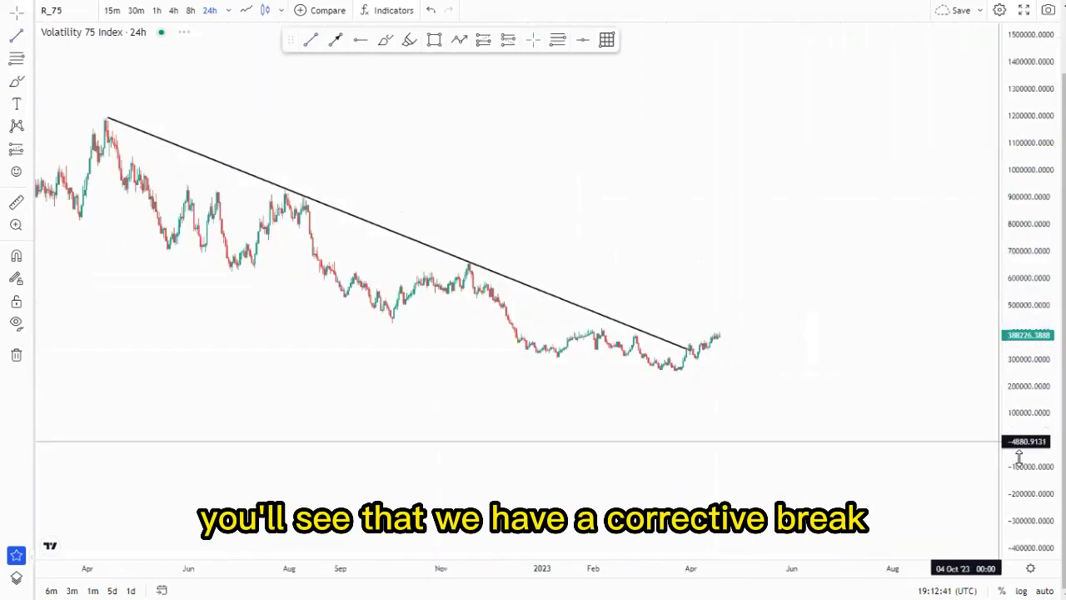
{"action": "left_click_drag", "start_coordinate": [1018, 456], "coordinate": [674, 305]}
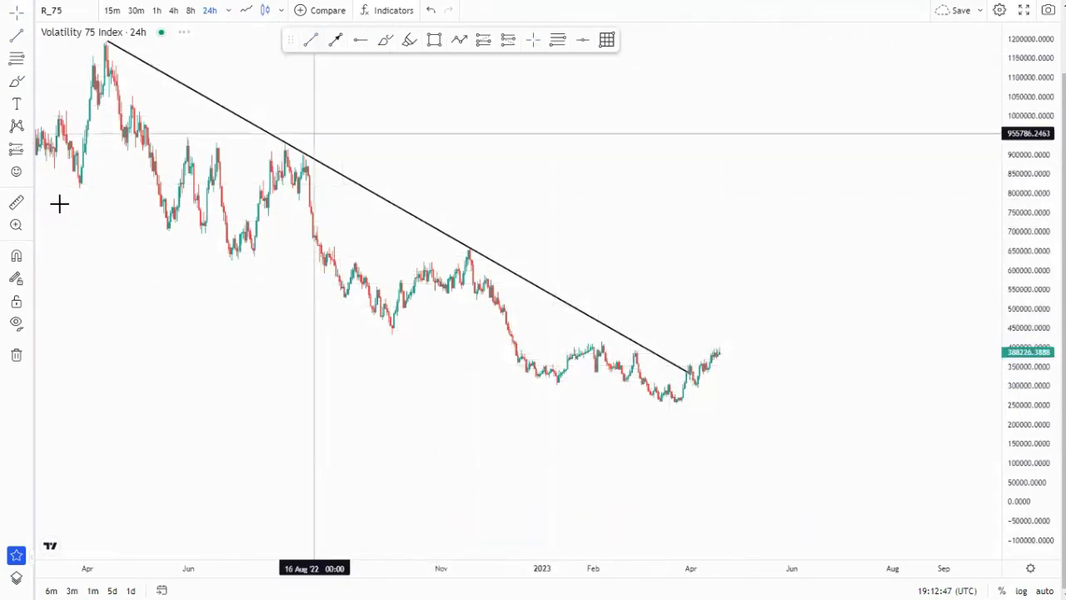
{"action": "left_click", "coordinate": [72, 179]}
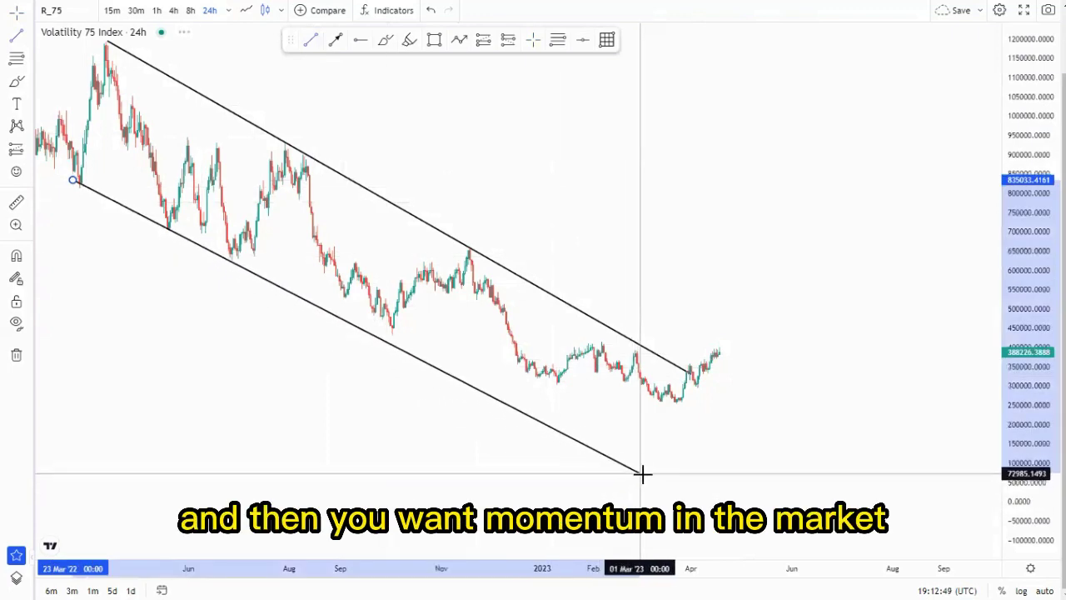
{"action": "left_click", "coordinate": [647, 471]}
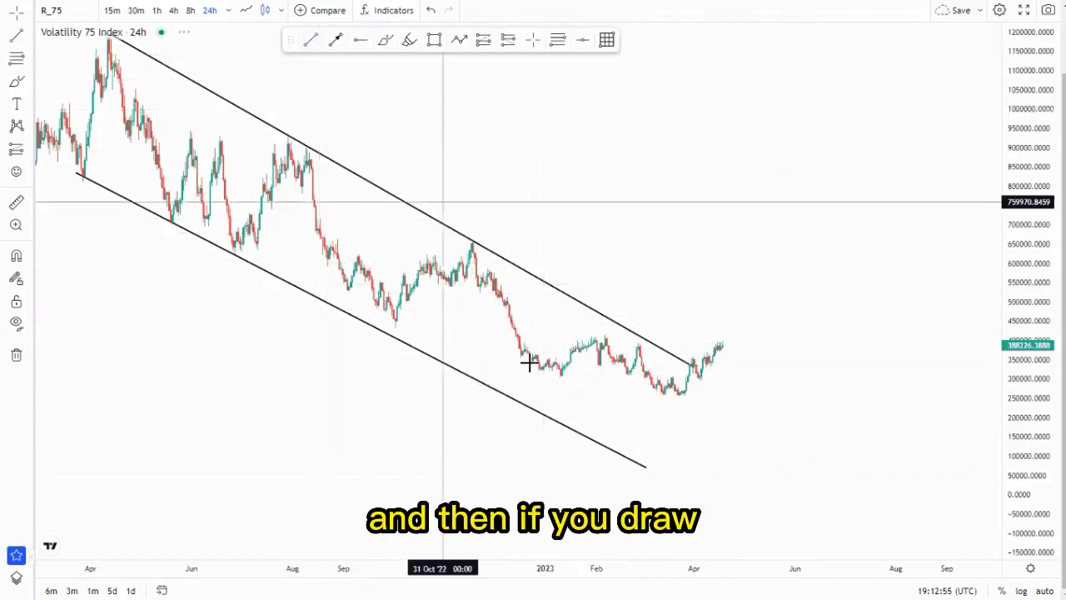
Draw a trend line across the early-2023 highs and move the lower channel line's start point onto the March 2022 low.
{"action": "left_click", "coordinate": [737, 351]}
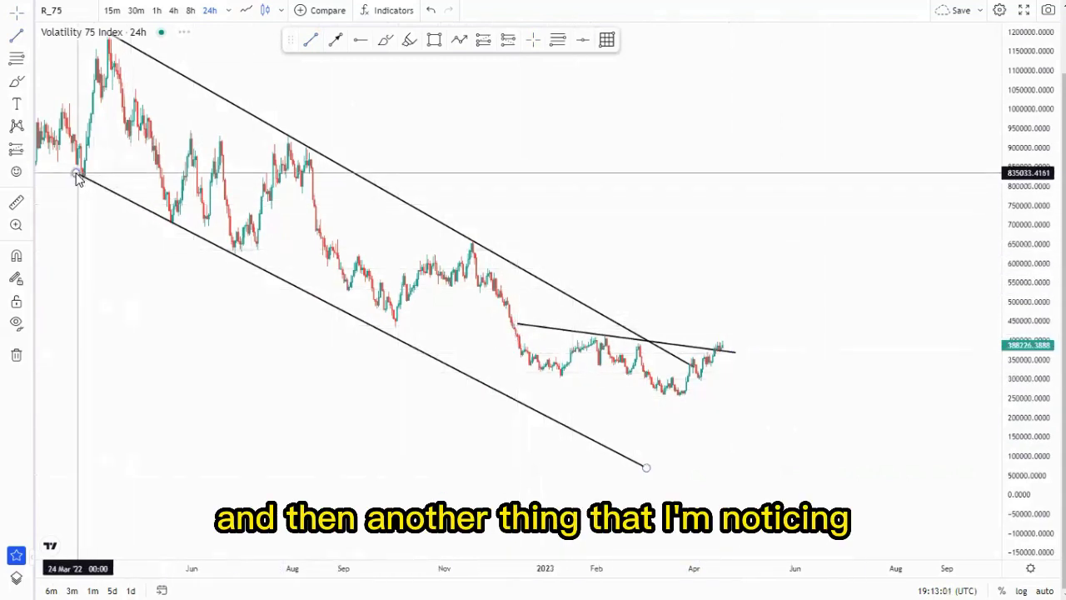
{"action": "left_click_drag", "start_coordinate": [76, 174], "coordinate": [83, 180]}
{"action": "left_click", "coordinate": [228, 307]}
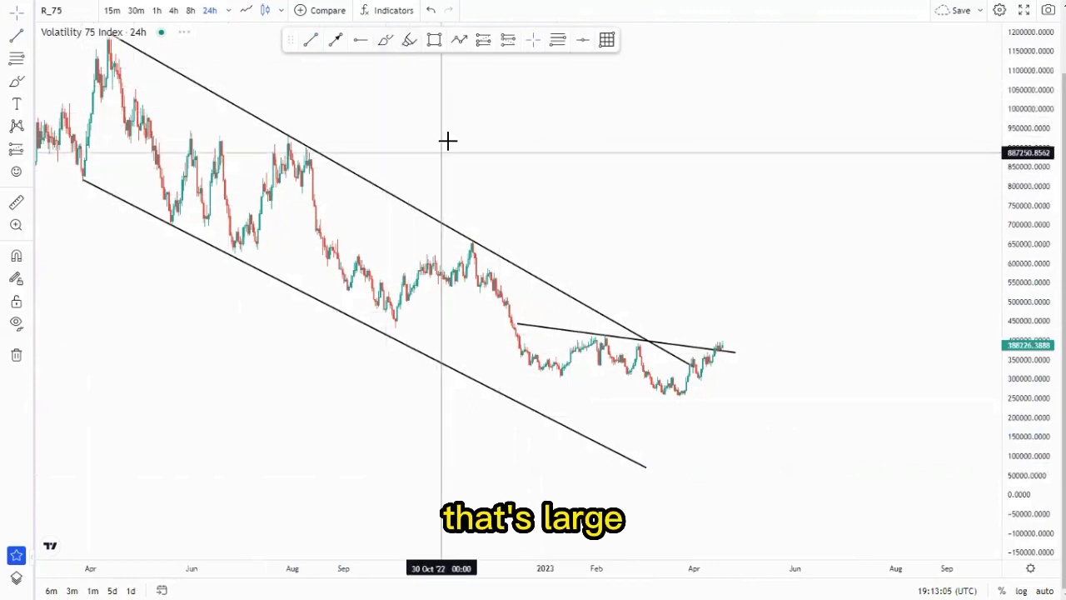
Circle the touches and near miss along the lower channel line with the brush, plus the projected touch around February 2023.
{"action": "left_click_drag", "start_coordinate": [449, 141], "coordinate": [488, 179]}
{"action": "left_click", "coordinate": [385, 41]}
{"action": "mouse_move", "coordinate": [232, 65]}
{"action": "left_mouse_down"}
{"action": "mouse_move", "coordinate": [200, 60]}
{"action": "mouse_move", "coordinate": [257, 369]}
{"action": "mouse_move", "coordinate": [593, 195]}
{"action": "mouse_move", "coordinate": [502, 140]}
{"action": "left_mouse_up"}
{"action": "left_click", "coordinate": [531, 43]}
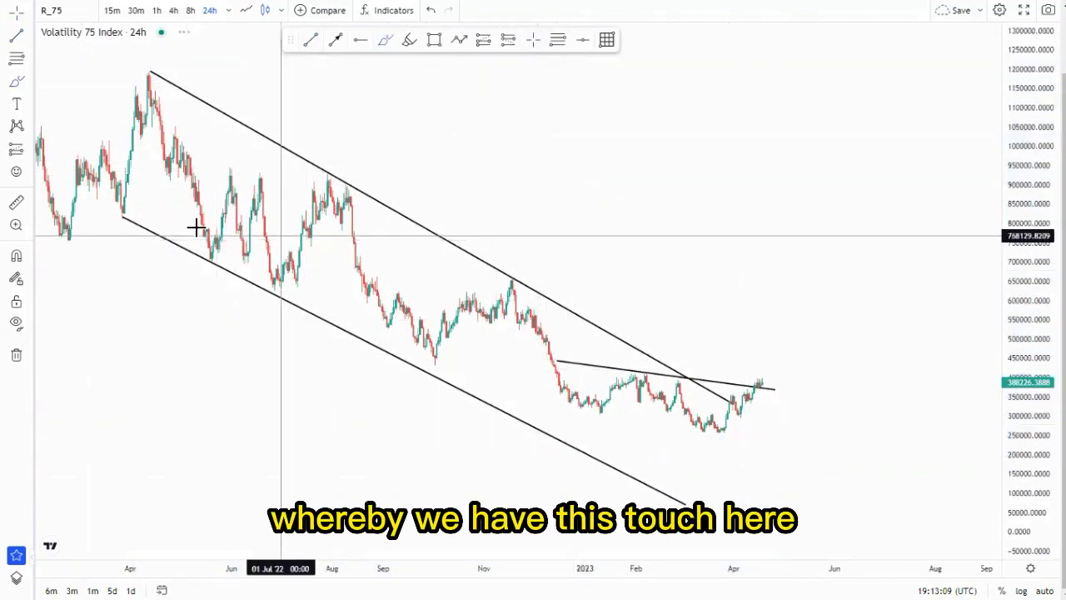
{"action": "left_click_drag", "start_coordinate": [138, 214], "coordinate": [145, 220]}
{"action": "left_click_drag", "start_coordinate": [205, 243], "coordinate": [220, 268]}
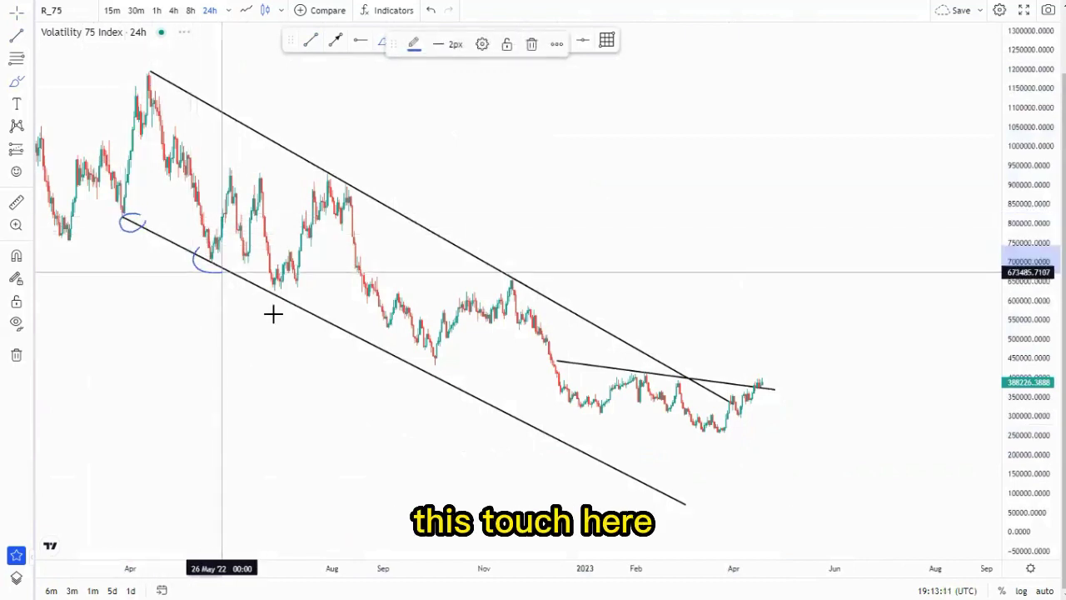
{"action": "left_click_drag", "start_coordinate": [443, 363], "coordinate": [410, 375]}
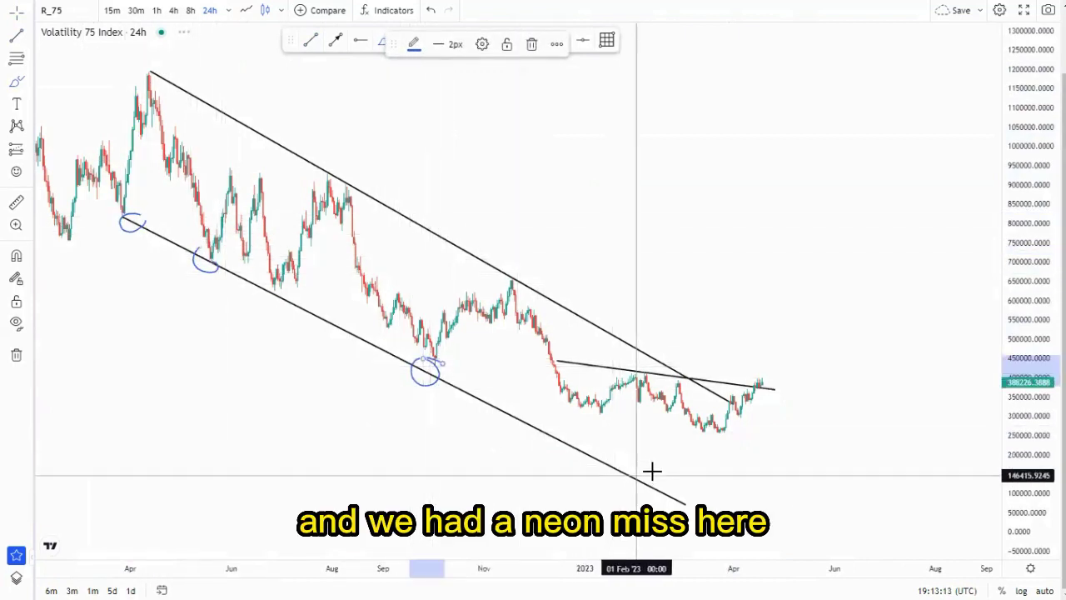
{"action": "mouse_move", "coordinate": [652, 471]}
{"action": "left_mouse_down"}
{"action": "mouse_move", "coordinate": [661, 483]}
{"action": "mouse_move", "coordinate": [655, 465]}
{"action": "left_mouse_up"}
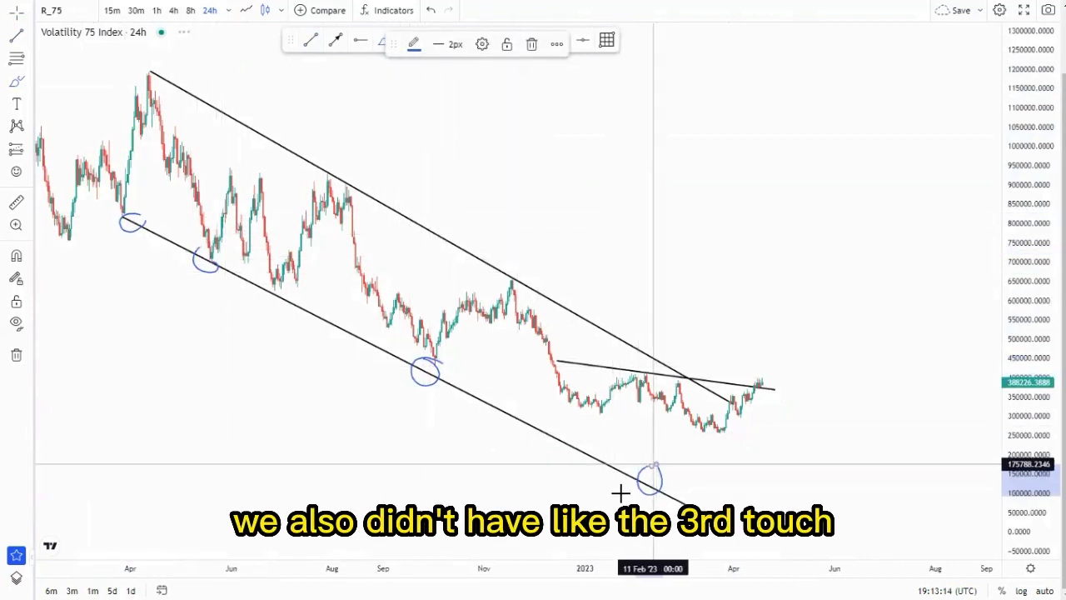
Undo the brush circles marked along the lower channel line.
{"action": "left_click", "coordinate": [431, 12]}
{"action": "left_click", "coordinate": [430, 11]}
{"action": "left_click", "coordinate": [431, 12]}
{"action": "left_click", "coordinate": [431, 12]}
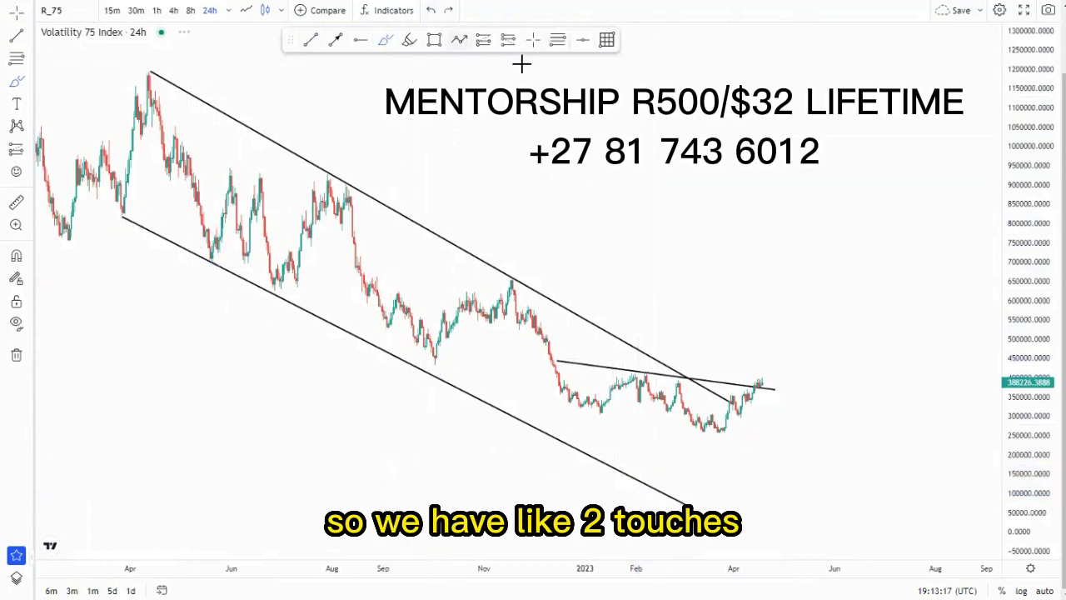
Draw an arrow from the latest candle in April 2023 steeply down to about 84,000 on 26 Apr '23.
{"action": "left_click_drag", "start_coordinate": [599, 158], "coordinate": [483, 79]}
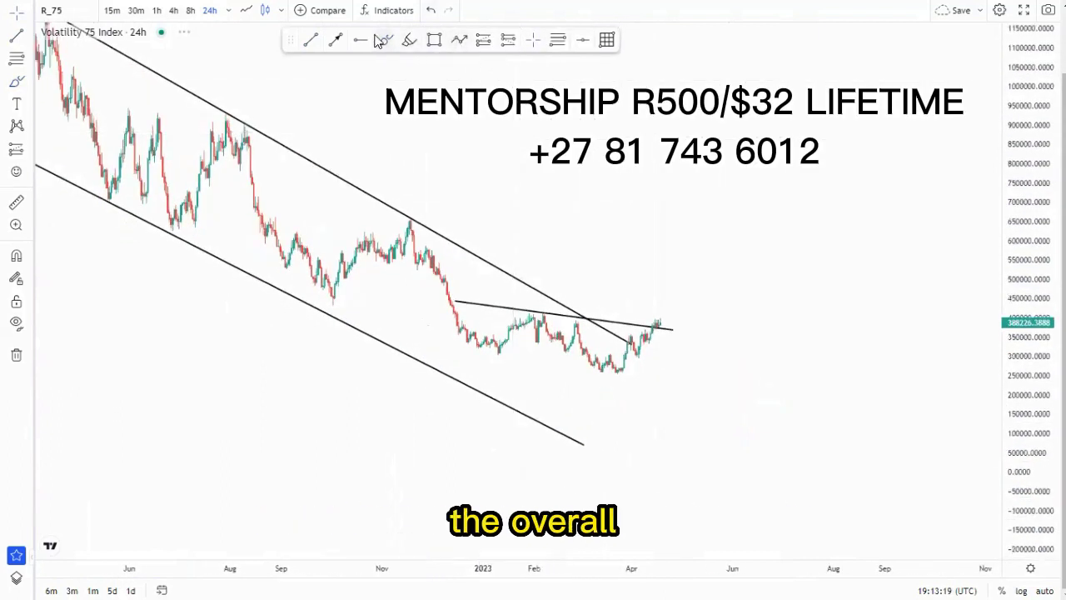
{"action": "left_click", "coordinate": [658, 325]}
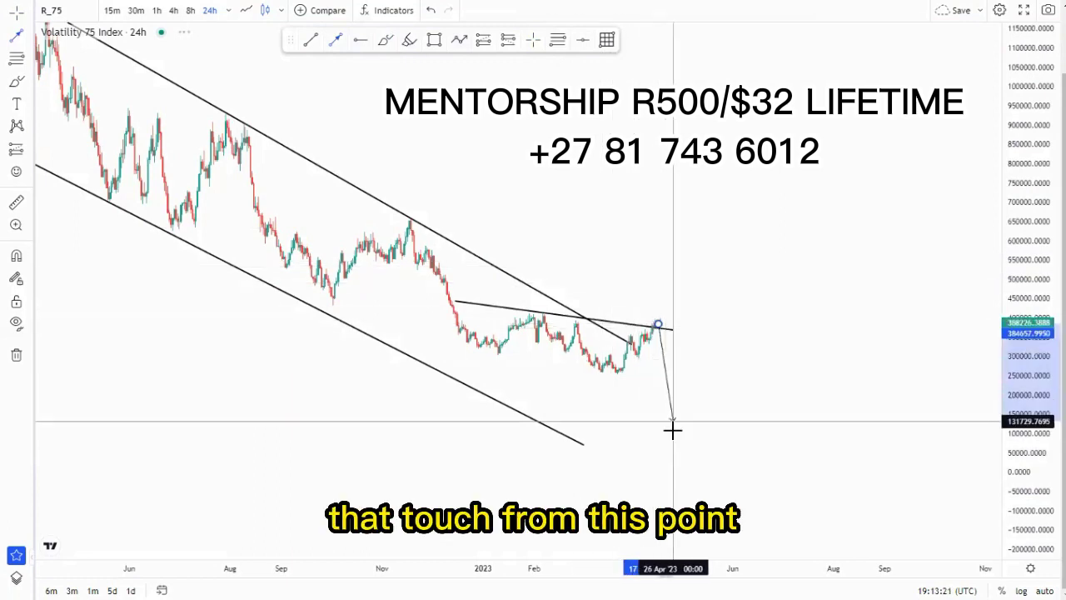
{"action": "left_click", "coordinate": [673, 441]}
Extend the lower channel line down to about the 0 price level and shorten the upper one to end in late January 2023.
{"action": "left_click_drag", "start_coordinate": [583, 443], "coordinate": [649, 479]}
{"action": "left_click_drag", "start_coordinate": [757, 440], "coordinate": [869, 450]}
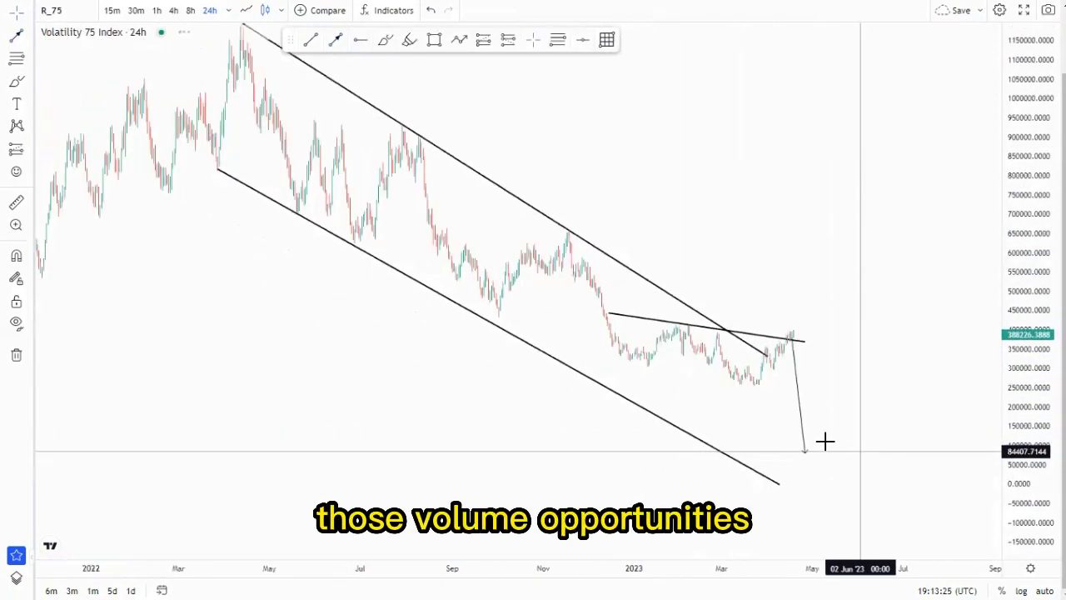
{"action": "left_click_drag", "start_coordinate": [745, 360], "coordinate": [633, 295]}
{"action": "left_click", "coordinate": [392, 79]}
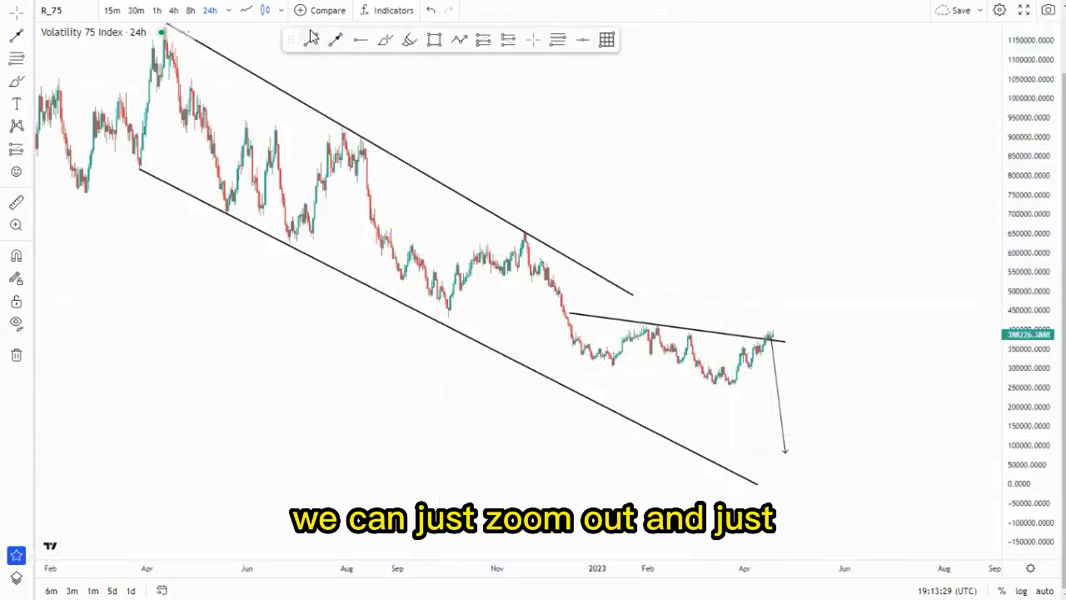
Draw a trend line beneath the early-2023 lows from about January to mid-April 2023.
{"action": "left_click_drag", "start_coordinate": [605, 364], "coordinate": [775, 393]}
{"action": "scroll", "coordinate": [878, 409], "scroll_direction": "up", "scroll_amount": 3}
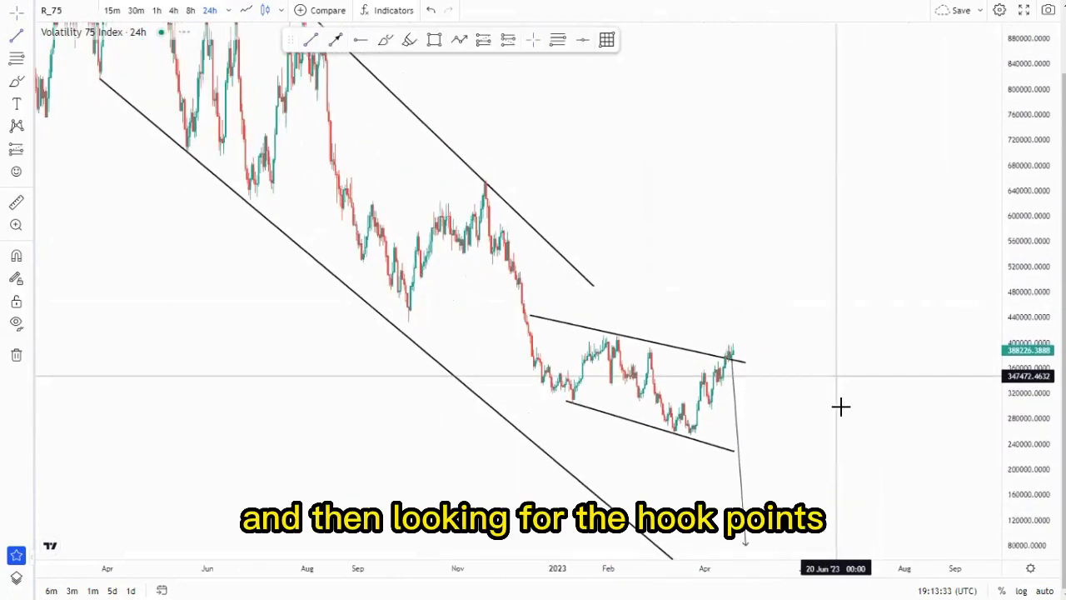
{"action": "scroll", "coordinate": [841, 407], "scroll_direction": "up", "scroll_amount": 2}
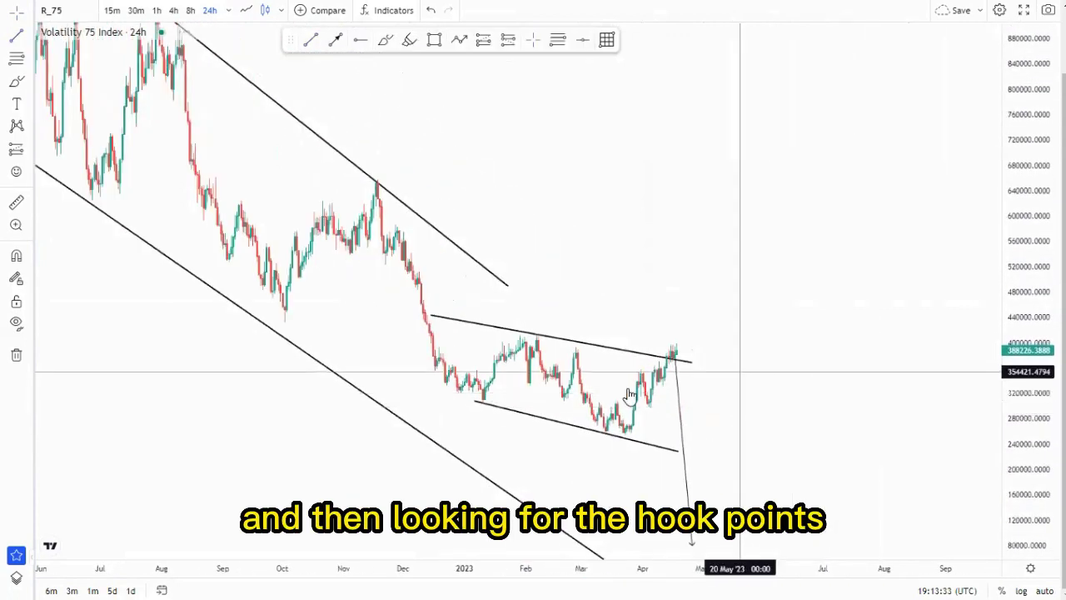
Place horizontal rays from the two February 2023 highs, at about 392,145 and 412,992.
{"action": "left_click", "coordinate": [577, 347]}
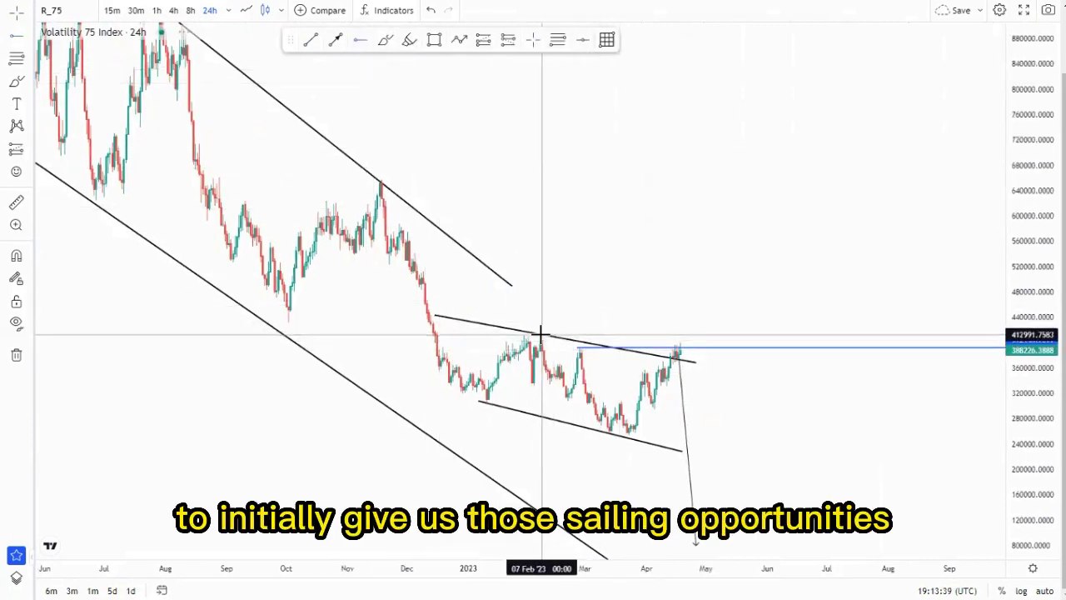
{"action": "left_click", "coordinate": [541, 334]}
Adjust the upper line of the 2023 correction to run from mid-December 2022 to 05 May '23 at about 390,160.
{"action": "scroll", "coordinate": [476, 381], "scroll_direction": "up", "scroll_amount": 1}
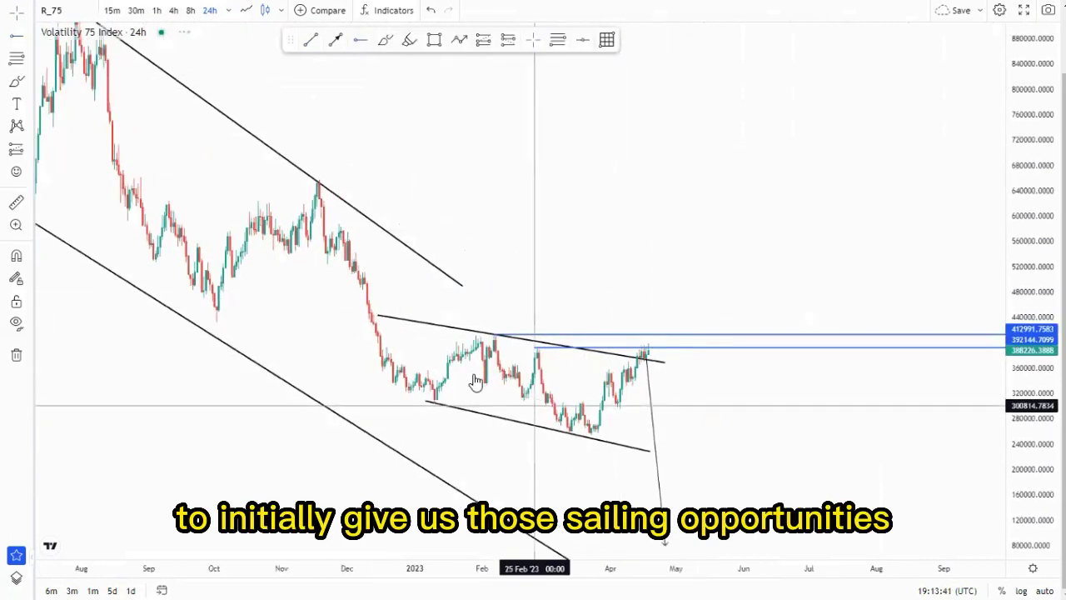
{"action": "left_click", "coordinate": [376, 315]}
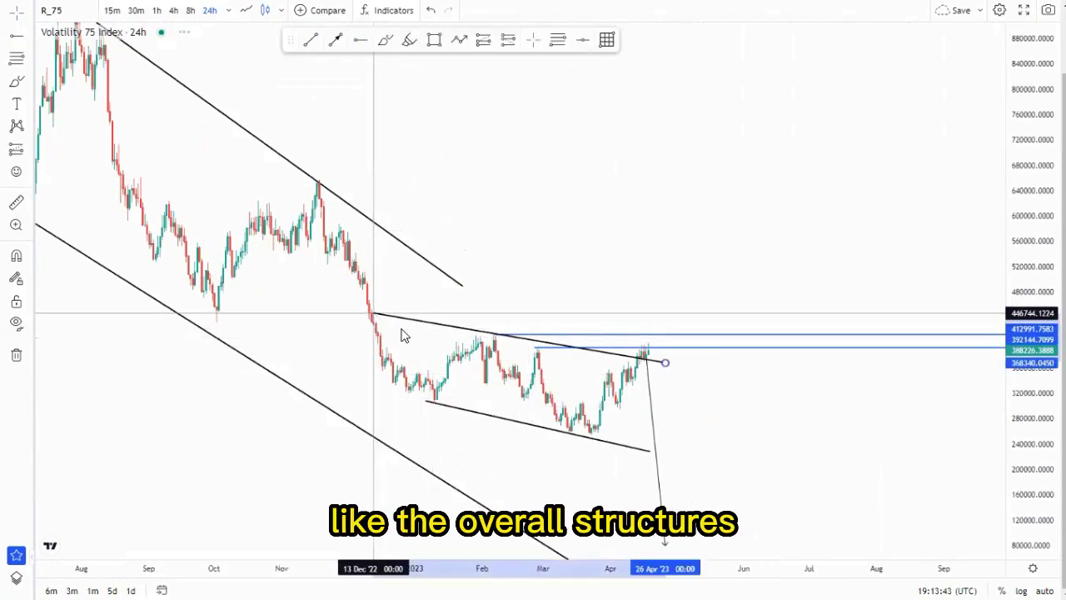
{"action": "left_click", "coordinate": [672, 368]}
{"action": "left_click_drag", "start_coordinate": [666, 367], "coordinate": [687, 355]}
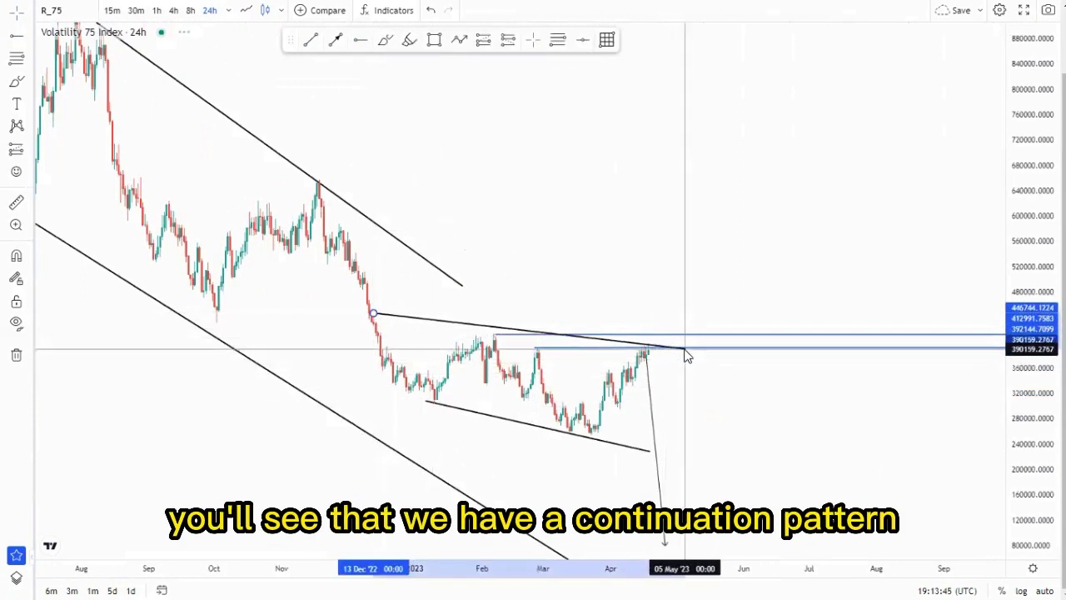
{"action": "left_click", "coordinate": [710, 384]}
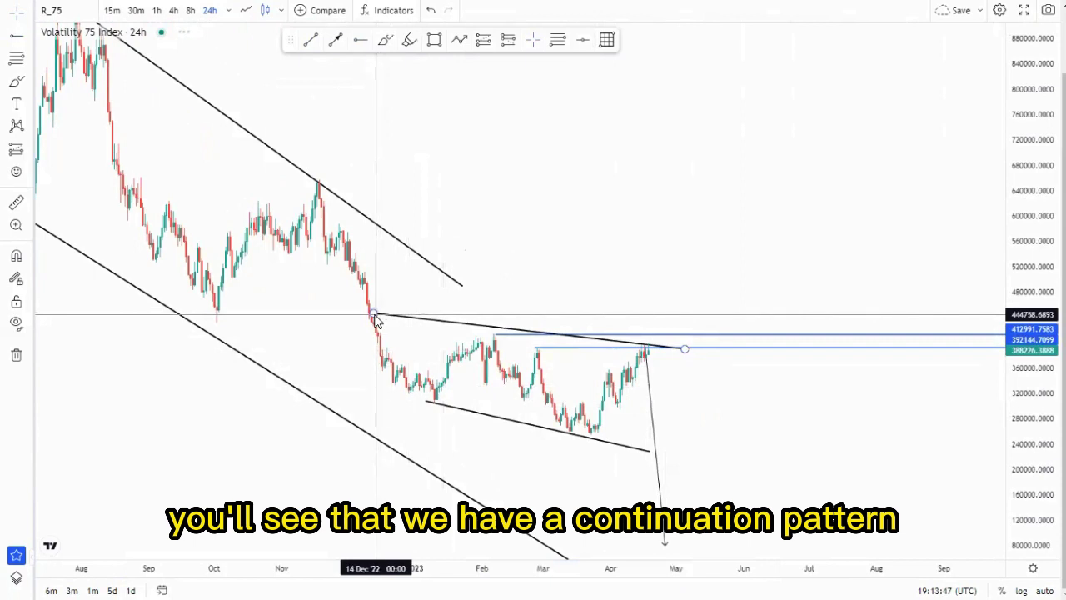
{"action": "left_click_drag", "start_coordinate": [376, 321], "coordinate": [380, 324]}
{"action": "left_click", "coordinate": [501, 300]}
Sketch the November 2022 impulse down, the corrective swings and the projected drop with the brush.
{"action": "left_click_drag", "start_coordinate": [534, 304], "coordinate": [546, 302]}
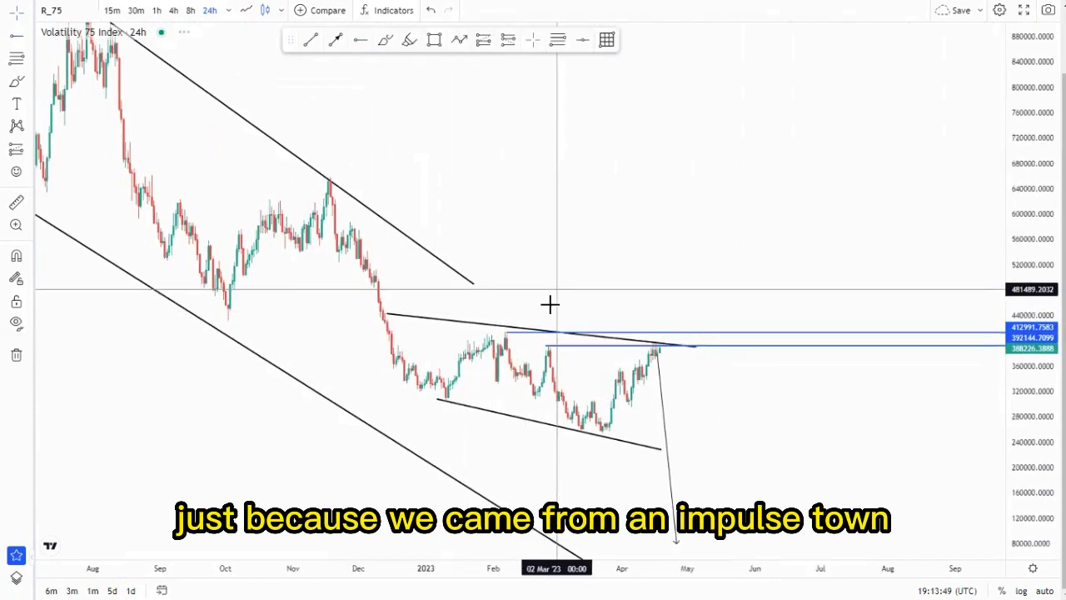
{"action": "left_click", "coordinate": [385, 40]}
{"action": "left_click_drag", "start_coordinate": [336, 185], "coordinate": [417, 399]}
{"action": "left_click_drag", "start_coordinate": [444, 354], "coordinate": [479, 401]}
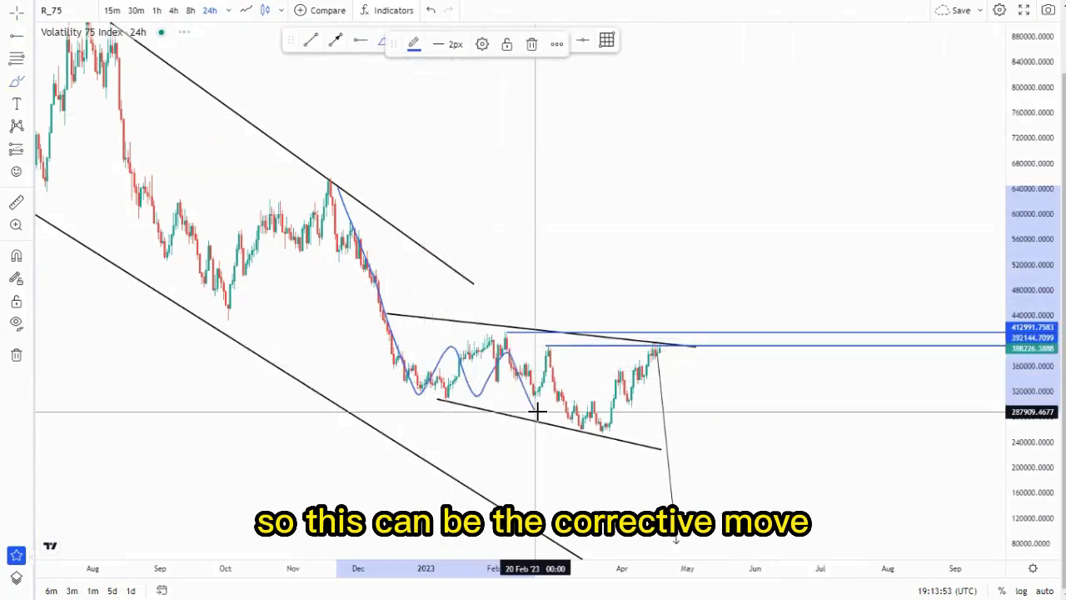
{"action": "left_click_drag", "start_coordinate": [654, 341], "coordinate": [675, 456]}
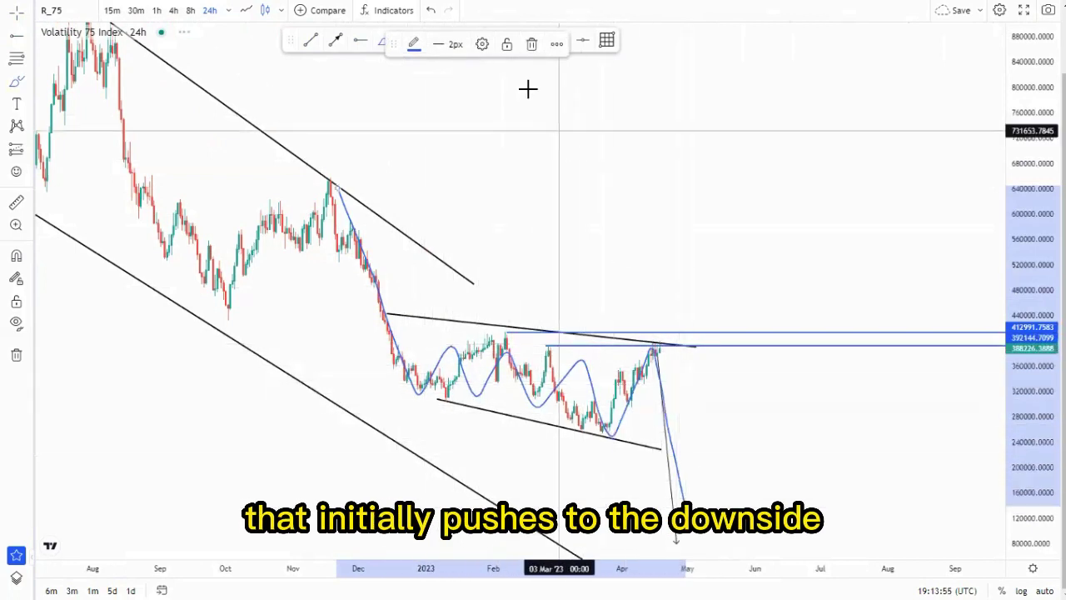
Delete the brush sketch of the impulse and corrective move and leave the brush tool.
{"action": "left_click", "coordinate": [531, 44]}
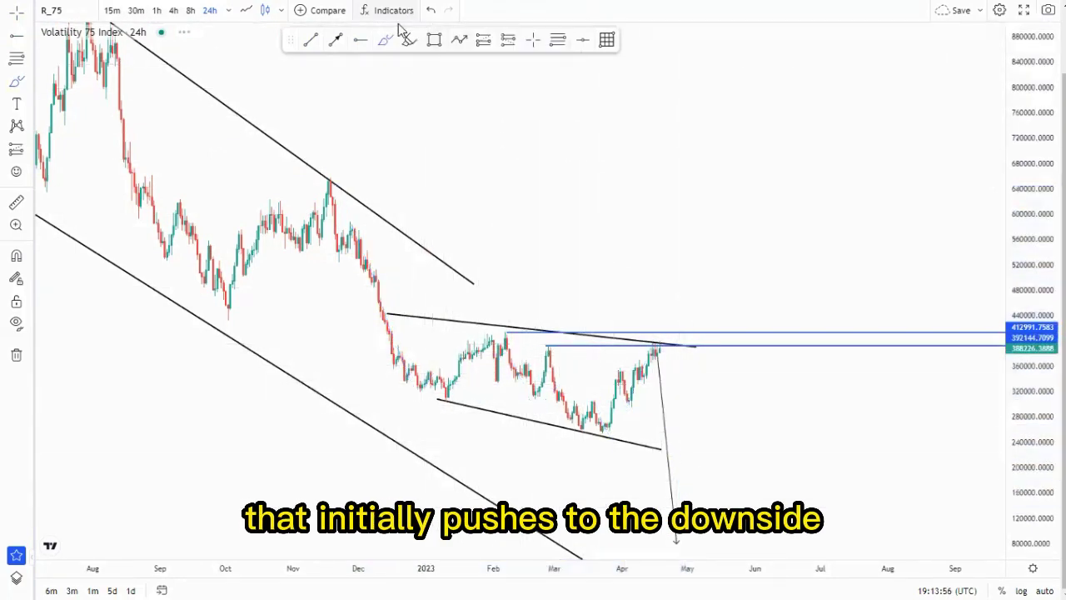
{"action": "left_click", "coordinate": [532, 42]}
{"action": "left_click_drag", "start_coordinate": [596, 153], "coordinate": [525, 83]}
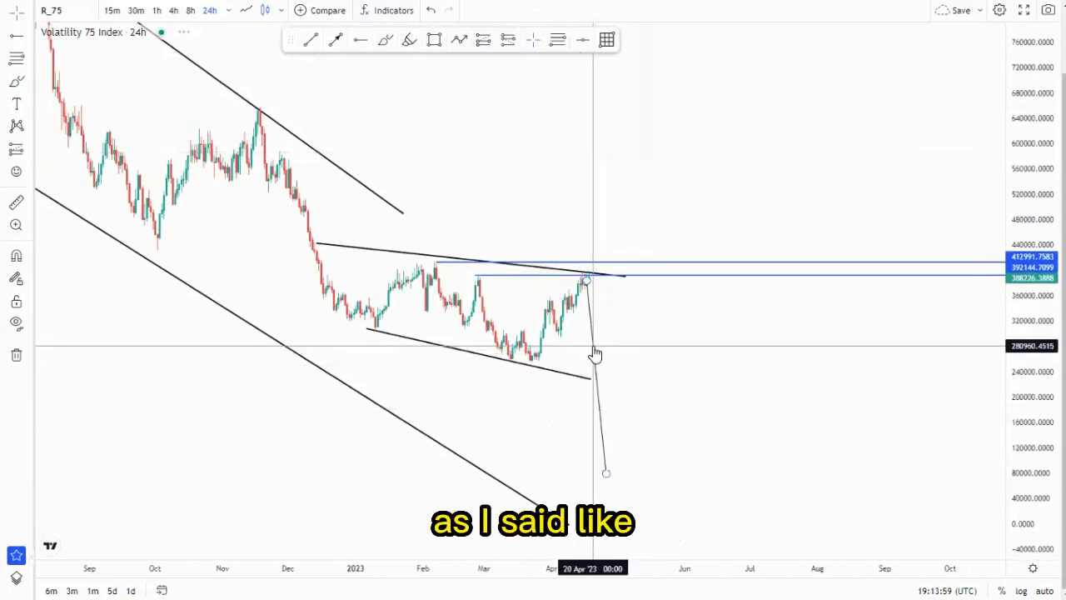
Delete the projected drop line running down from the April 2023 high.
{"action": "left_click", "coordinate": [592, 355]}
{"action": "key", "text": "Delete"}
{"action": "scroll", "coordinate": [741, 426], "scroll_direction": "down", "scroll_amount": 2}
{"action": "scroll", "coordinate": [741, 426], "scroll_direction": "down", "scroll_amount": 1}
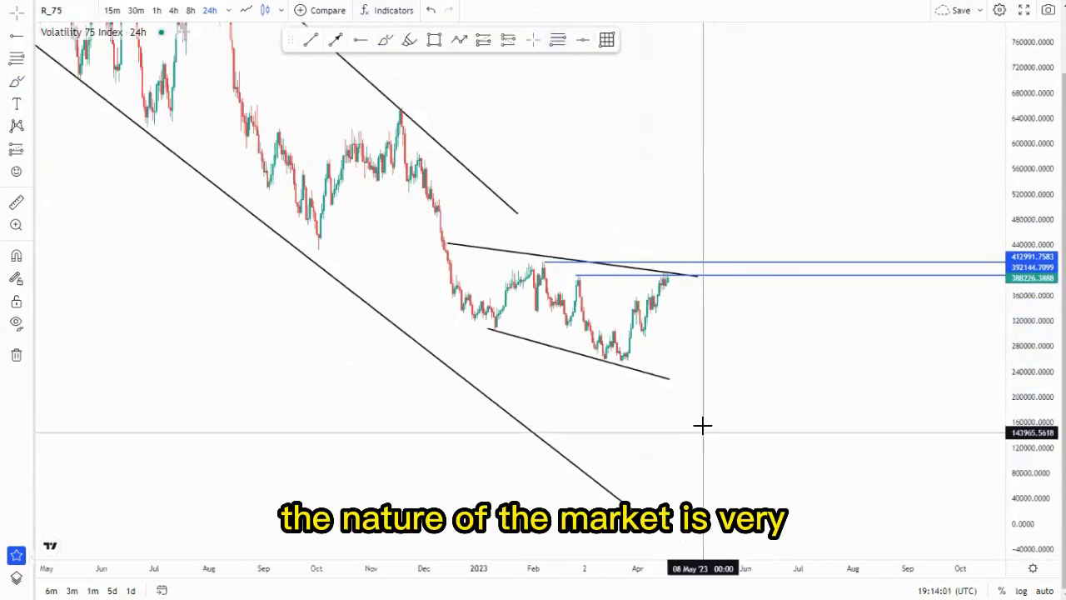
Draw two rising trend lines around the March–April 2023 rally, the lower one from 24 Mar '23 to 26 Apr '23.
{"action": "scroll", "coordinate": [703, 425], "scroll_direction": "up", "scroll_amount": 2}
{"action": "left_click", "coordinate": [526, 332]}
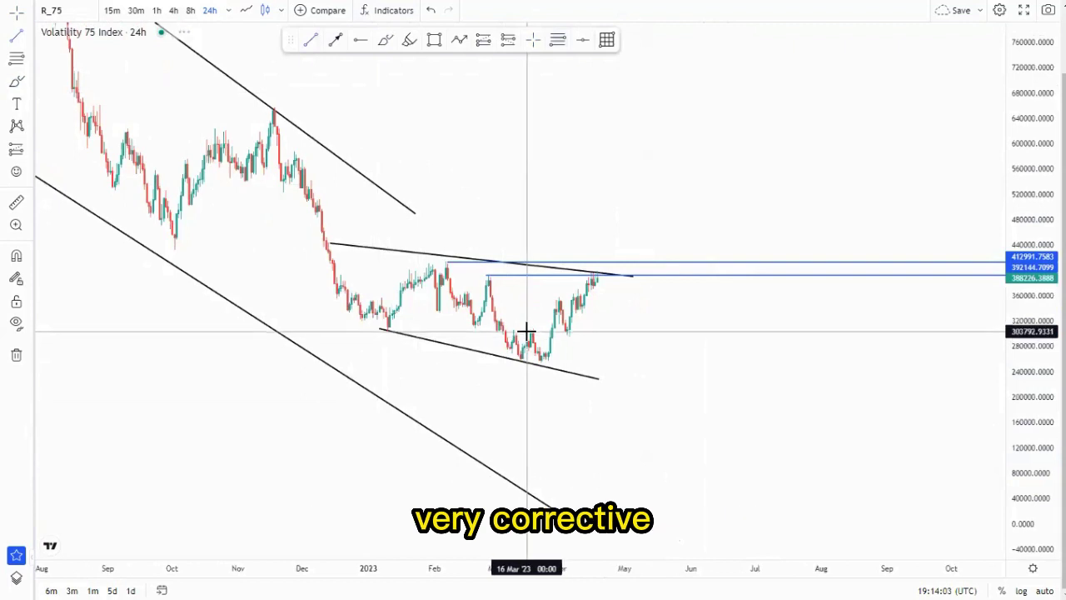
{"action": "left_click", "coordinate": [583, 271]}
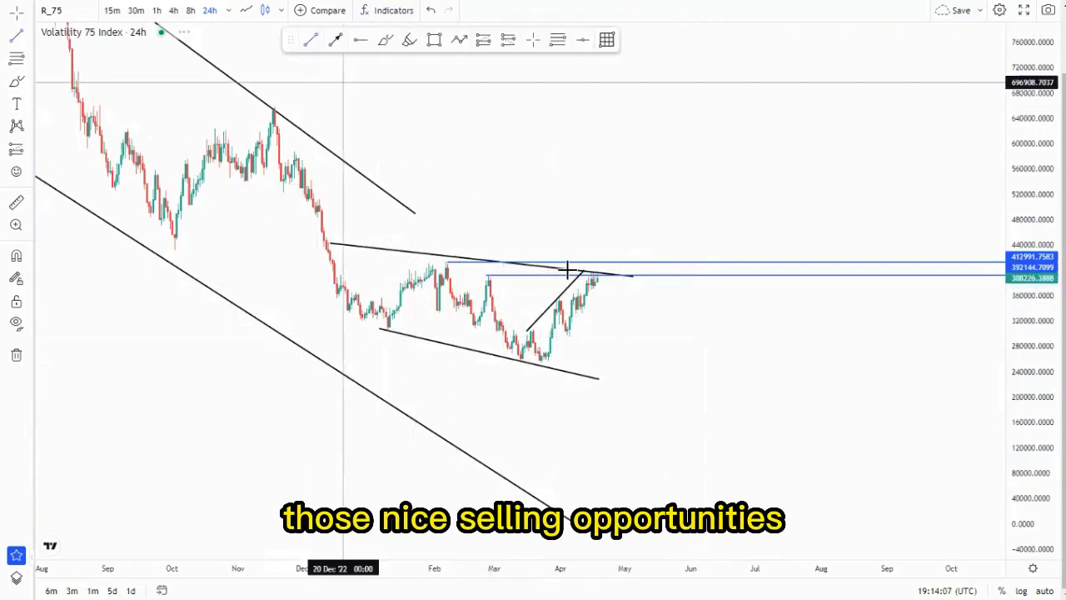
{"action": "left_click", "coordinate": [547, 361]}
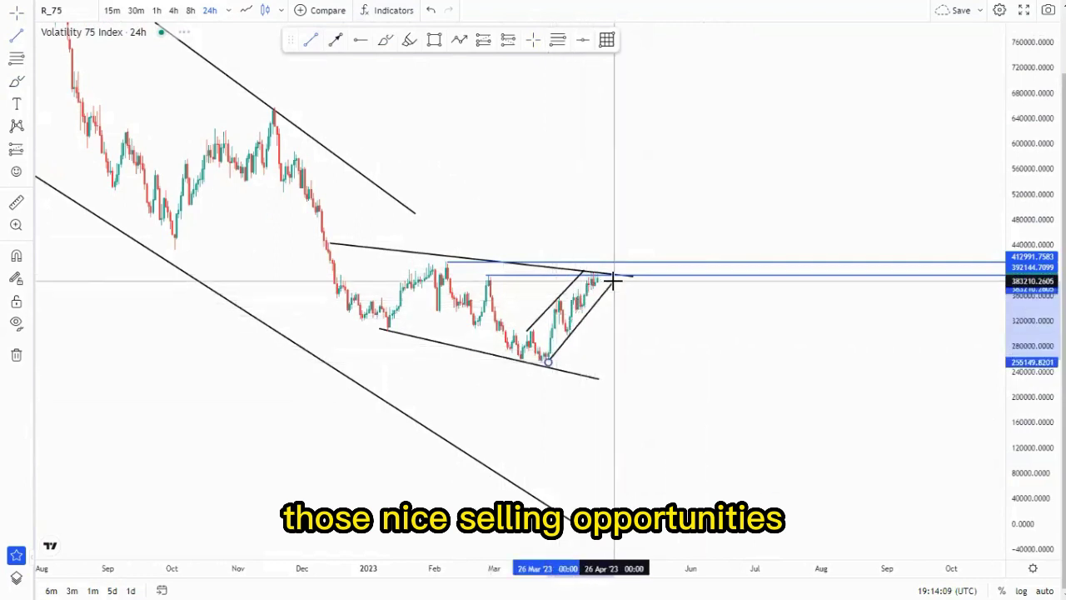
{"action": "left_click", "coordinate": [612, 282]}
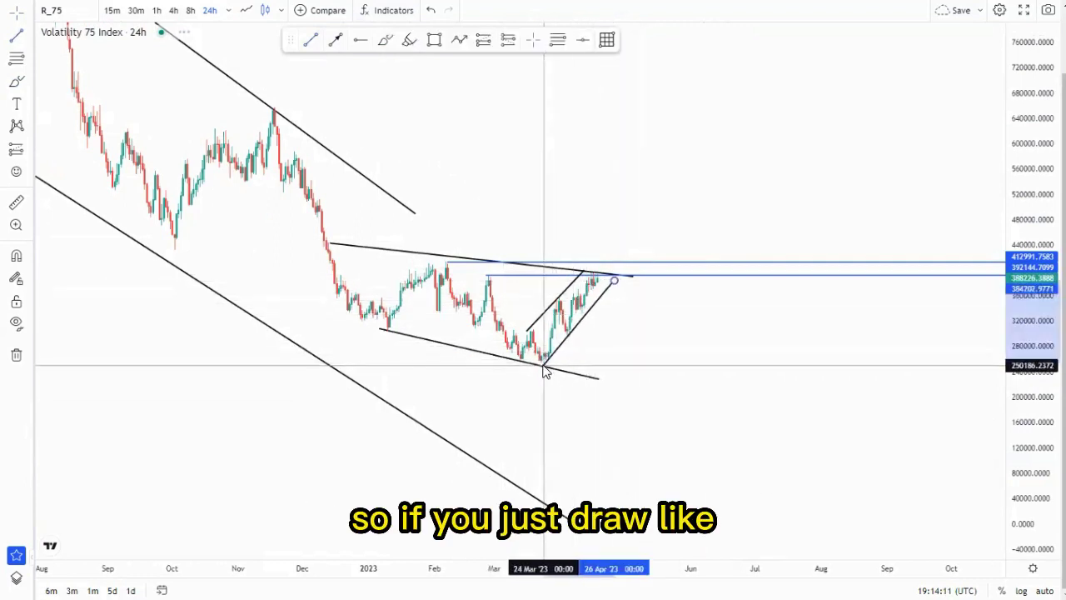
{"action": "left_click_drag", "start_coordinate": [678, 364], "coordinate": [703, 382]}
{"action": "left_click", "coordinate": [518, 295]}
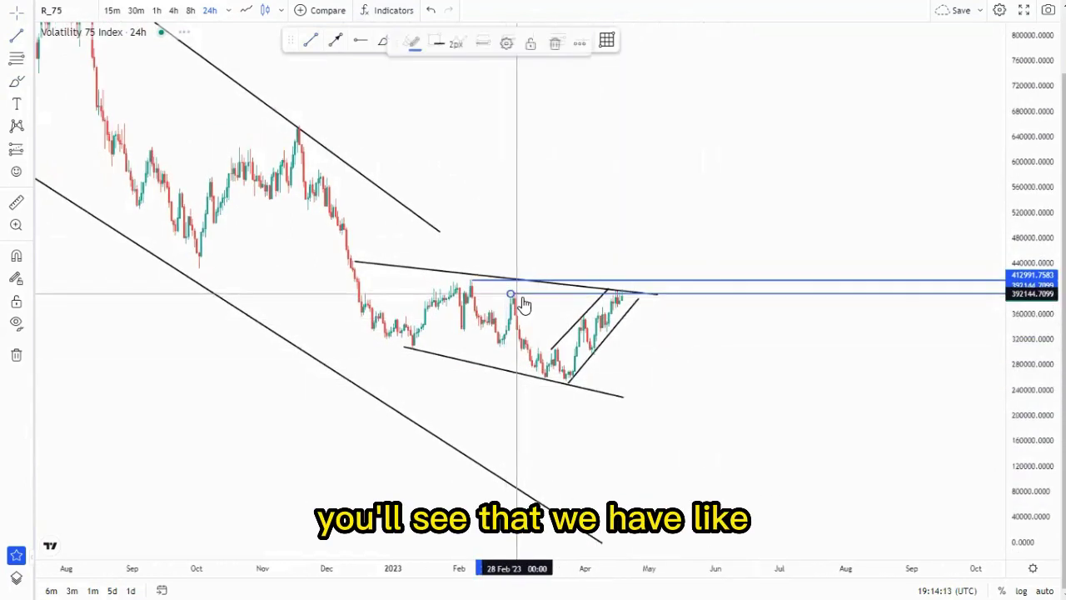
{"action": "left_click", "coordinate": [513, 135]}
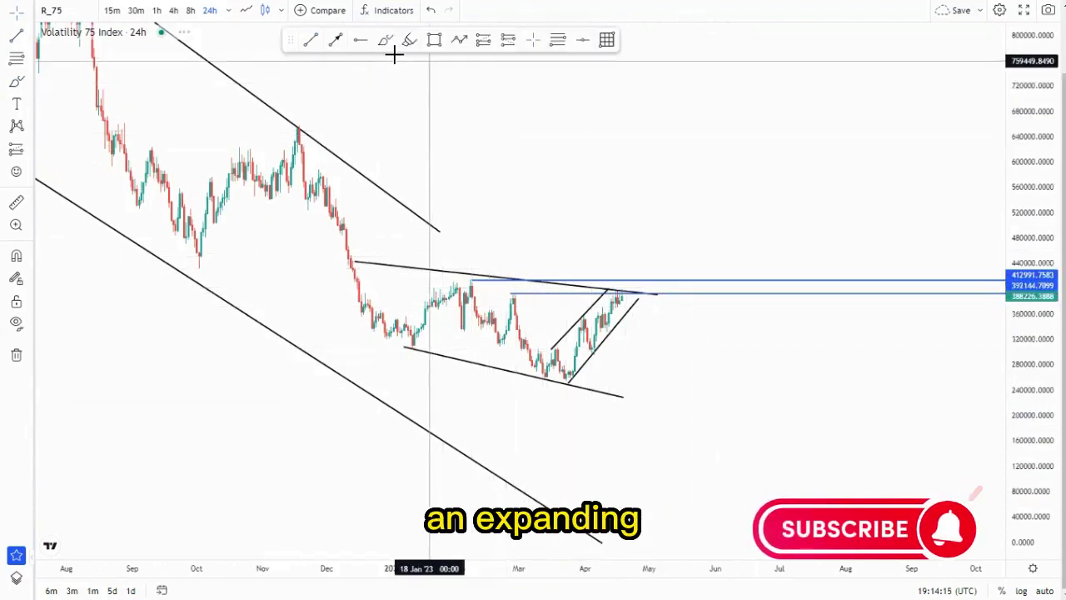
Circle the two tops near 392,145 with the brush and sketch a zigzag drop from the April 2023 high.
{"action": "left_click", "coordinate": [386, 42]}
{"action": "left_click_drag", "start_coordinate": [515, 296], "coordinate": [525, 296]}
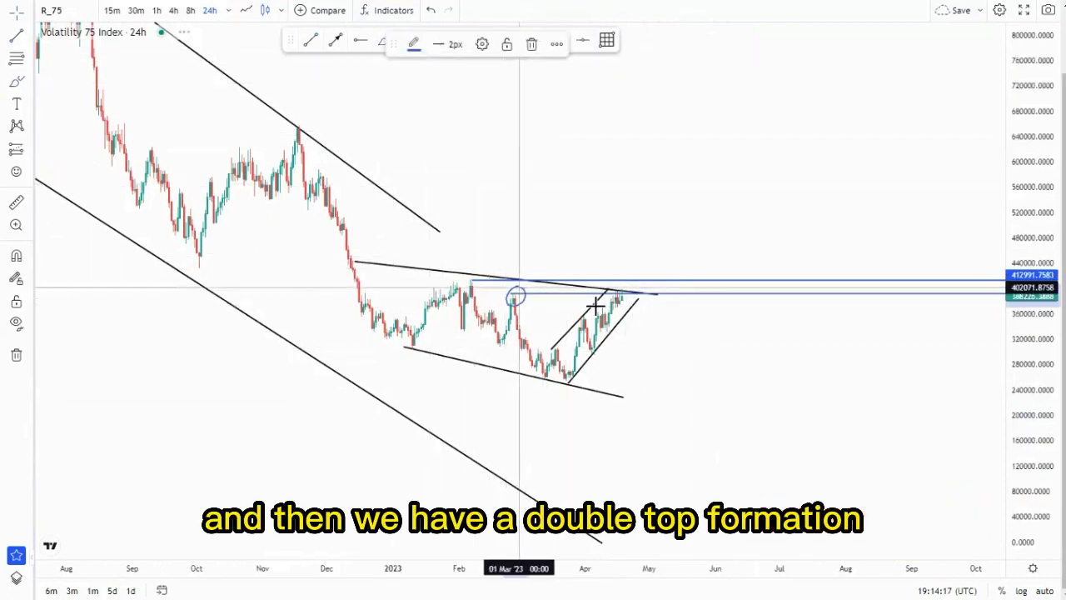
{"action": "left_click_drag", "start_coordinate": [617, 286], "coordinate": [677, 429]}
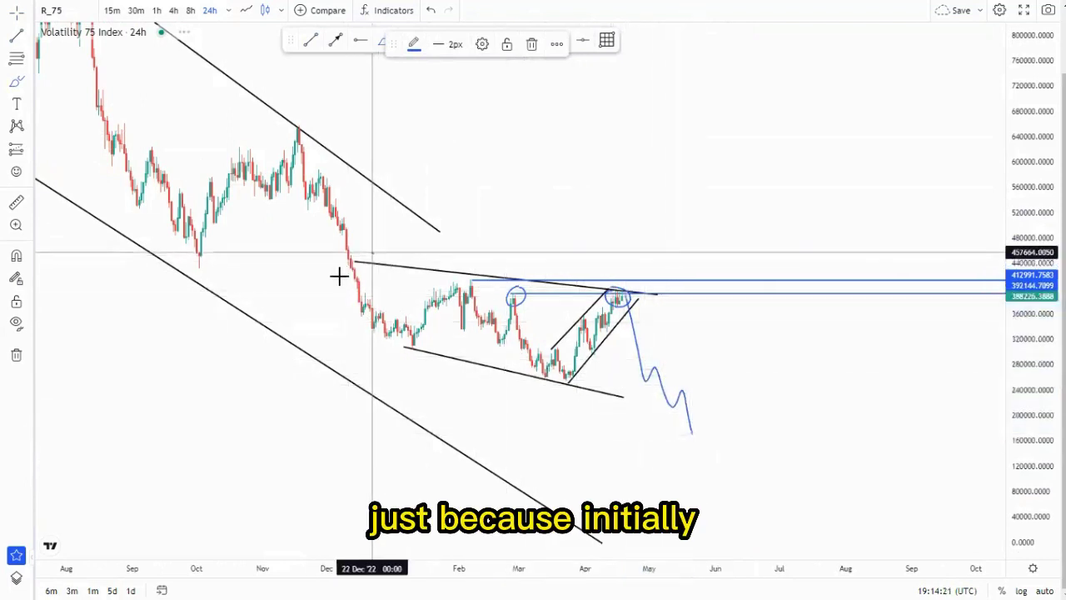
Circle the December, February and April touches of the upper line and the end of the lower line with the brush.
{"action": "left_click_drag", "start_coordinate": [340, 276], "coordinate": [371, 254]}
{"action": "left_click_drag", "start_coordinate": [479, 269], "coordinate": [479, 288]}
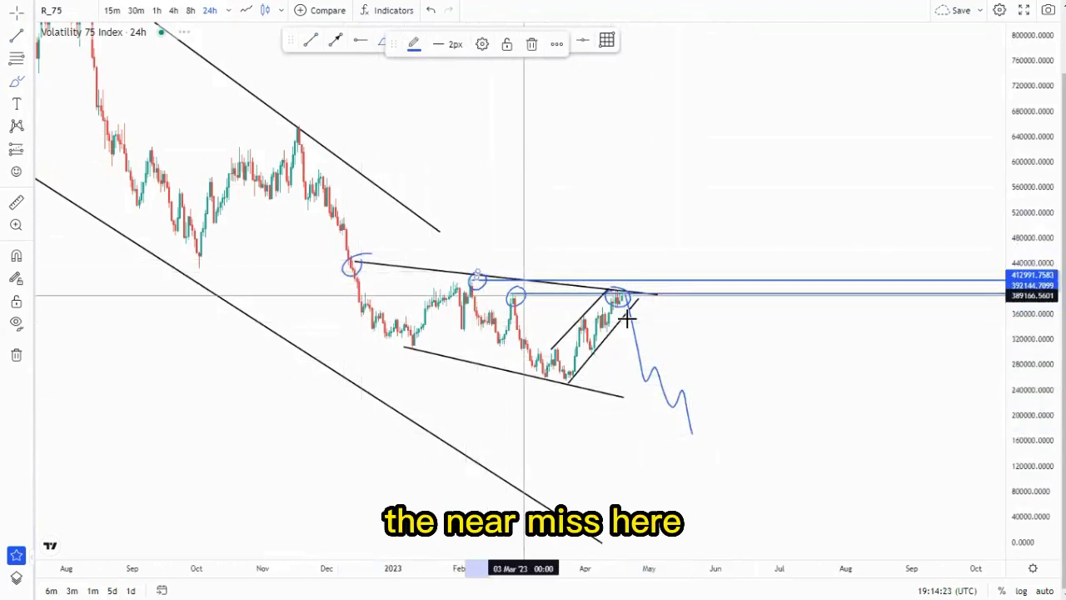
{"action": "left_click_drag", "start_coordinate": [603, 289], "coordinate": [618, 284]}
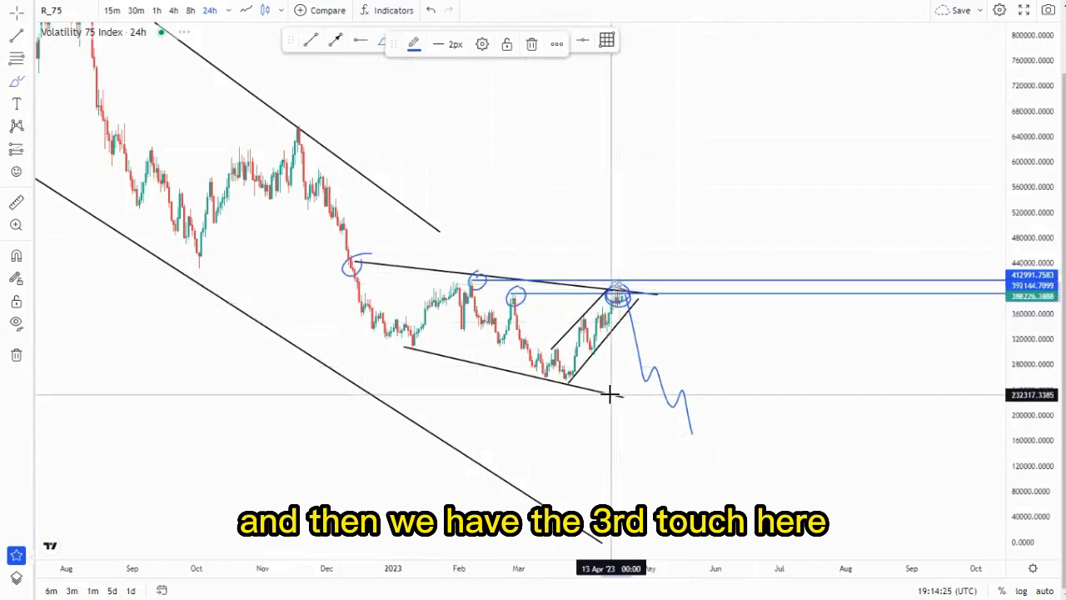
{"action": "left_click_drag", "start_coordinate": [617, 382], "coordinate": [602, 411]}
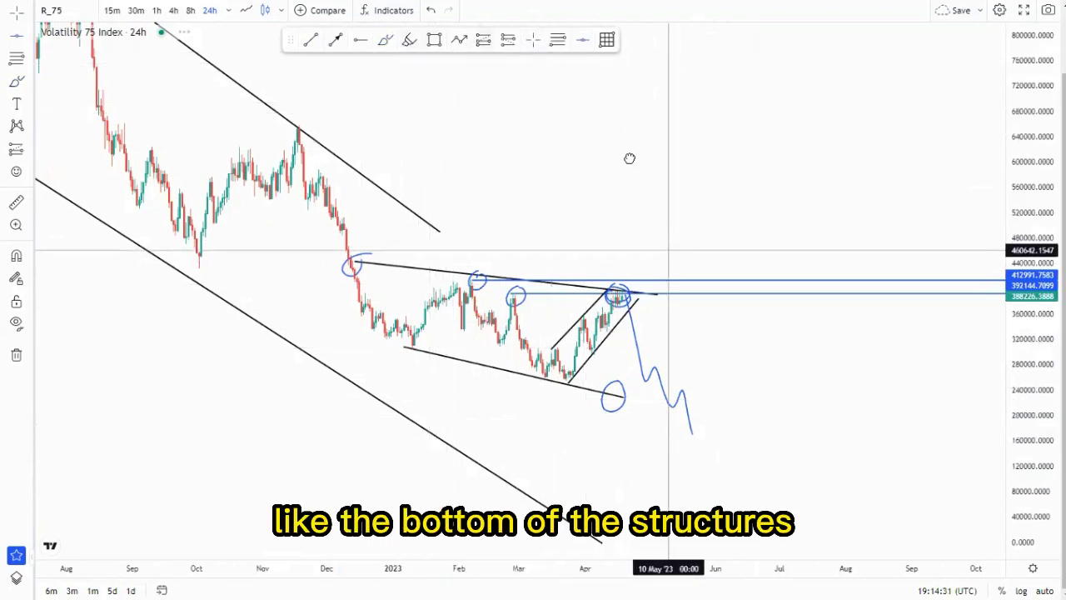
Undo the brush circles, the projected drop sketch and the last adjustment of the lower rising line.
{"action": "left_click_drag", "start_coordinate": [629, 159], "coordinate": [615, 121]}
{"action": "left_click_drag", "start_coordinate": [1040, 404], "coordinate": [1039, 501]}
{"action": "scroll", "coordinate": [878, 493], "scroll_direction": "down", "scroll_amount": 5}
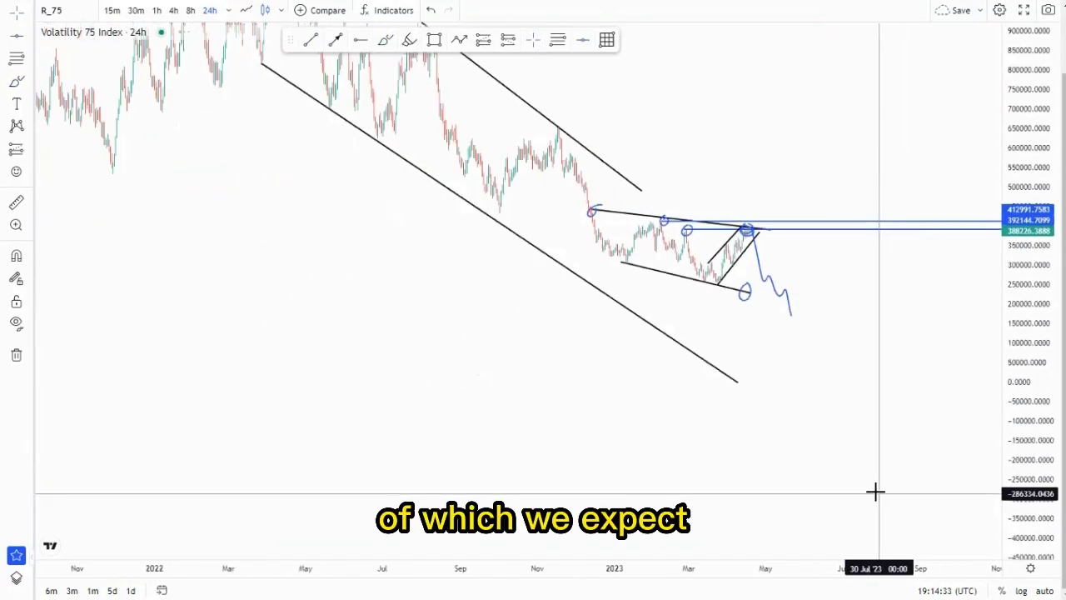
{"action": "scroll", "coordinate": [874, 482], "scroll_direction": "up", "scroll_amount": 2}
{"action": "left_click_drag", "start_coordinate": [738, 369], "coordinate": [770, 444]}
{"action": "scroll", "coordinate": [774, 451], "scroll_direction": "up", "scroll_amount": 3}
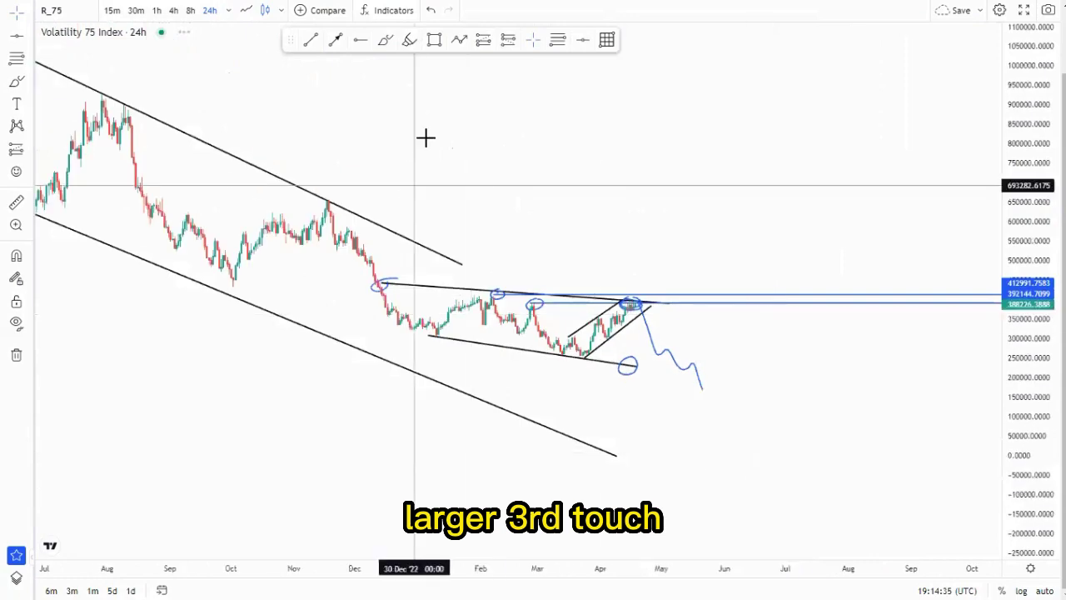
{"action": "left_click", "coordinate": [431, 10]}
{"action": "left_click", "coordinate": [431, 11]}
{"action": "left_click", "coordinate": [431, 11]}
{"action": "left_click", "coordinate": [431, 11]}
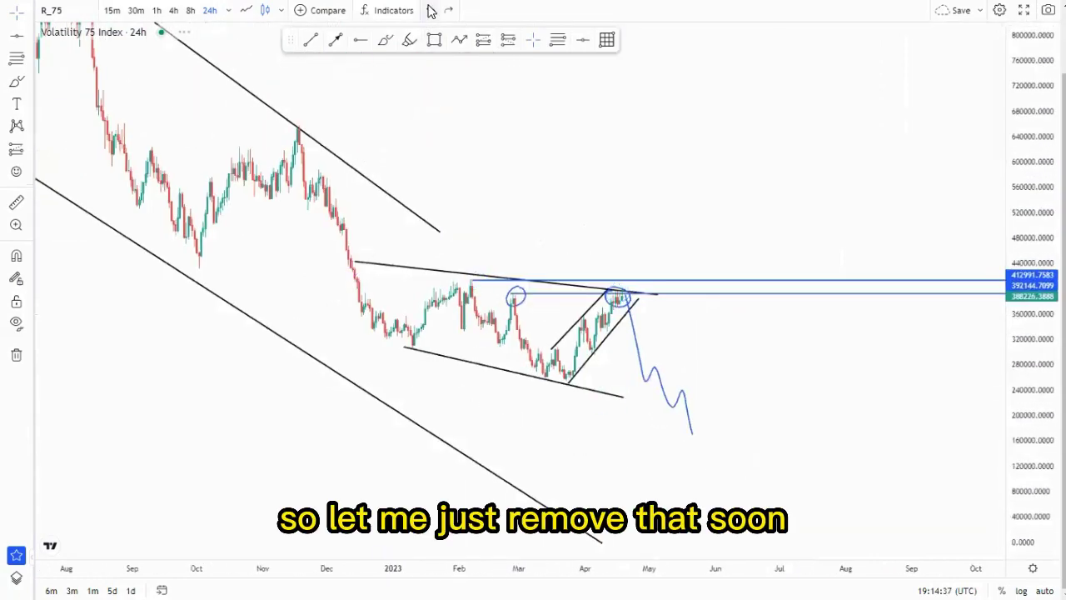
{"action": "left_click", "coordinate": [430, 10]}
{"action": "left_click", "coordinate": [431, 10]}
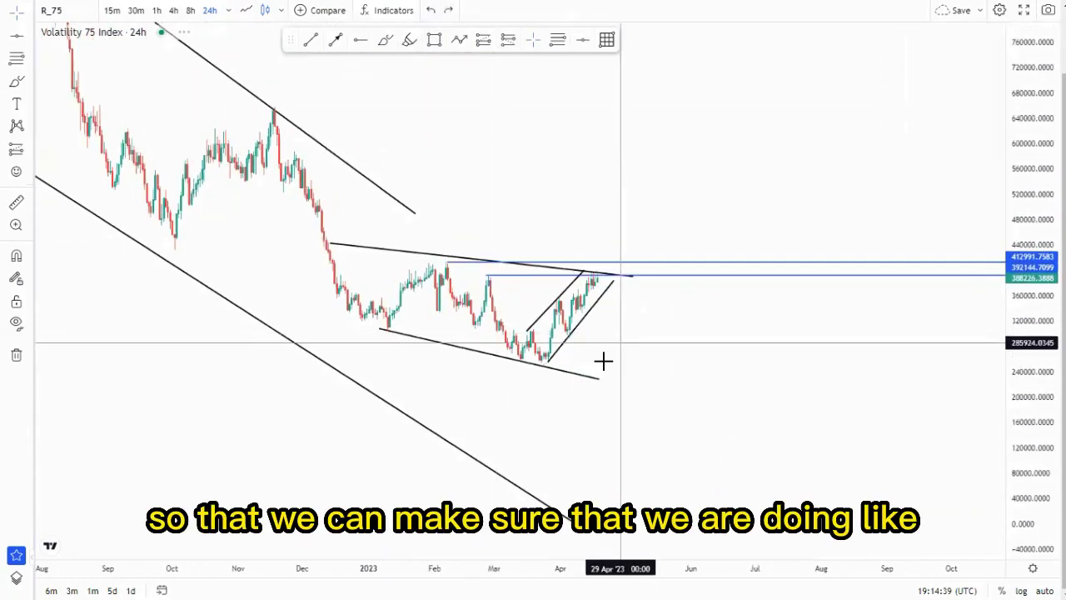
Remove all drawings from the chart.
{"action": "scroll", "coordinate": [667, 289], "scroll_direction": "down", "scroll_amount": 2}
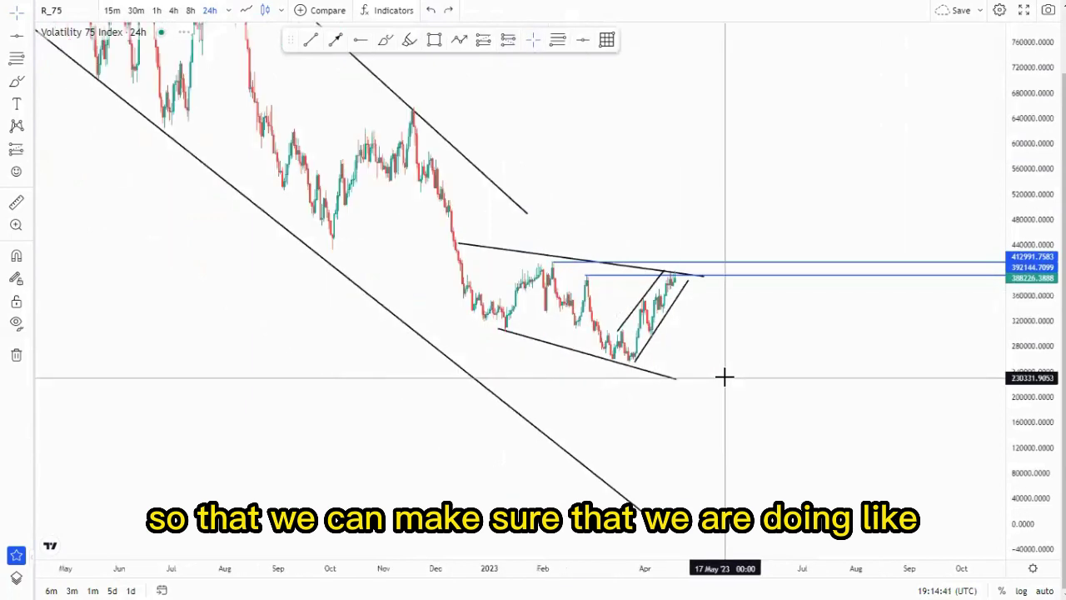
{"action": "scroll", "coordinate": [725, 377], "scroll_direction": "up", "scroll_amount": 2}
{"action": "left_click", "coordinate": [17, 355]}
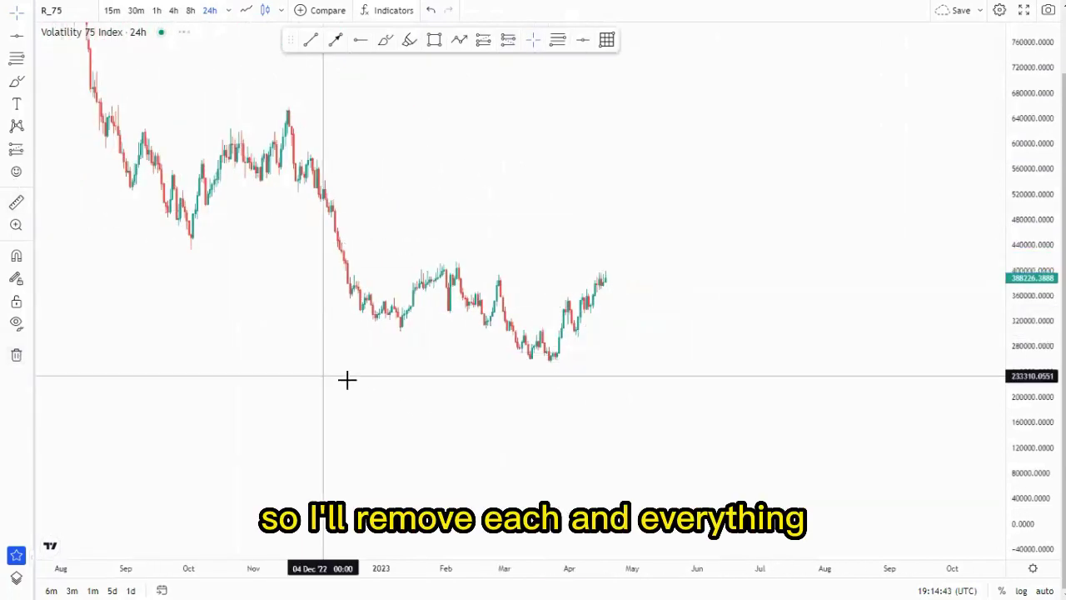
Place horizontal rays from the July 2020 low at about 341,648 and from the highest high at about 1,190,530.
{"action": "scroll", "coordinate": [346, 380], "scroll_direction": "down", "scroll_amount": 4}
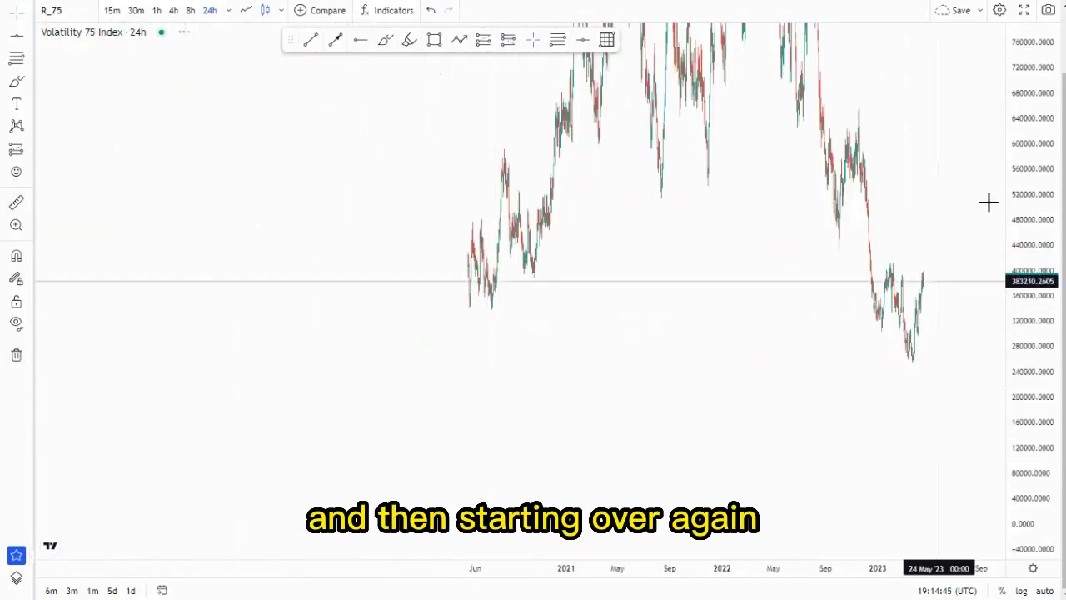
{"action": "left_click_drag", "start_coordinate": [1042, 296], "coordinate": [1038, 429]}
{"action": "scroll", "coordinate": [709, 383], "scroll_direction": "up", "scroll_amount": 2}
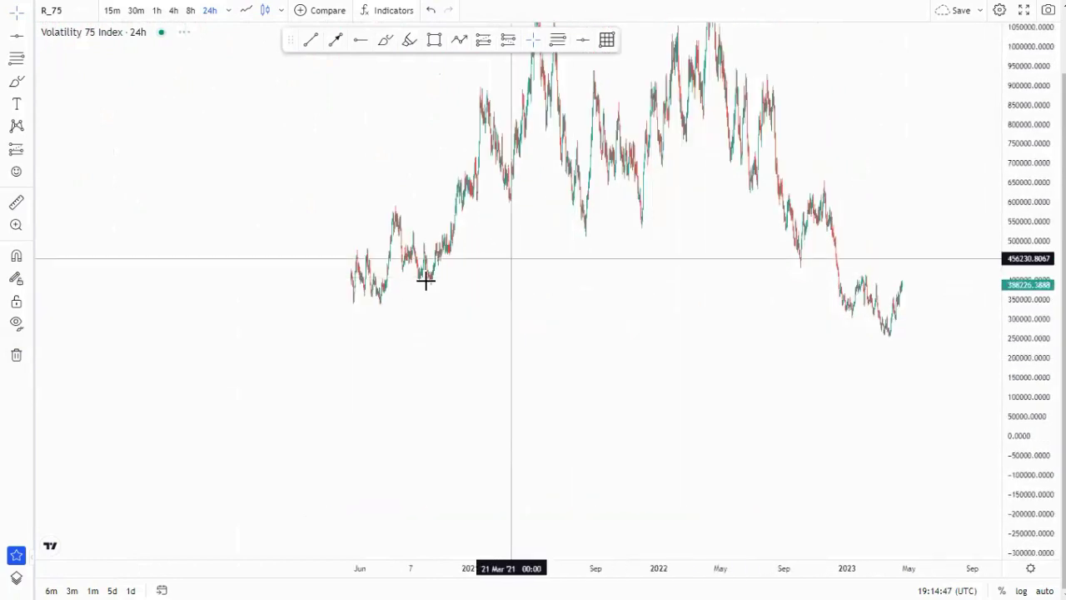
{"action": "left_click", "coordinate": [379, 302]}
{"action": "left_click_drag", "start_coordinate": [509, 343], "coordinate": [463, 404]}
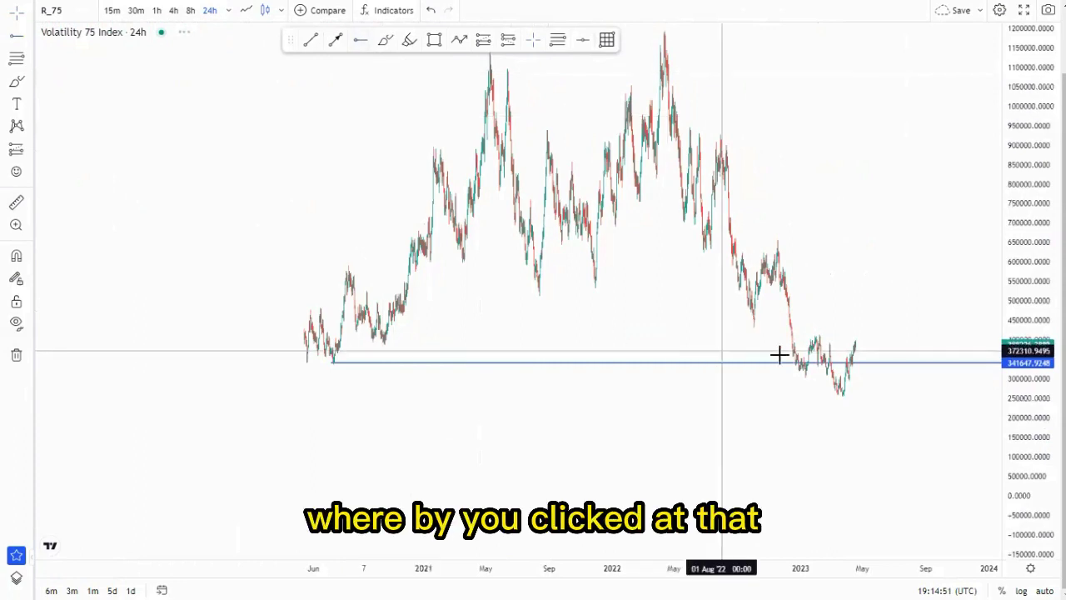
{"action": "left_click", "coordinate": [364, 42]}
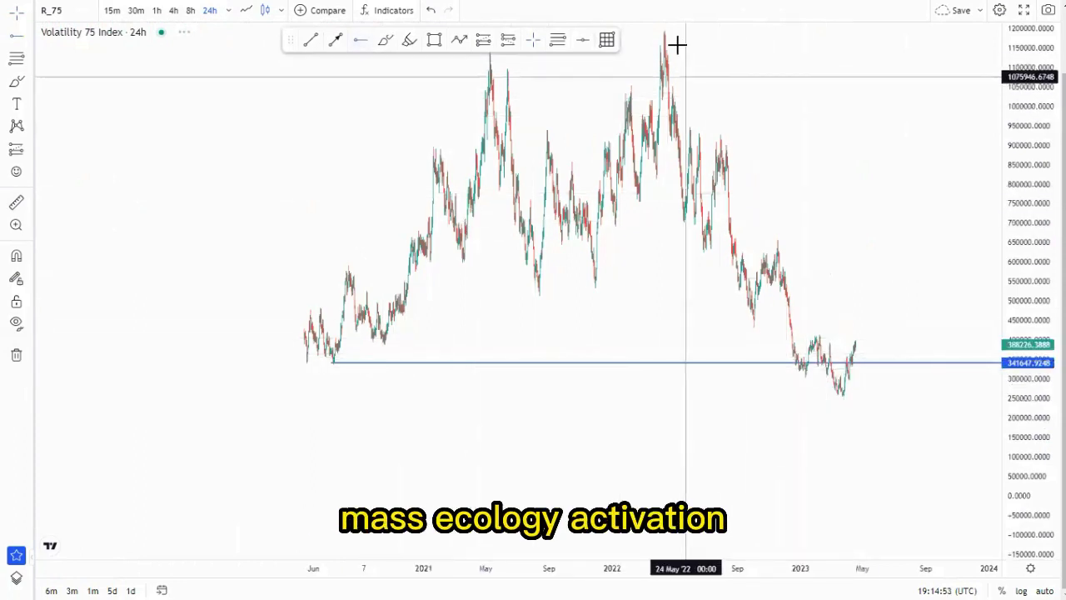
{"action": "left_click", "coordinate": [666, 32]}
Draw a descending upper trend line from 08 Dec '22 at about 512,783 across the March 2023 high to early April 2023.
{"action": "scroll", "coordinate": [831, 245], "scroll_direction": "up", "scroll_amount": 3}
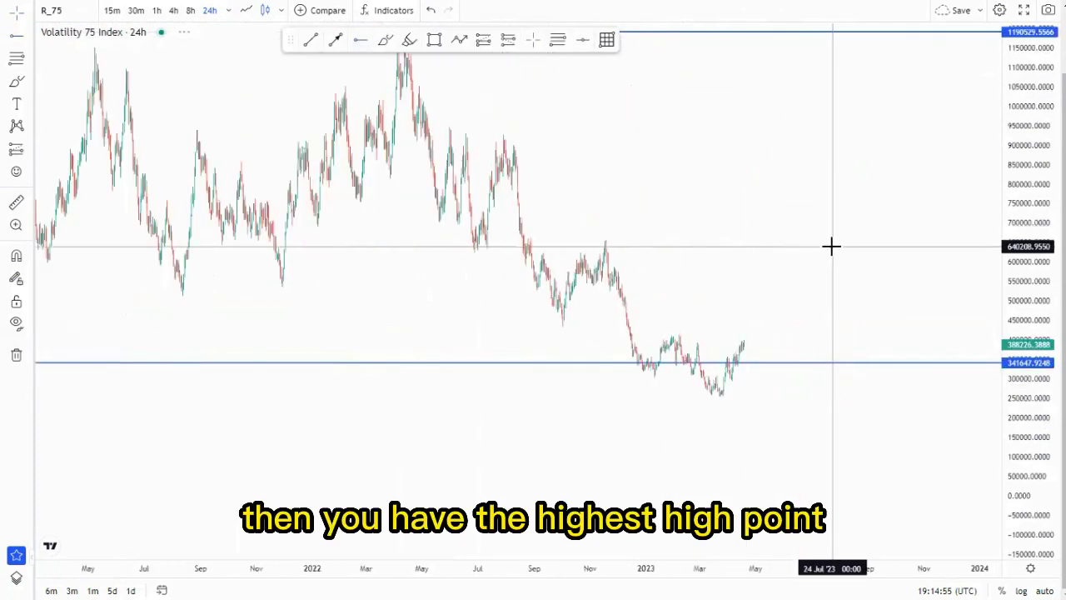
{"action": "left_click_drag", "start_coordinate": [830, 245], "coordinate": [852, 374]}
{"action": "scroll", "coordinate": [854, 372], "scroll_direction": "up", "scroll_amount": 4}
{"action": "left_click_drag", "start_coordinate": [1023, 438], "coordinate": [917, 323]}
{"action": "left_click_drag", "start_coordinate": [646, 310], "coordinate": [604, 272]}
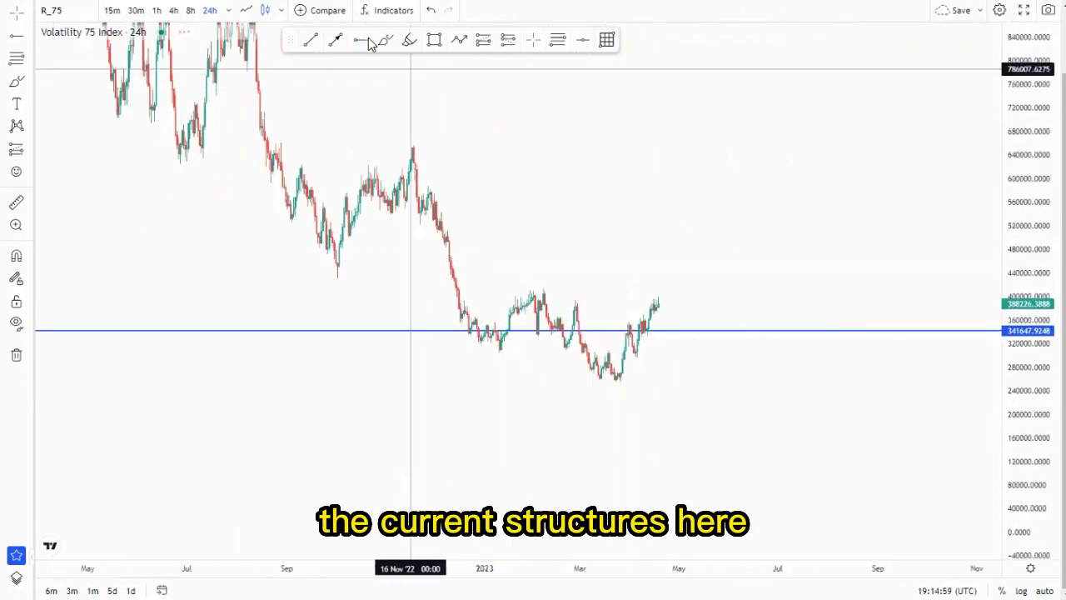
{"action": "left_click", "coordinate": [444, 228]}
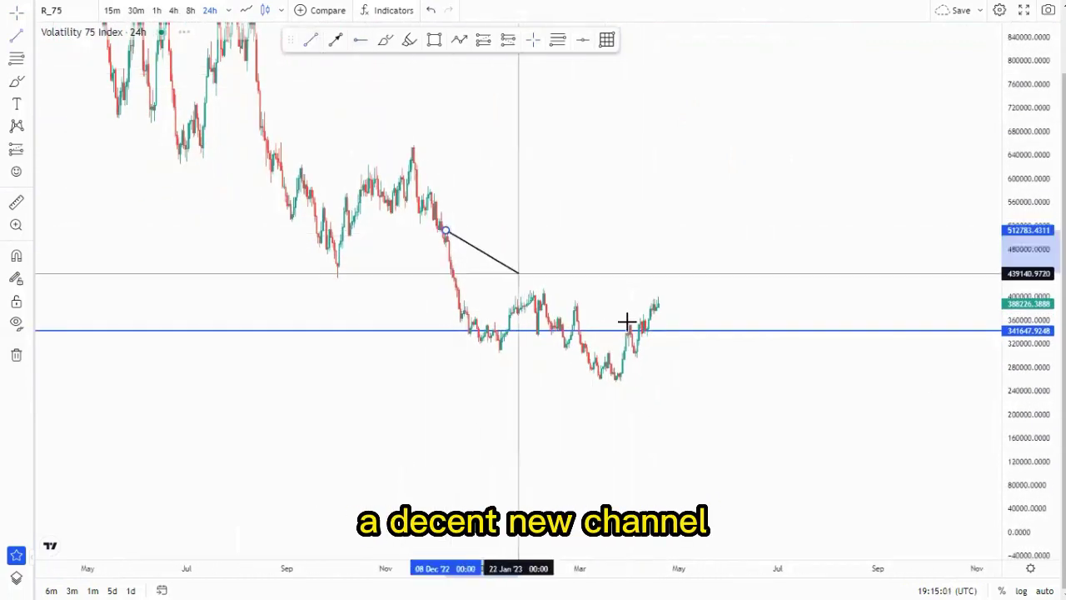
{"action": "left_click", "coordinate": [635, 332]}
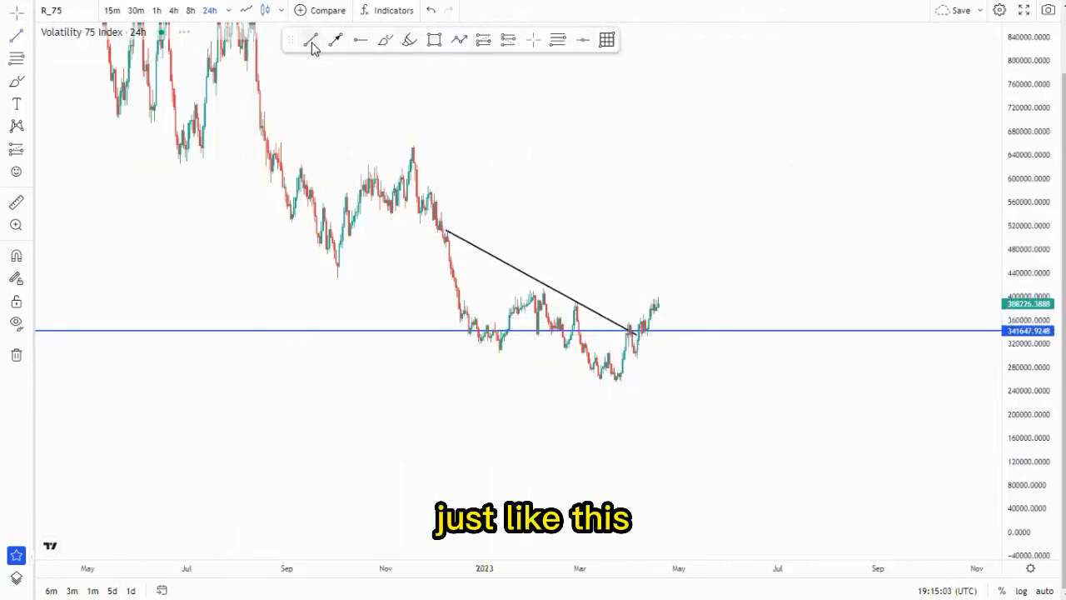
Draw a lower trend line under the correction's lows from 23 Dec '22 to 01 Apr '23 at about 241,694.
{"action": "left_click", "coordinate": [472, 341]}
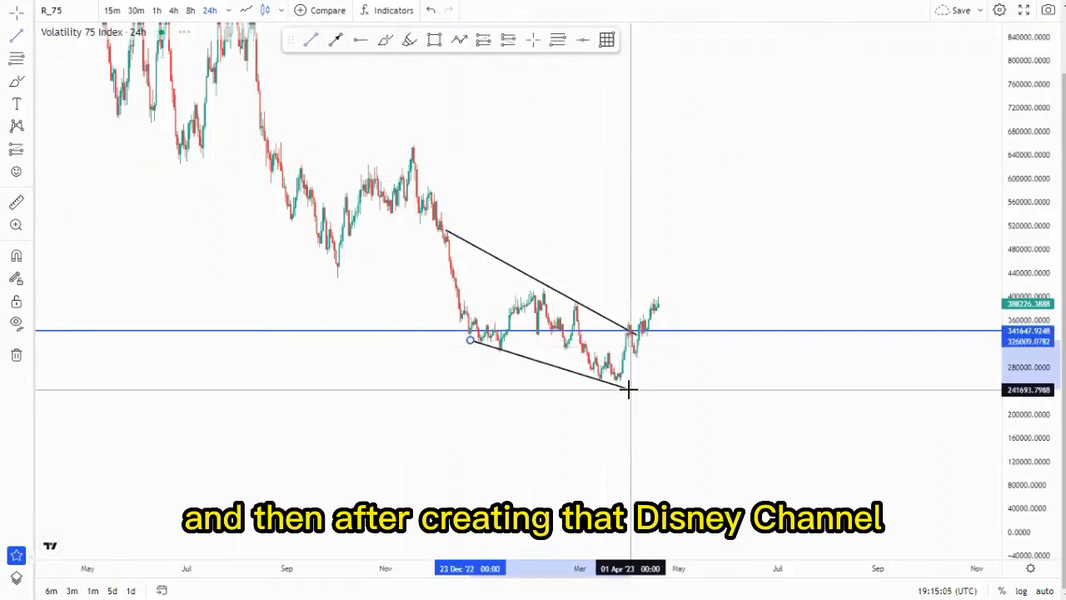
{"action": "left_click", "coordinate": [628, 388]}
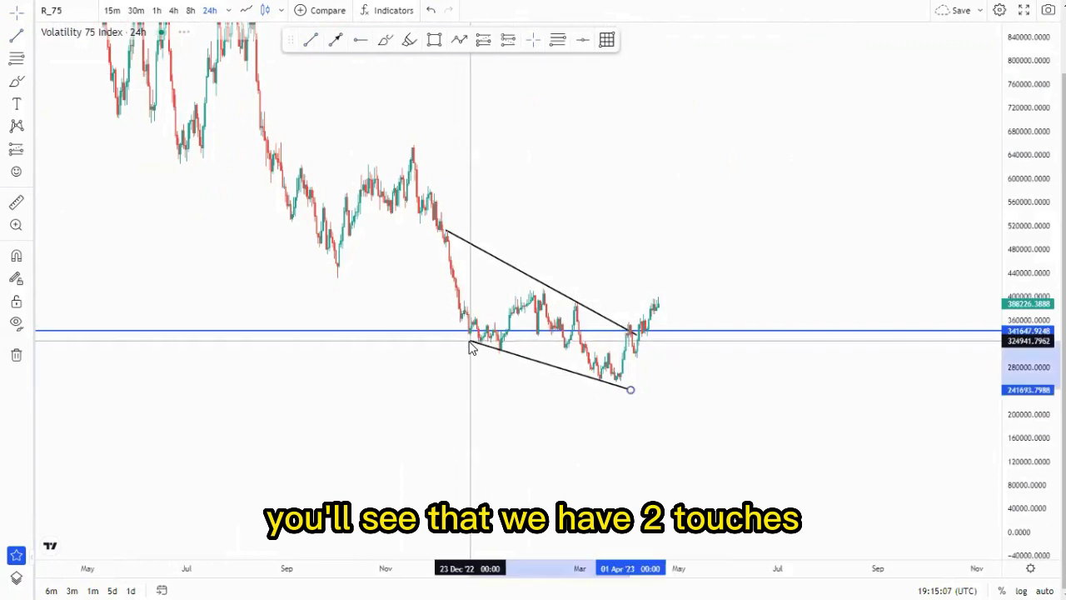
{"action": "left_click", "coordinate": [695, 396]}
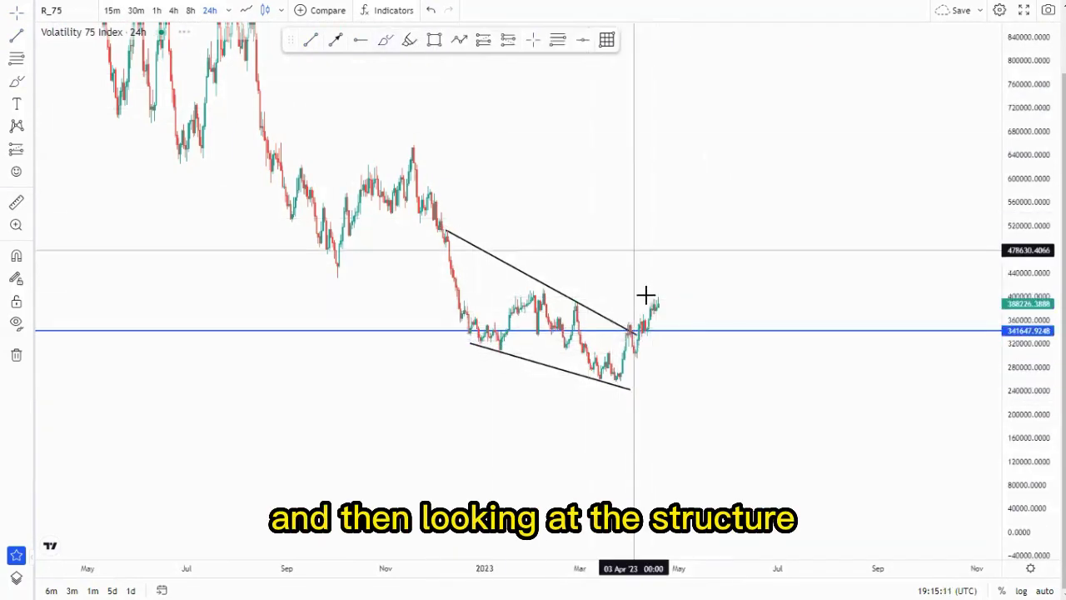
Move the end of the upper trend line to 04 May '23, just above the latest April high.
{"action": "mouse_move", "coordinate": [647, 296]}
{"action": "left_mouse_down"}
{"action": "mouse_move", "coordinate": [638, 305]}
{"action": "mouse_move", "coordinate": [669, 316]}
{"action": "left_mouse_up"}
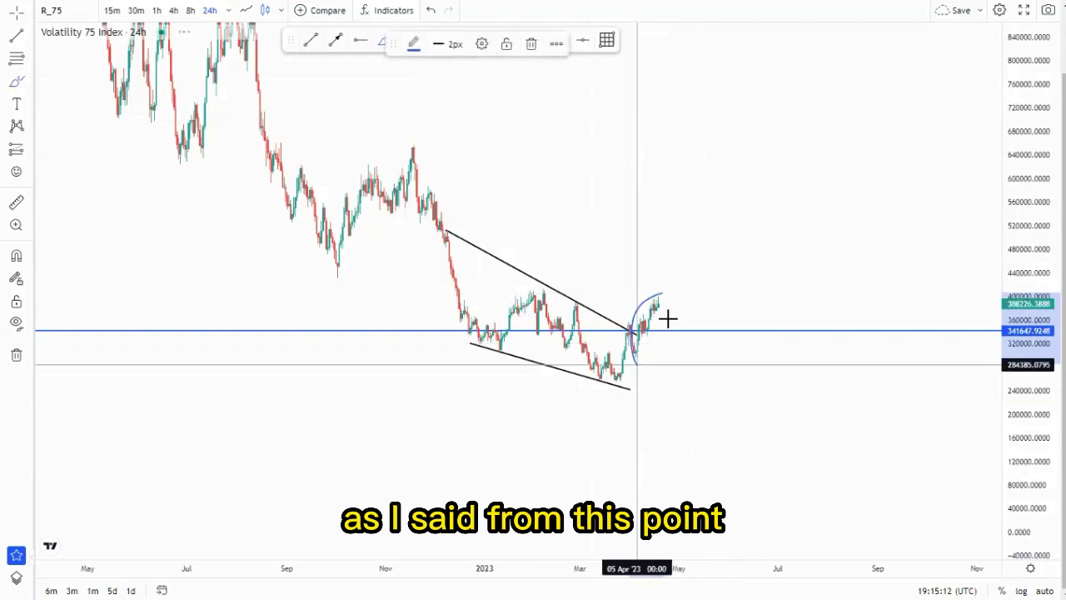
{"action": "left_click", "coordinate": [533, 44]}
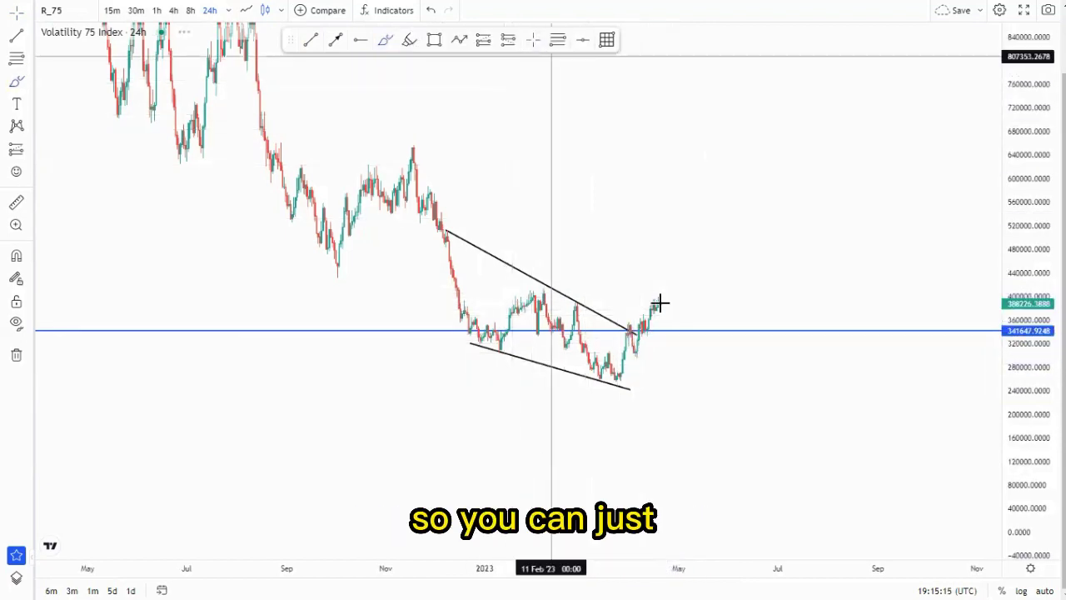
{"action": "left_click_drag", "start_coordinate": [635, 334], "coordinate": [686, 307]}
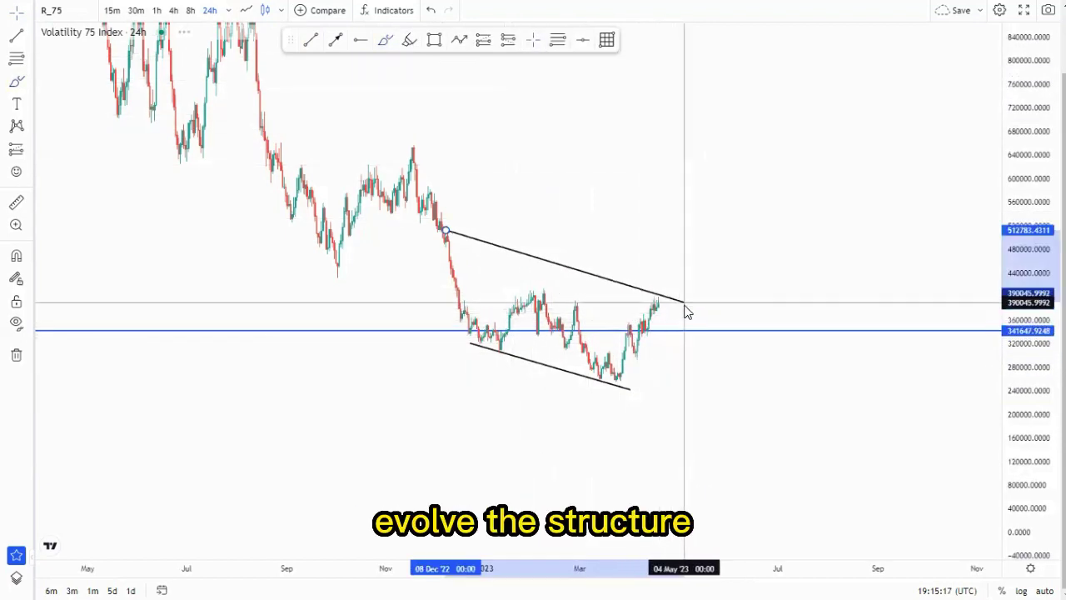
{"action": "left_click", "coordinate": [705, 346]}
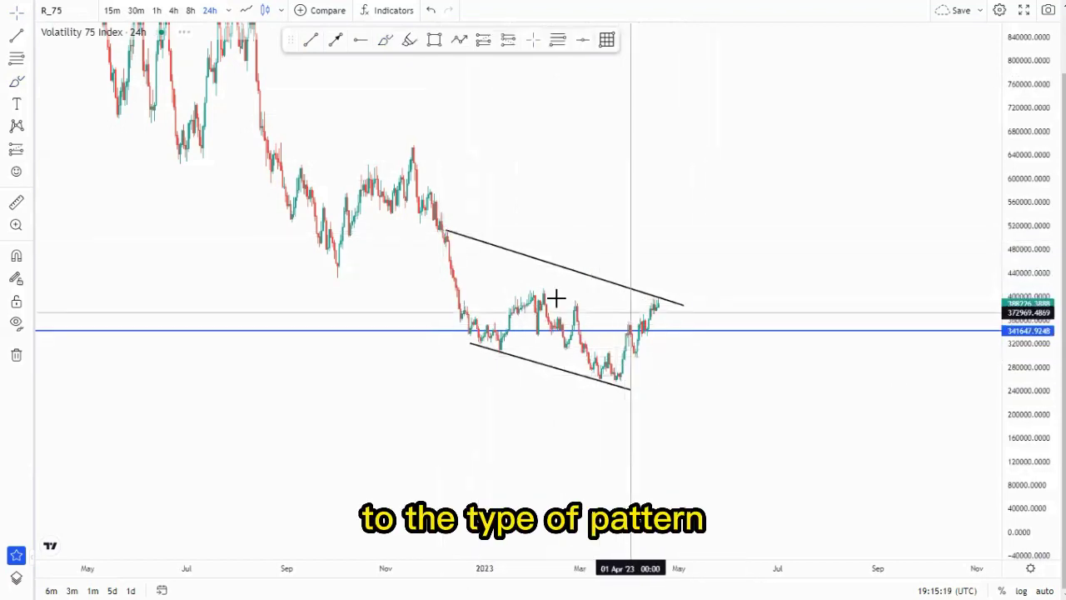
Delete the horizontal ray that starts at the July 2020 low.
{"action": "left_click", "coordinate": [584, 333]}
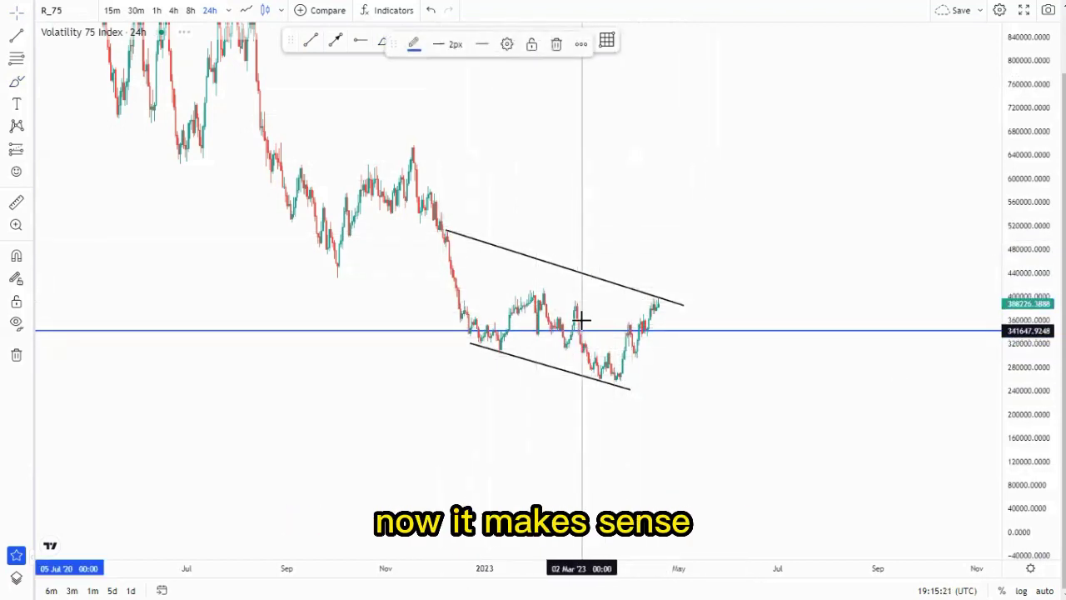
{"action": "left_click", "coordinate": [556, 45]}
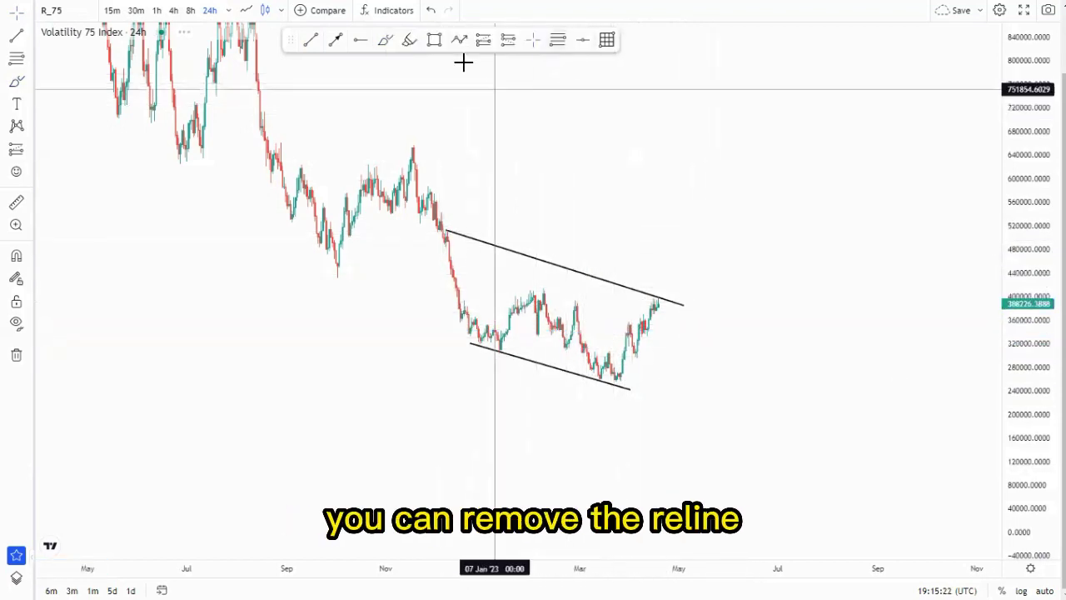
Draw a horizontal ray from the March 2023 low at about 254,501 and extend the lower trend line's end to mid-April 2023.
{"action": "left_click", "coordinate": [614, 382]}
{"action": "left_click", "coordinate": [628, 389]}
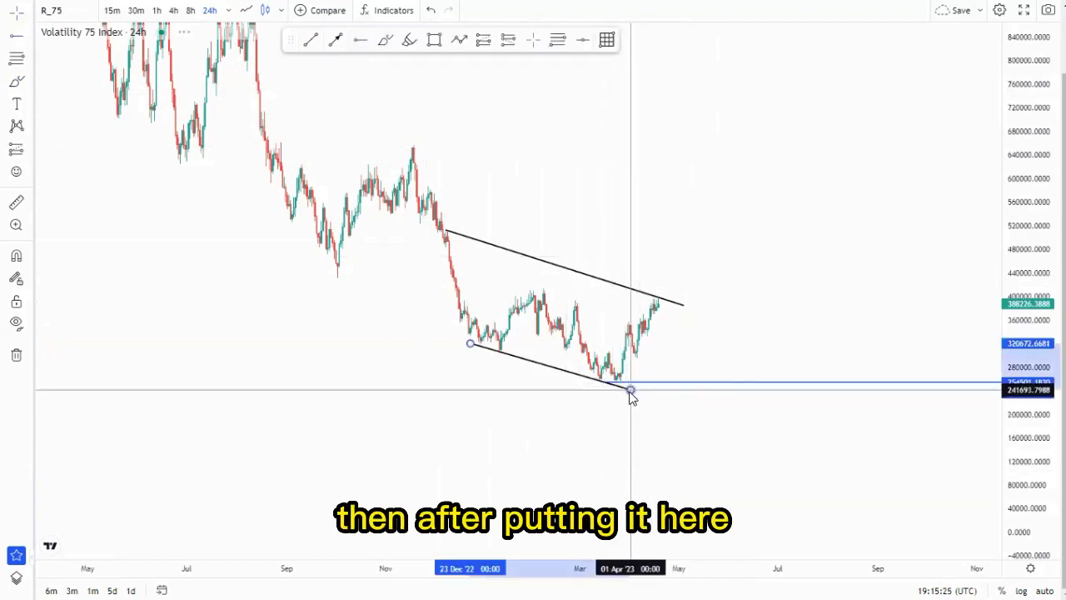
{"action": "left_click_drag", "start_coordinate": [630, 391], "coordinate": [654, 398]}
{"action": "left_click", "coordinate": [676, 302]}
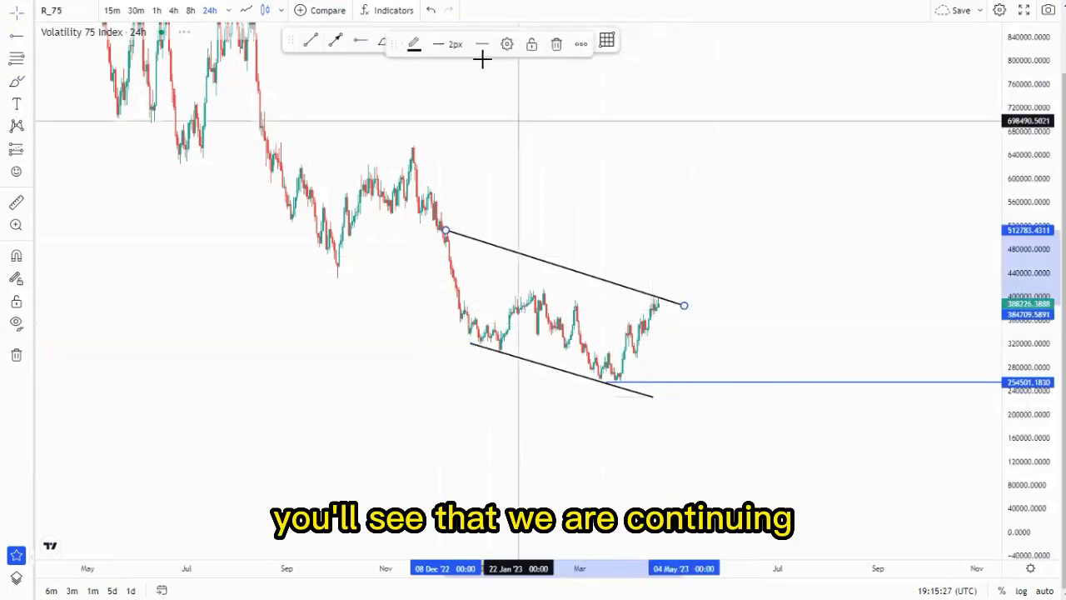
Brush a freehand path from the November 2022 high through the correction's swings and down past the 254,501 ray.
{"action": "left_click", "coordinate": [383, 41]}
{"action": "mouse_move", "coordinate": [414, 147]}
{"action": "left_mouse_down"}
{"action": "mouse_move", "coordinate": [478, 309]}
{"action": "mouse_move", "coordinate": [525, 297]}
{"action": "mouse_move", "coordinate": [563, 318]}
{"action": "left_mouse_up"}
{"action": "mouse_move", "coordinate": [598, 360]}
{"action": "left_mouse_down"}
{"action": "mouse_move", "coordinate": [641, 318]}
{"action": "mouse_move", "coordinate": [678, 404]}
{"action": "left_mouse_up"}
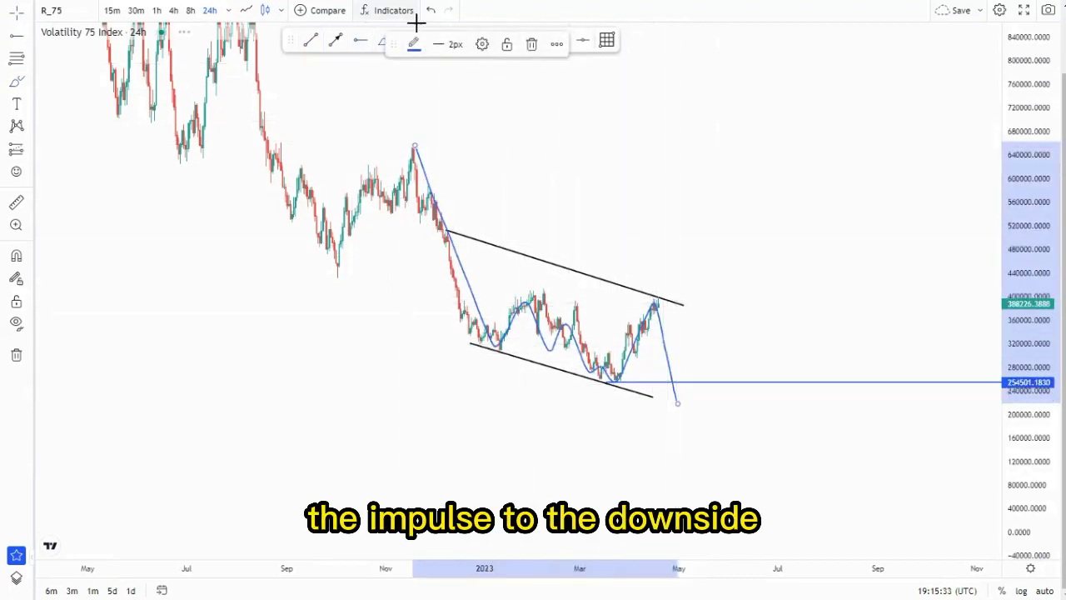
{"action": "left_click", "coordinate": [375, 103]}
Extend the lower trend line to 26 Apr '23 at about 223,550 and delete the freehand brush path.
{"action": "left_click", "coordinate": [651, 397]}
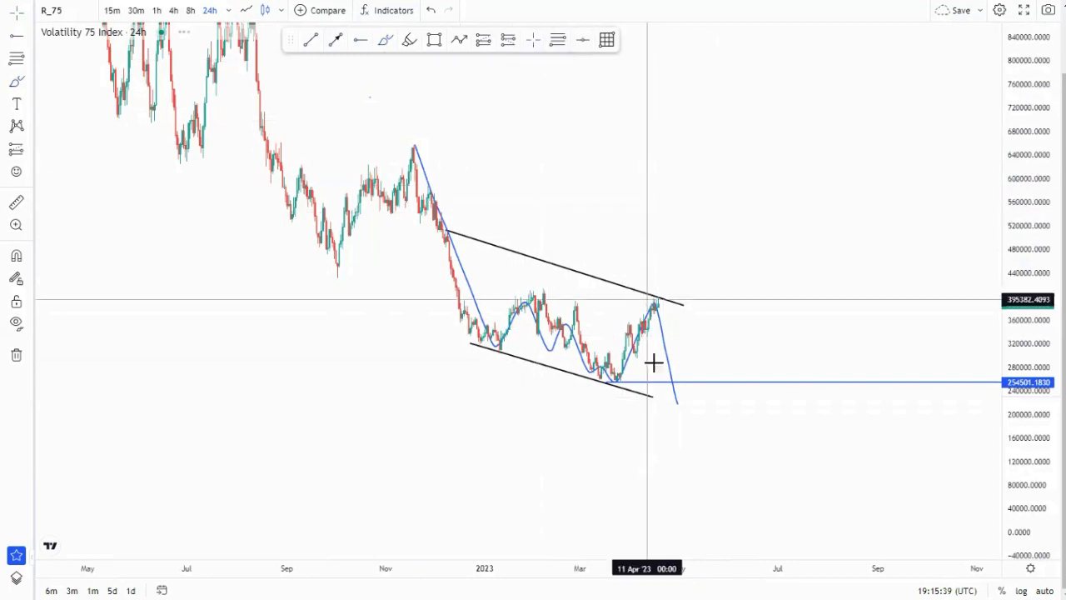
{"action": "left_click_drag", "start_coordinate": [652, 396], "coordinate": [675, 406]}
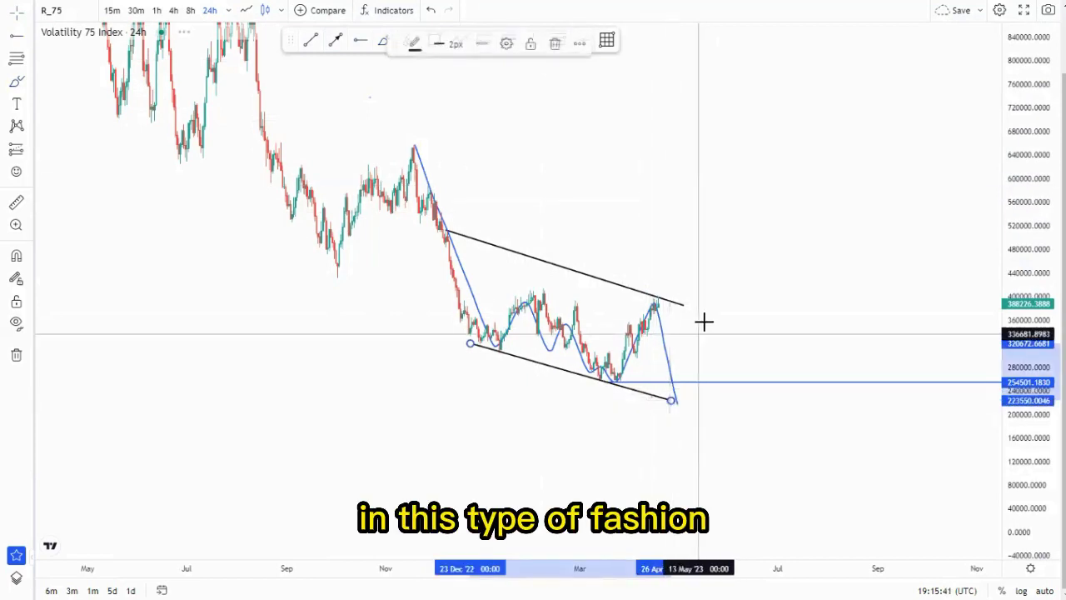
{"action": "scroll", "coordinate": [728, 272], "scroll_direction": "up", "scroll_amount": 2}
{"action": "left_click", "coordinate": [632, 283]}
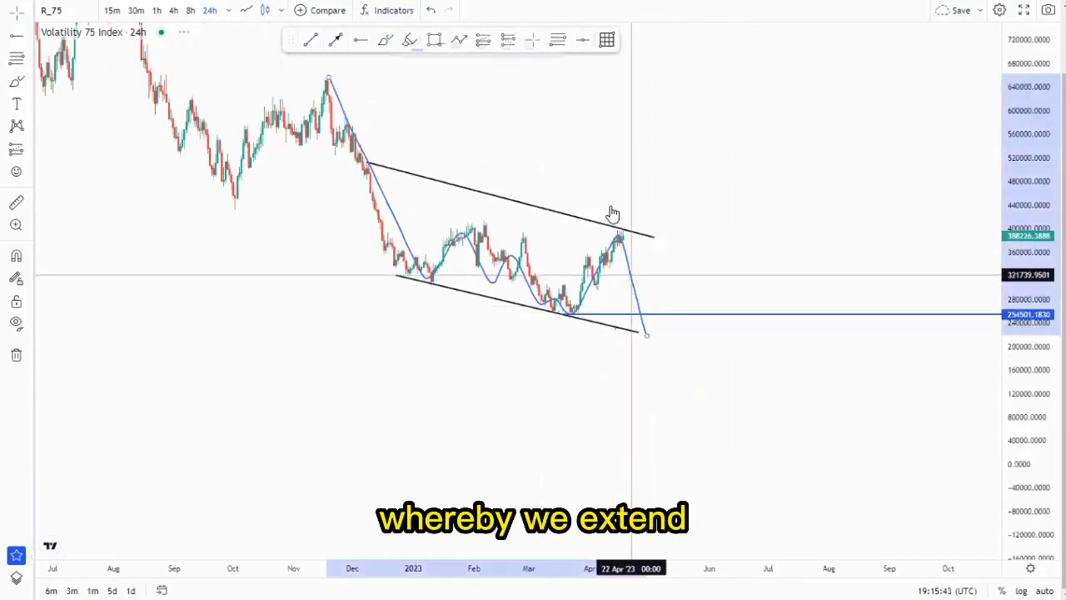
{"action": "left_click", "coordinate": [536, 44]}
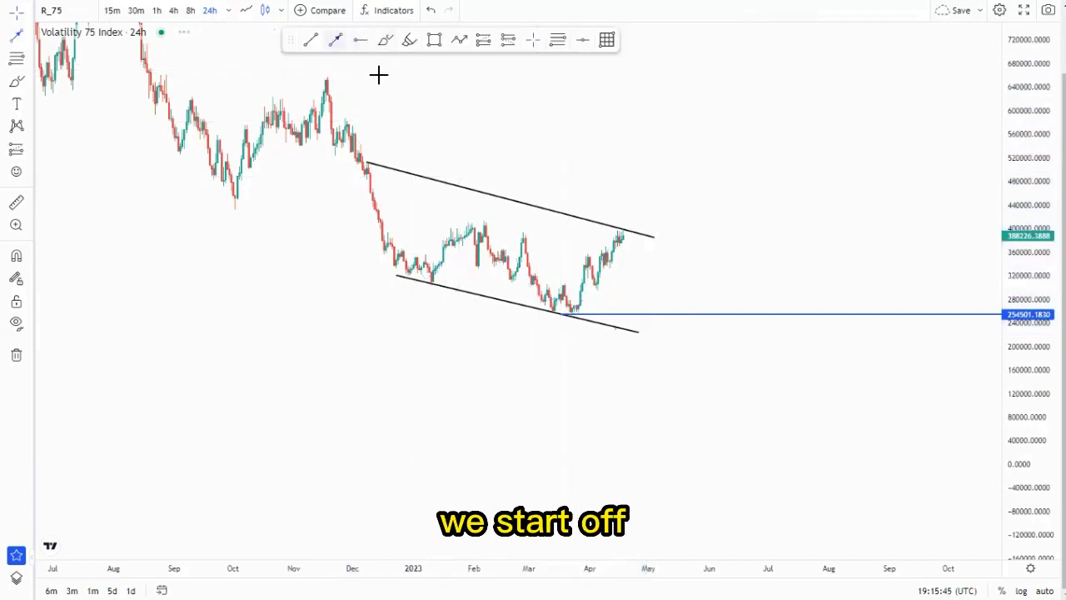
Draw projection arrows from the latest April high down to about 221,415 on the lower trend line, then up to about 521,321 in mid-May.
{"action": "left_click_drag", "start_coordinate": [624, 241], "coordinate": [638, 333]}
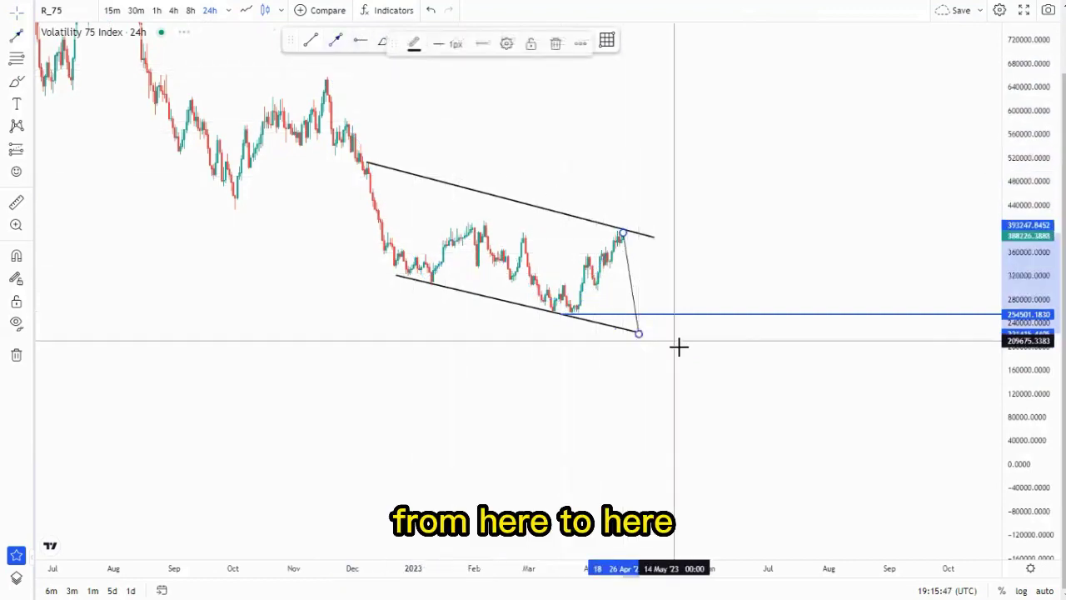
{"action": "left_click", "coordinate": [637, 333]}
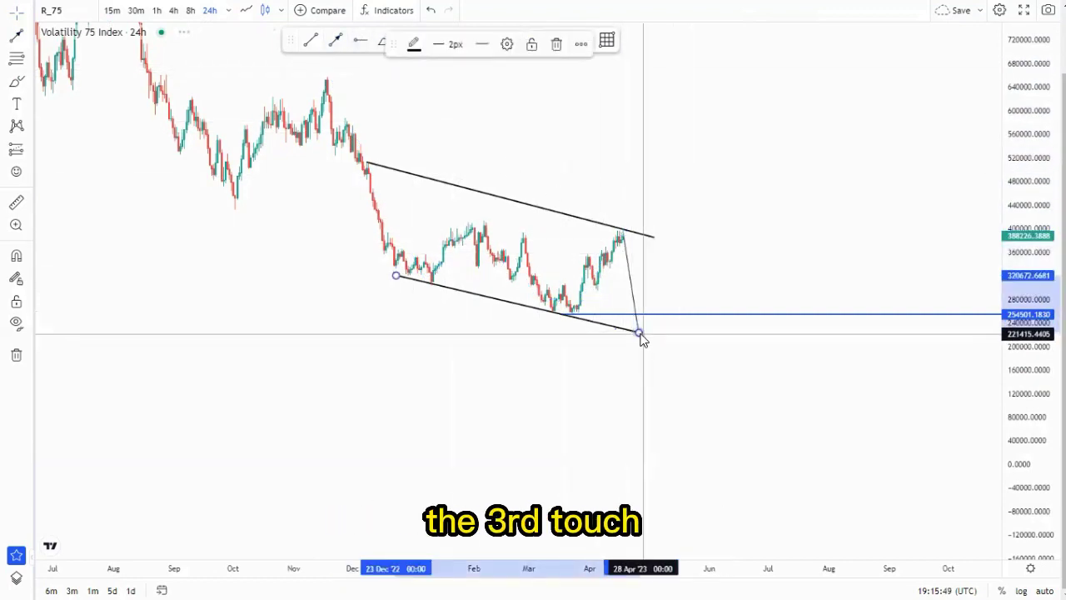
{"action": "left_click", "coordinate": [634, 236]}
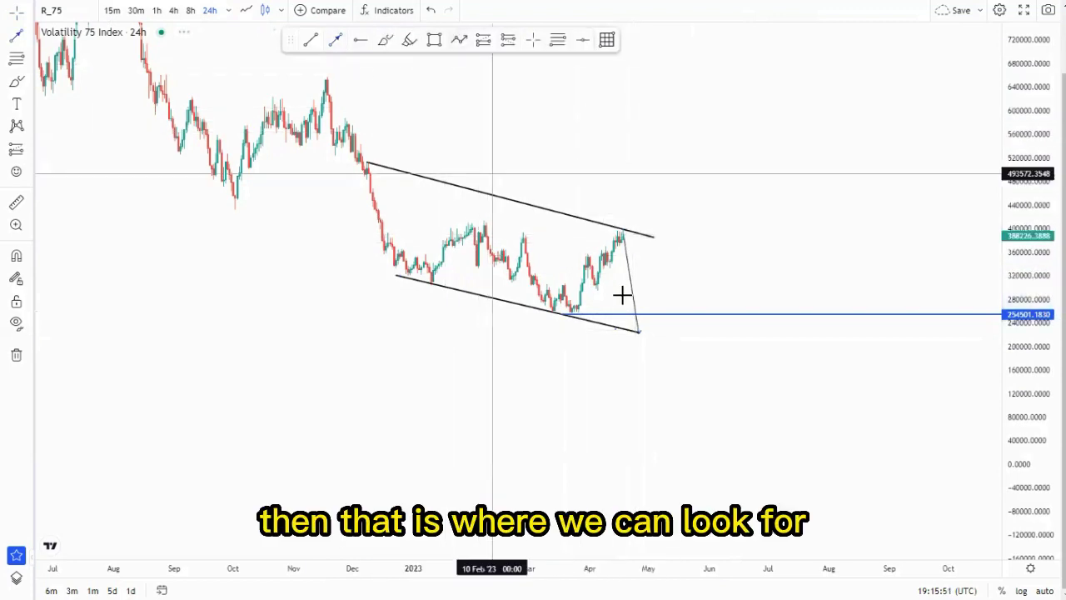
{"action": "left_click", "coordinate": [678, 157]}
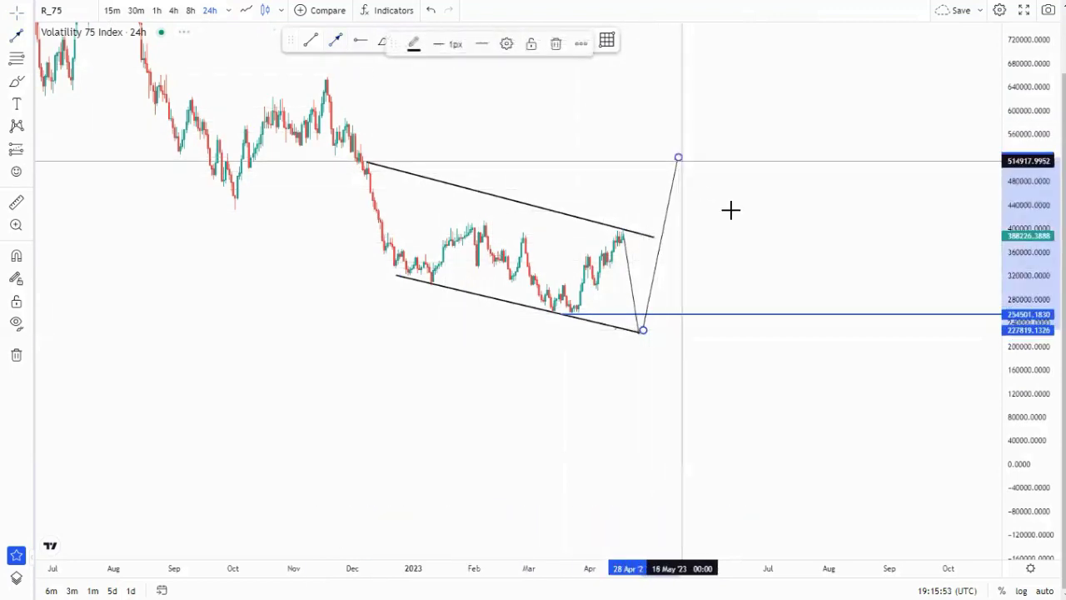
Add horizontal rays at about 511,716 from the channel's start, 657,933 from the November 2022 high and 900,206 from the August 2022 high.
{"action": "left_click_drag", "start_coordinate": [733, 210], "coordinate": [723, 280]}
{"action": "left_click", "coordinate": [359, 42]}
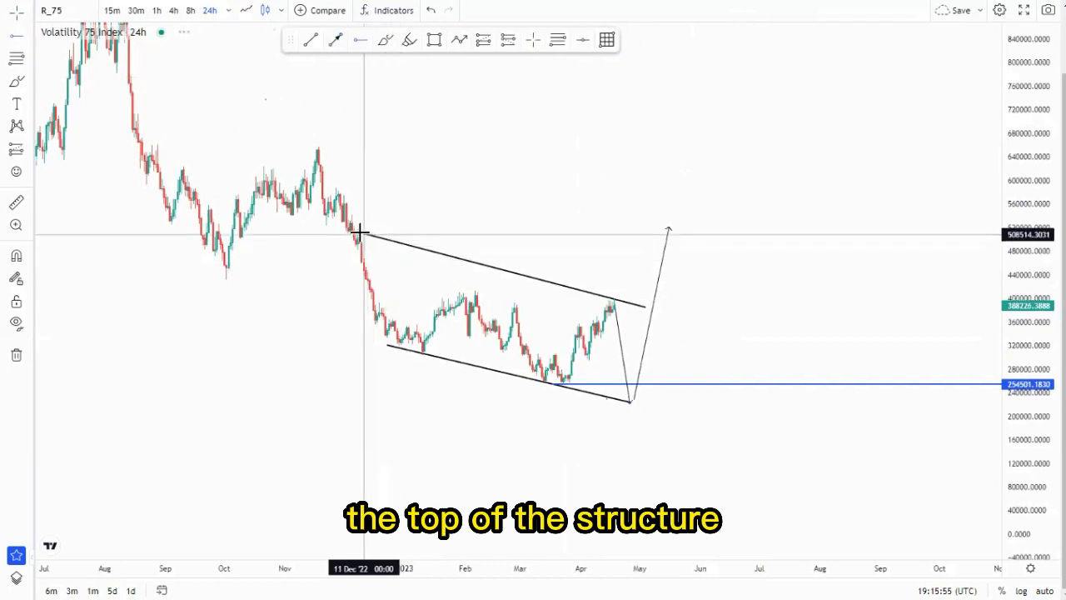
{"action": "left_click_drag", "start_coordinate": [443, 195], "coordinate": [452, 236]}
{"action": "left_click", "coordinate": [361, 42]}
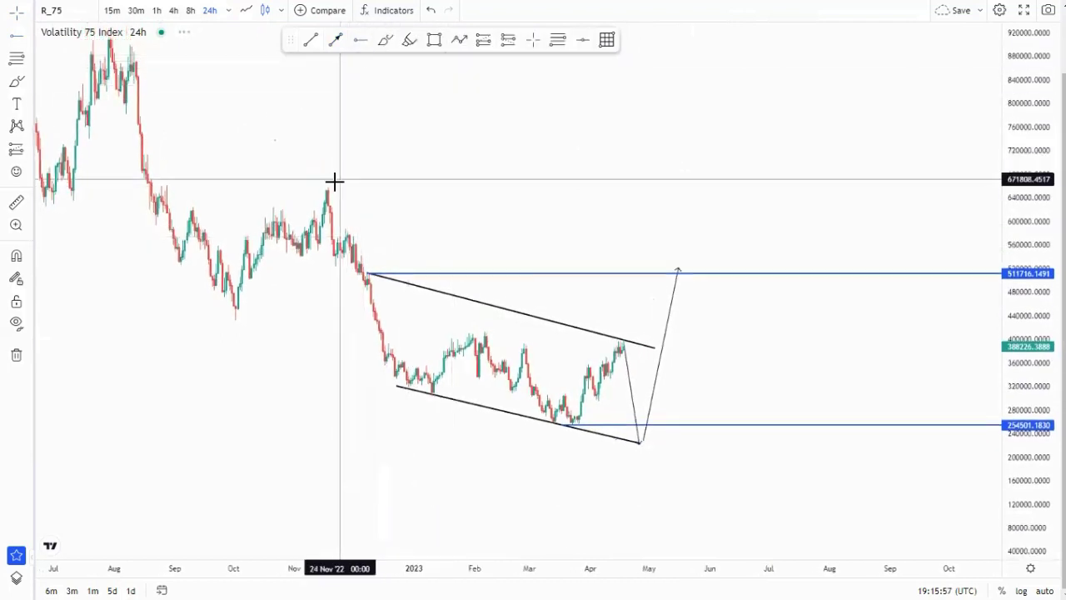
{"action": "left_click", "coordinate": [329, 192]}
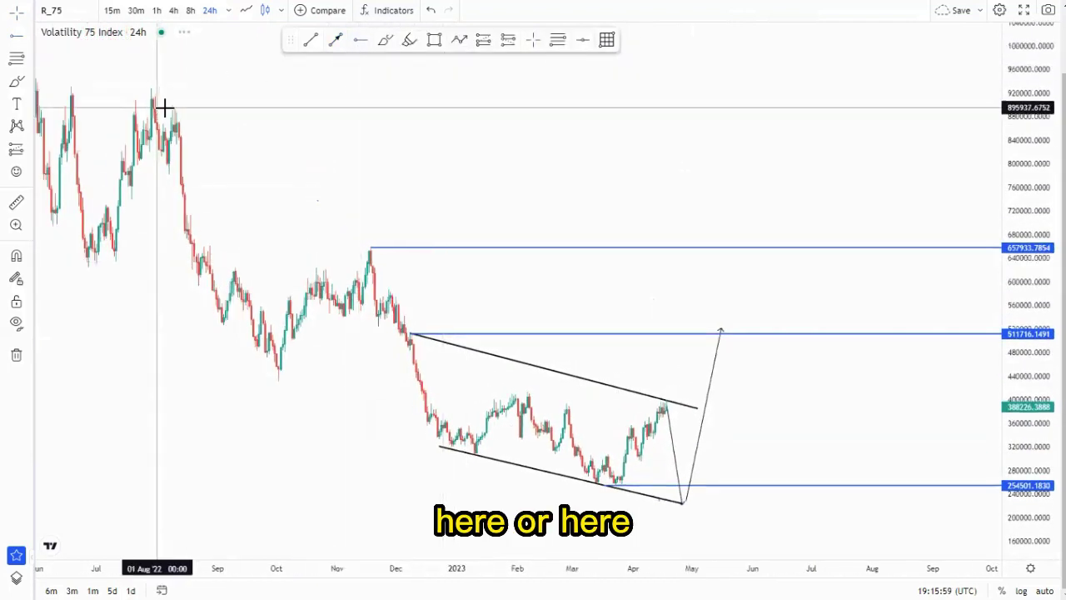
{"action": "left_click", "coordinate": [164, 107]}
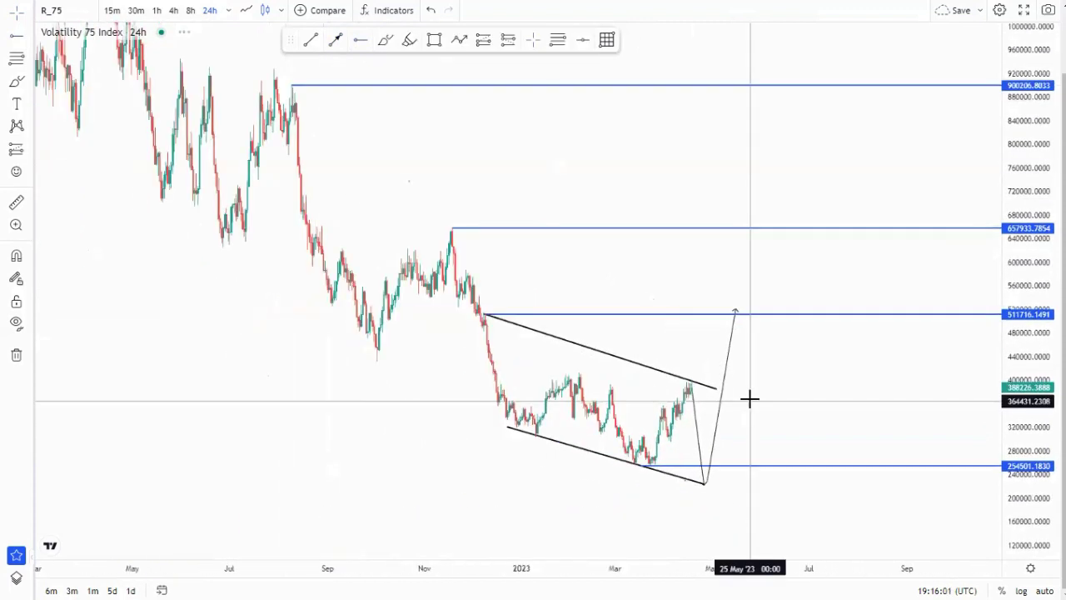
Switch the chart to the 4-hour timeframe and delete the upward projection arrow.
{"action": "scroll", "coordinate": [749, 399], "scroll_direction": "up", "scroll_amount": 1}
{"action": "left_click", "coordinate": [174, 10]}
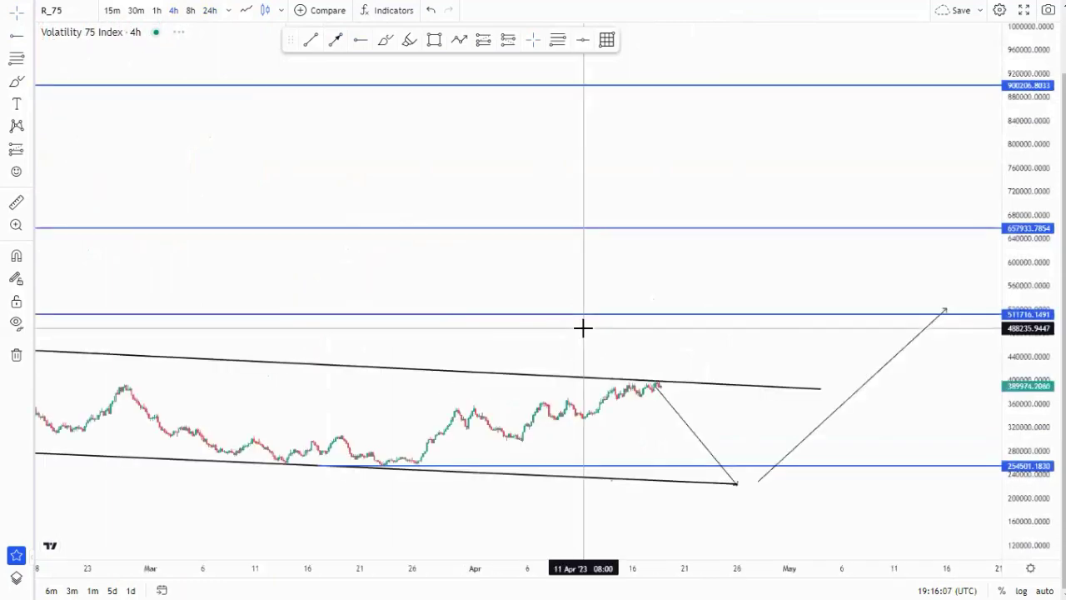
{"action": "left_click", "coordinate": [829, 412]}
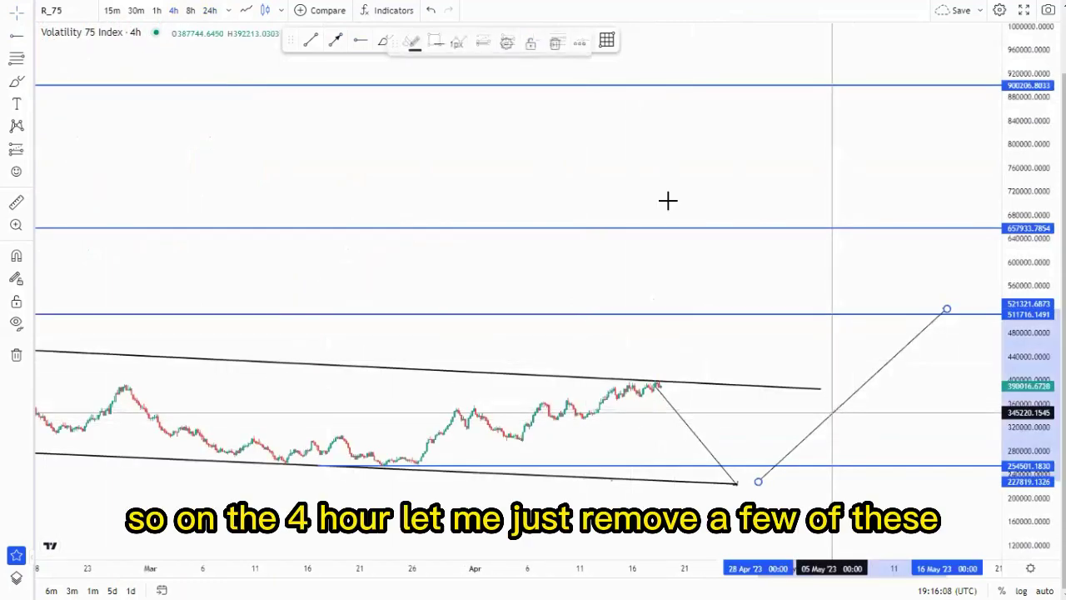
{"action": "left_click", "coordinate": [557, 42]}
Try a horizontal ray from the 26 Feb '23 high at about 392,492 and remove it.
{"action": "left_click_drag", "start_coordinate": [877, 396], "coordinate": [794, 233]}
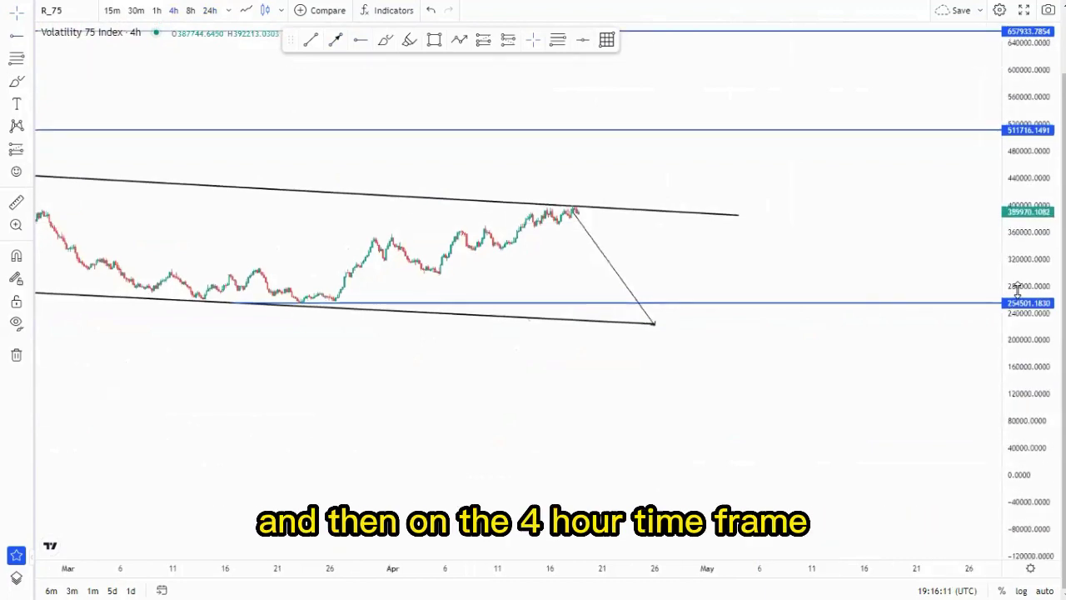
{"action": "scroll", "coordinate": [774, 179], "scroll_direction": "up", "scroll_amount": 5}
{"action": "scroll", "coordinate": [791, 252], "scroll_direction": "down", "scroll_amount": 6}
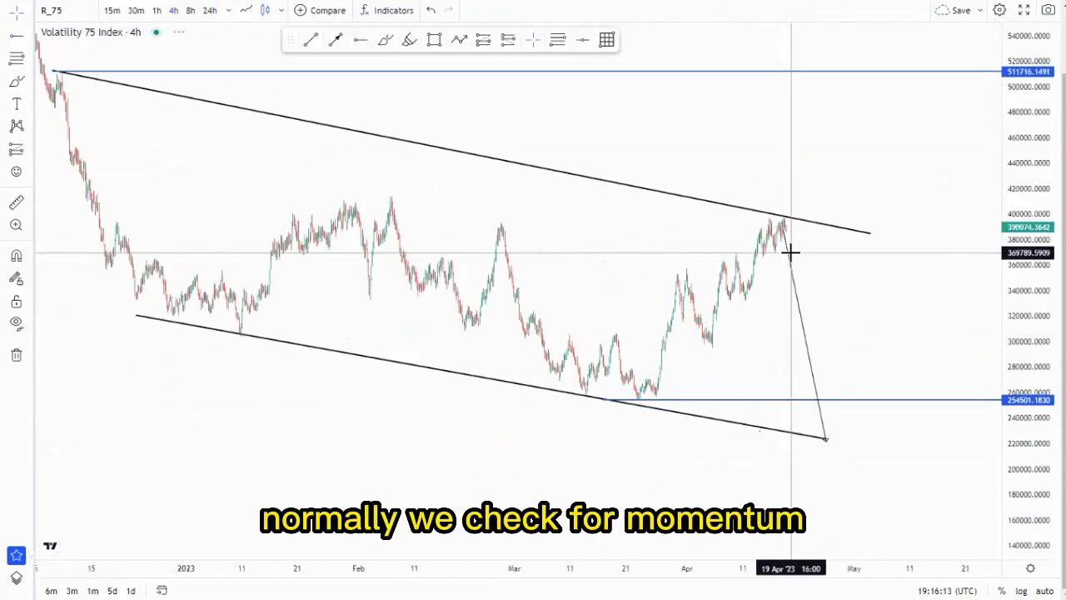
{"action": "scroll", "coordinate": [855, 288], "scroll_direction": "up", "scroll_amount": 2}
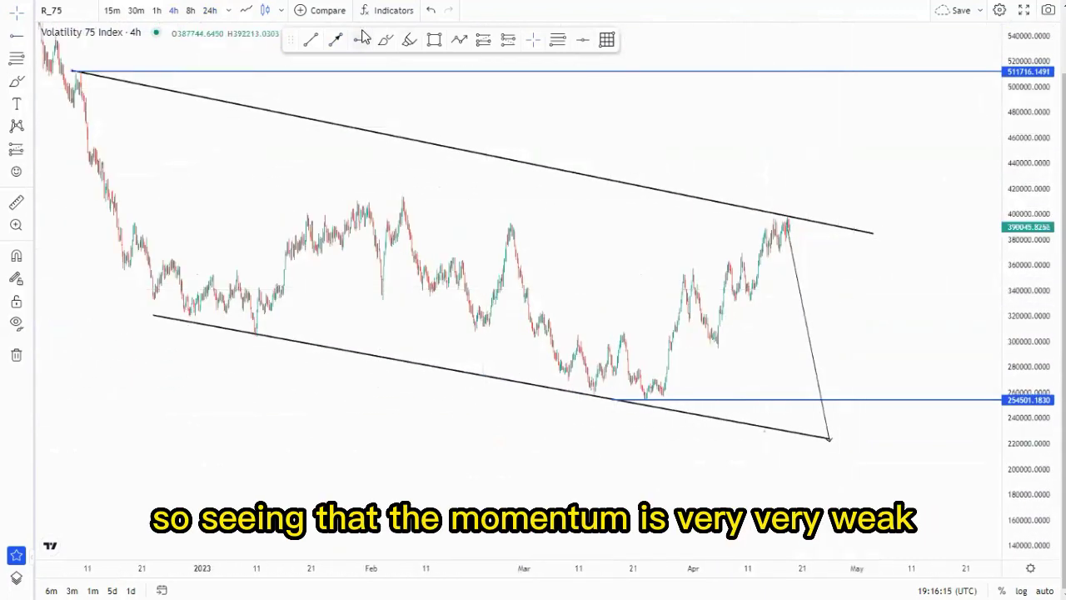
{"action": "left_click", "coordinate": [500, 226]}
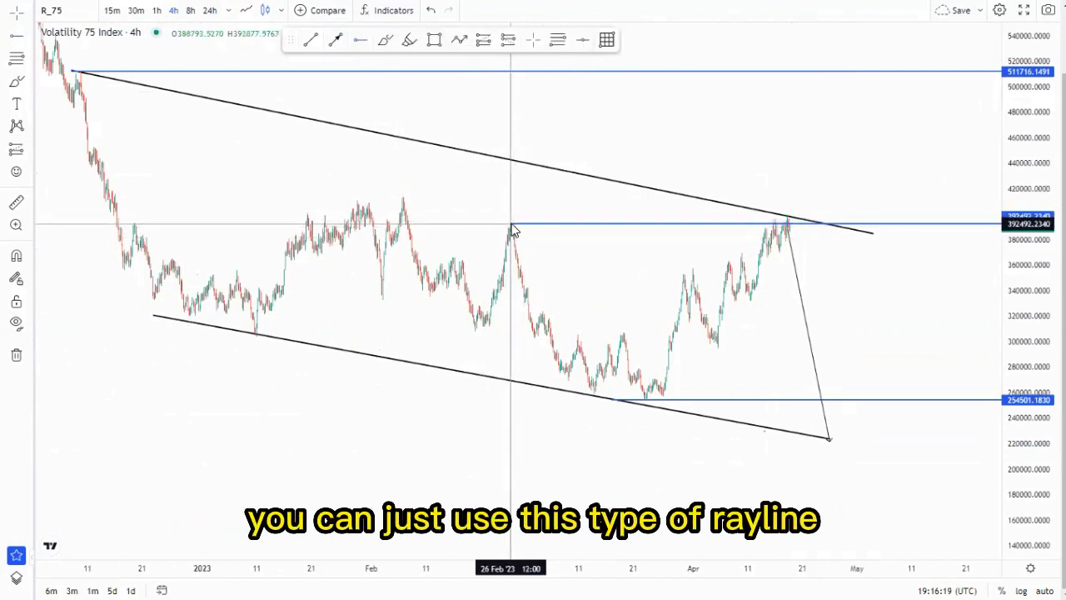
{"action": "left_click", "coordinate": [512, 223]}
{"action": "left_click", "coordinate": [554, 46]}
Draw a rectangle zone between about 396,440 and 390,518 from the 26 Feb '23 high to late April 2023.
{"action": "left_click", "coordinate": [434, 40]}
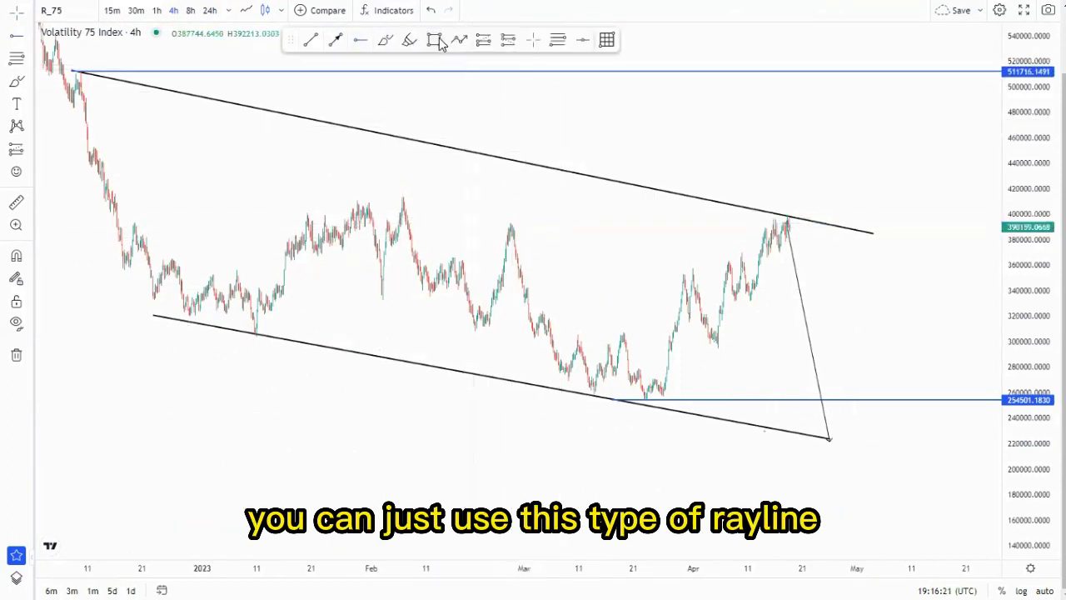
{"action": "left_click", "coordinate": [510, 223]}
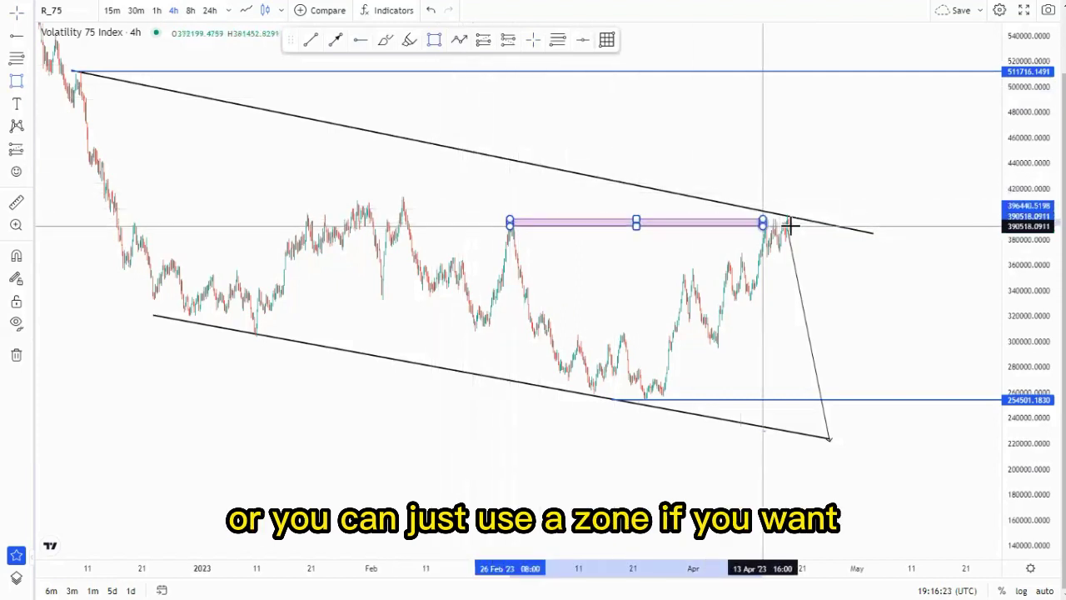
{"action": "left_click", "coordinate": [825, 223]}
Delete the downward projection arrow that runs from the latest April high to the lower trend line.
{"action": "scroll", "coordinate": [873, 316], "scroll_direction": "up", "scroll_amount": 5}
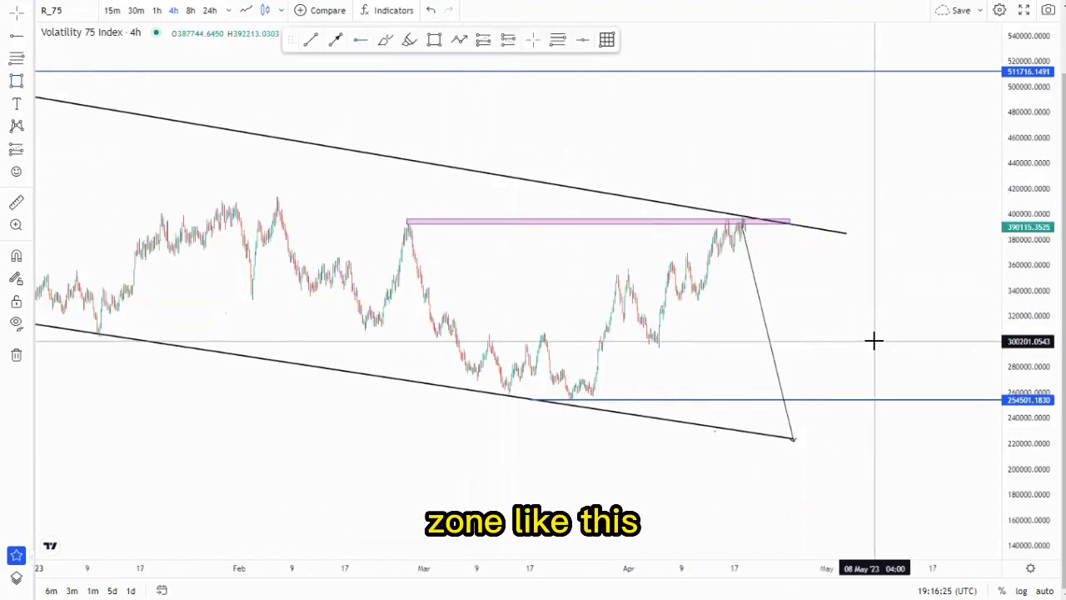
{"action": "left_click", "coordinate": [656, 325]}
{"action": "left_click", "coordinate": [558, 44]}
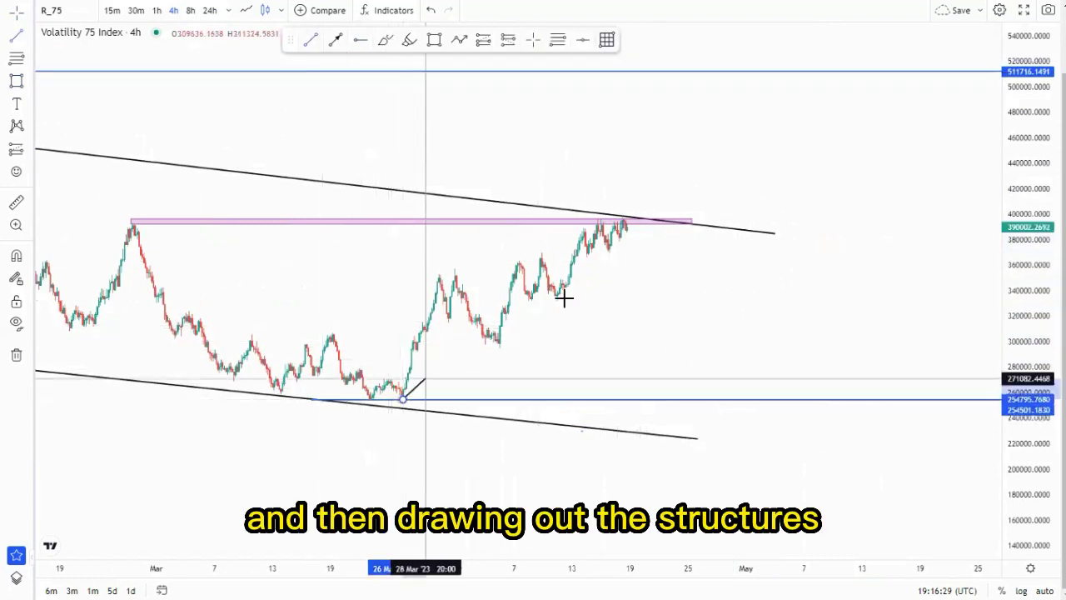
Draw an ascending channel with a lower line from 26 Mar '23 at about 254,795 and an upper line from 18 Mar '23 at about 307,604.
{"action": "left_click", "coordinate": [694, 240]}
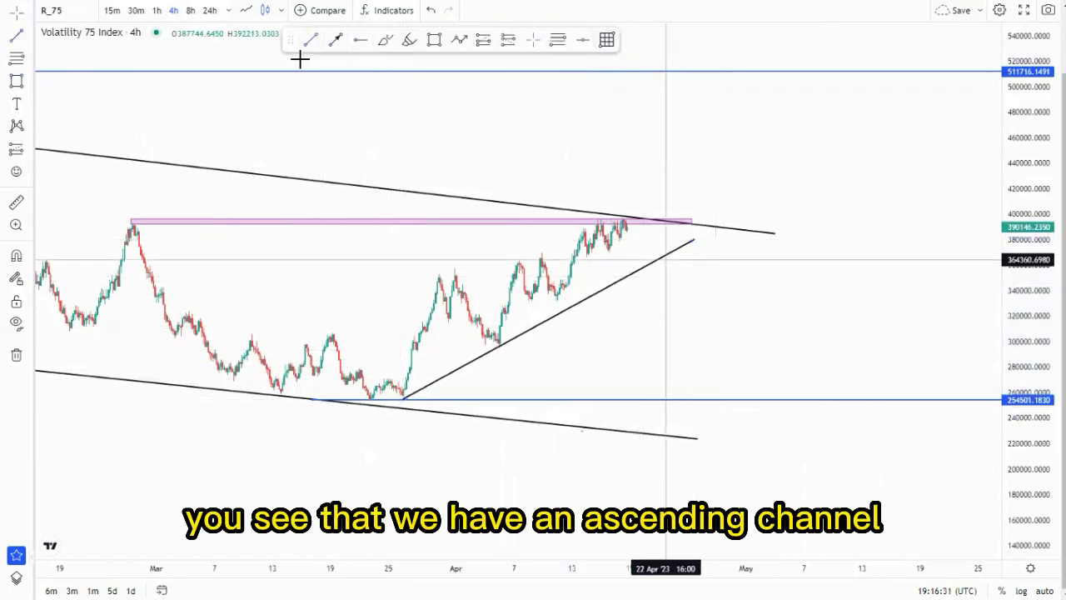
{"action": "left_click", "coordinate": [369, 306]}
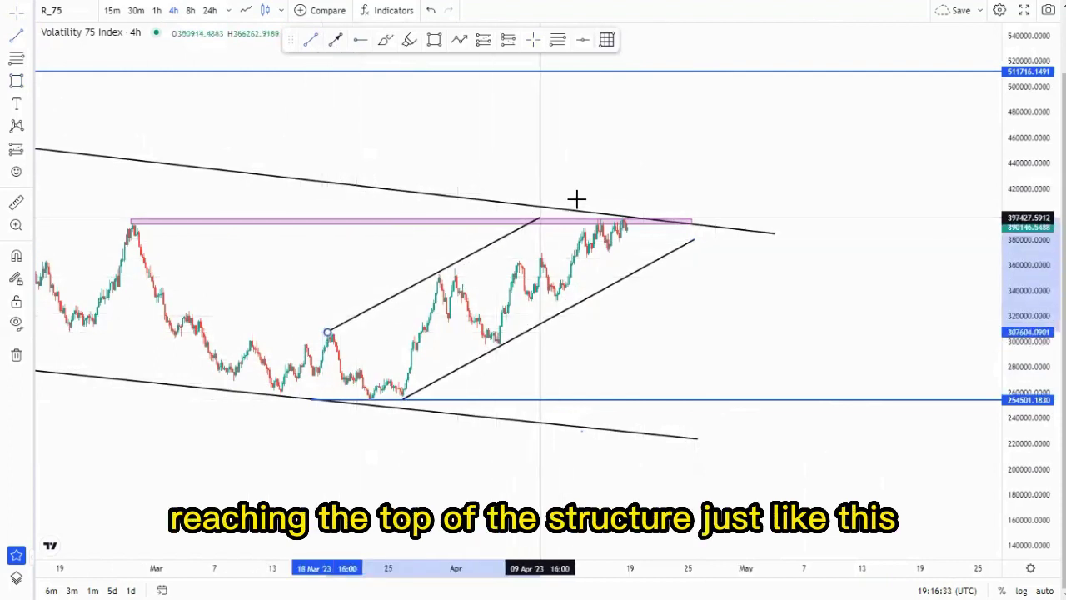
{"action": "left_click", "coordinate": [586, 201]}
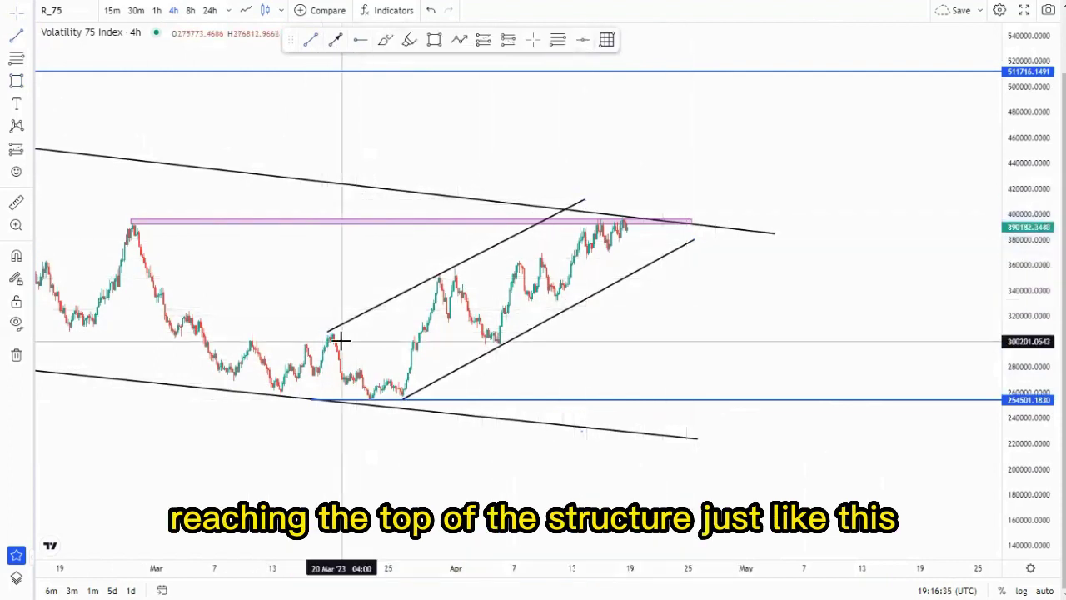
{"action": "left_click", "coordinate": [330, 337]}
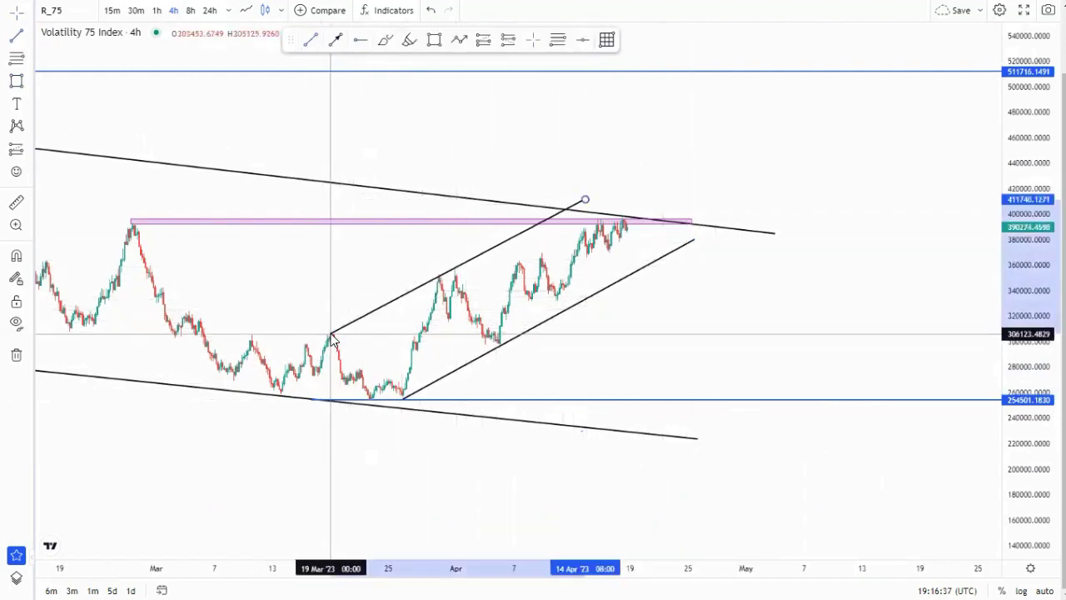
{"action": "mouse_move", "coordinate": [586, 201]}
{"action": "left_mouse_down"}
{"action": "mouse_move", "coordinate": [592, 210]}
{"action": "mouse_move", "coordinate": [595, 200]}
{"action": "left_mouse_up"}
{"action": "left_click", "coordinate": [718, 342]}
Place a short position at about 389,037 on 18 Apr '23, with the stop at about 416,181 and the target at about 308,549.
{"action": "scroll", "coordinate": [714, 358], "scroll_direction": "down", "scroll_amount": 2}
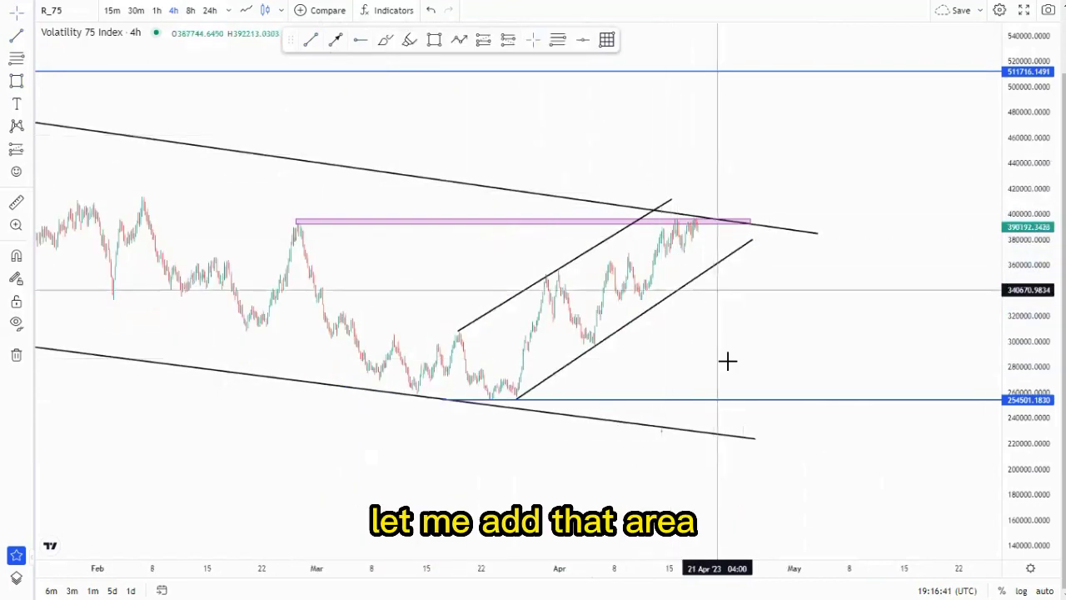
{"action": "scroll", "coordinate": [730, 356], "scroll_direction": "down", "scroll_amount": 4}
{"action": "scroll", "coordinate": [934, 352], "scroll_direction": "down", "scroll_amount": 3}
{"action": "left_click_drag", "start_coordinate": [940, 343], "coordinate": [753, 339]}
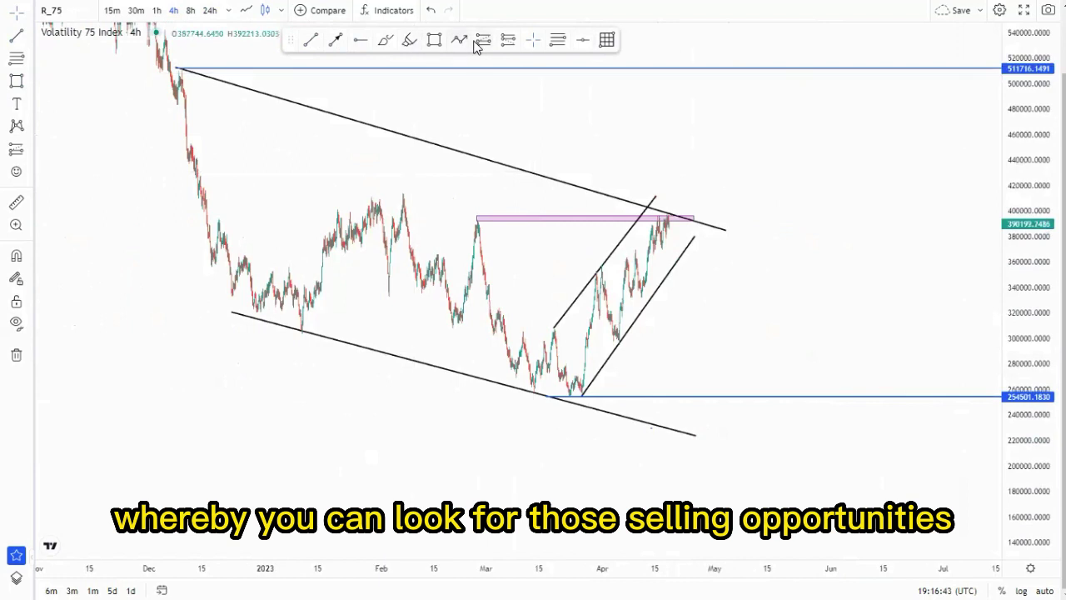
{"action": "left_click", "coordinate": [669, 223]}
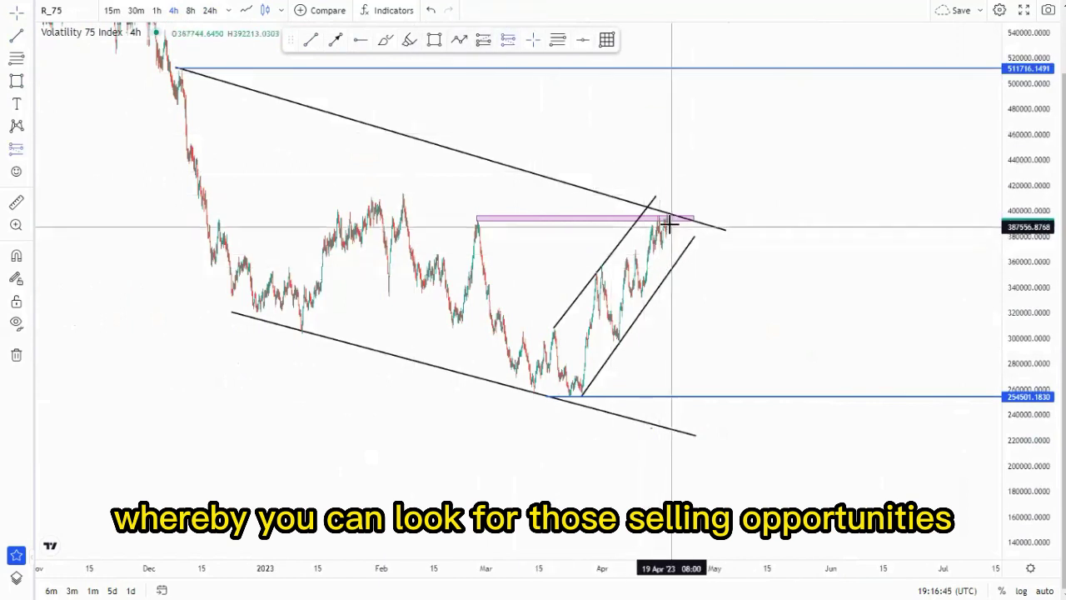
{"action": "left_click_drag", "start_coordinate": [670, 154], "coordinate": [670, 190]}
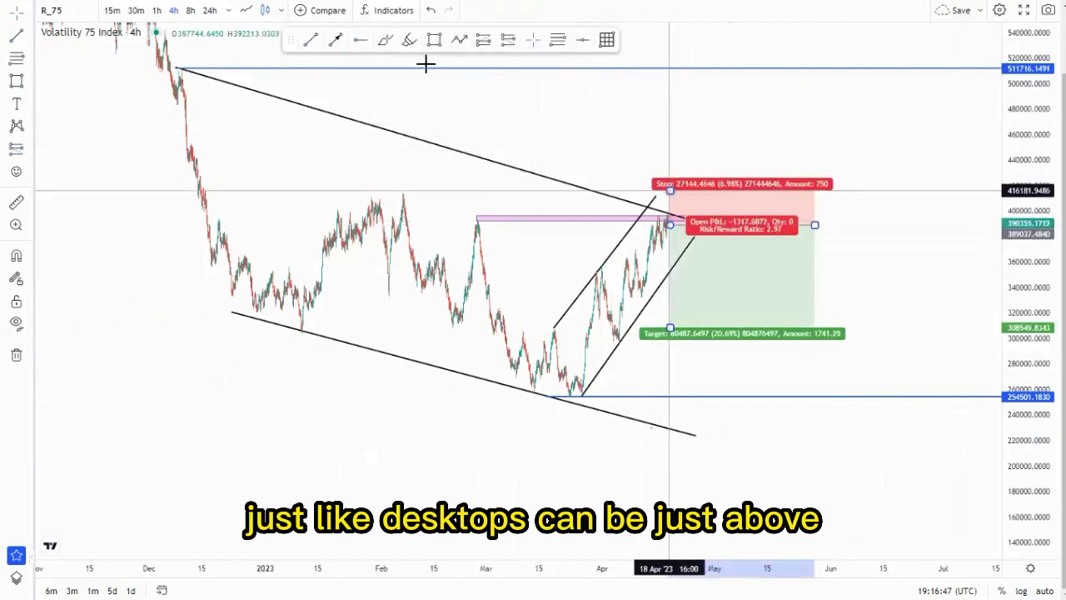
Draw a horizontal ray from the early February 2023 high and adjust its start to 06 Feb '23 16:00.
{"action": "left_click", "coordinate": [407, 189]}
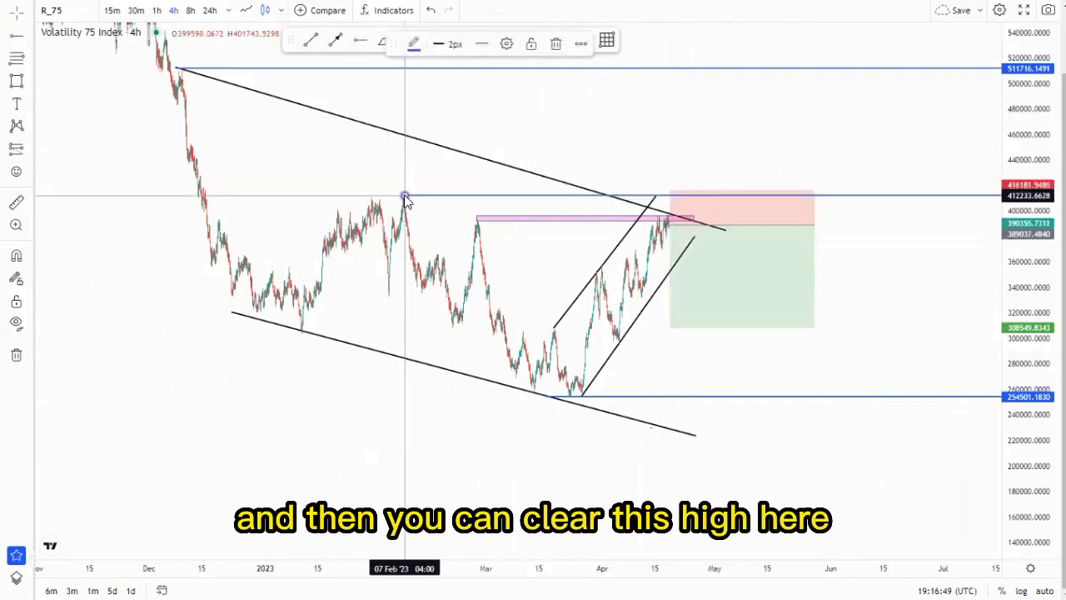
{"action": "left_click_drag", "start_coordinate": [404, 196], "coordinate": [400, 194]}
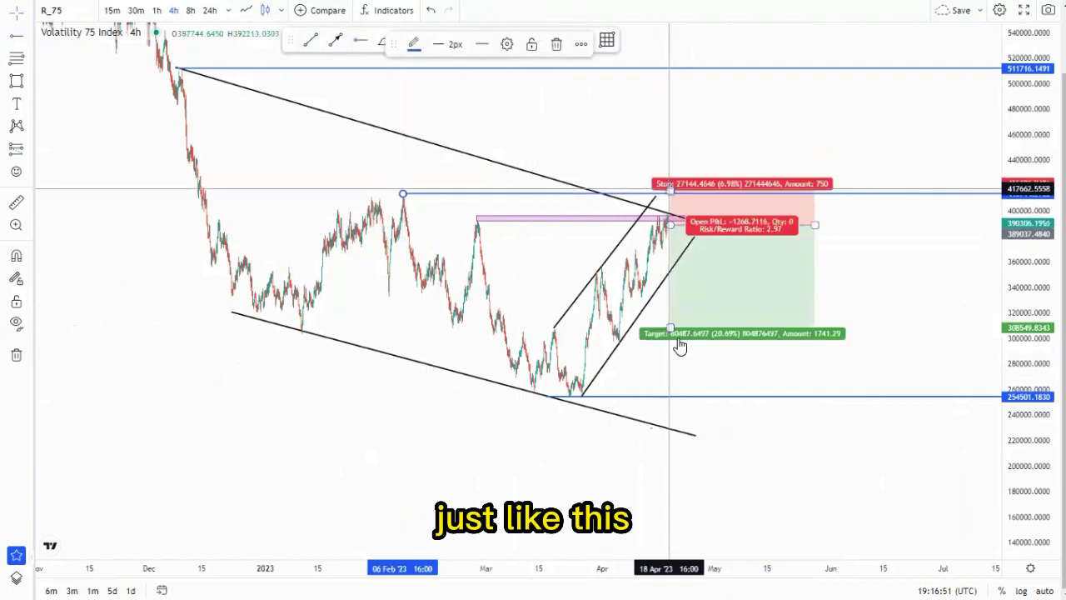
Lower the short position's target to about 230,119, near the lower trend line.
{"action": "left_click_drag", "start_coordinate": [669, 328], "coordinate": [671, 423]}
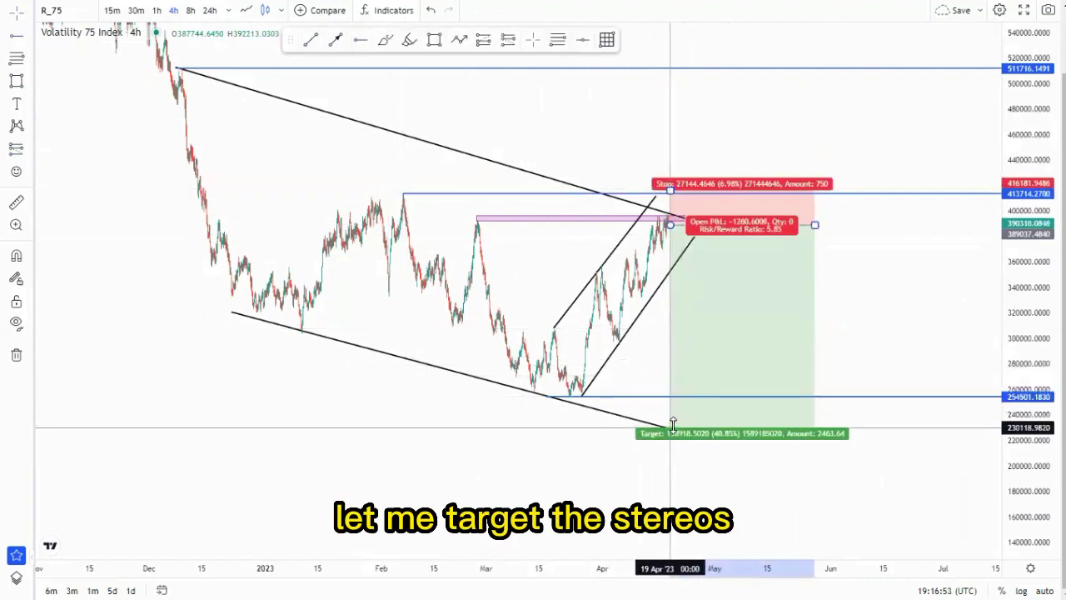
{"action": "left_click_drag", "start_coordinate": [655, 352], "coordinate": [587, 376]}
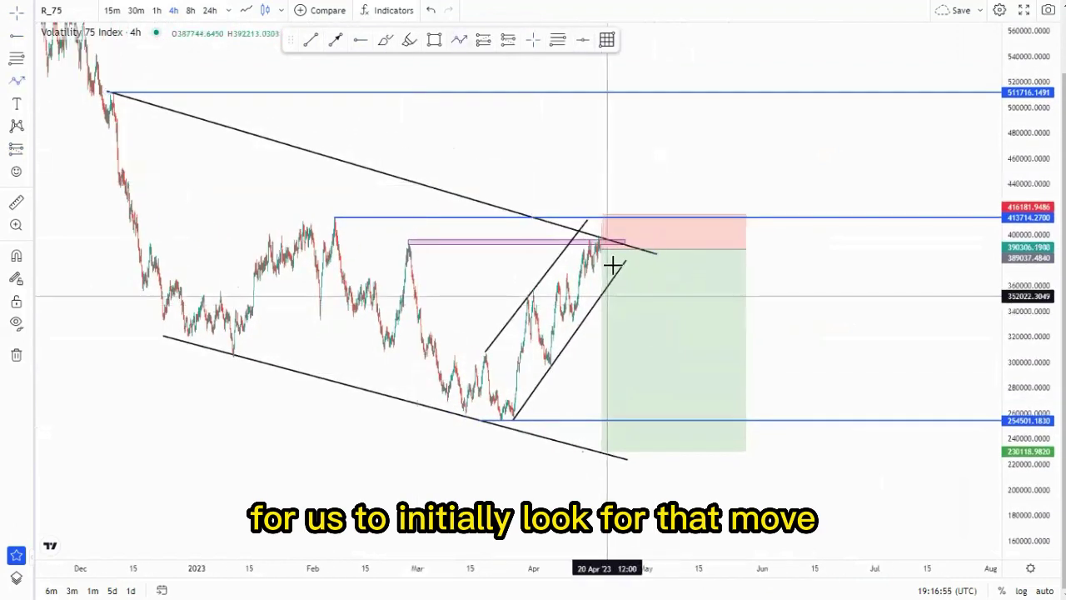
Draw a zigzag projection path from the short entry down to the lower trend line, ending around early May '23.
{"action": "left_click", "coordinate": [610, 293]}
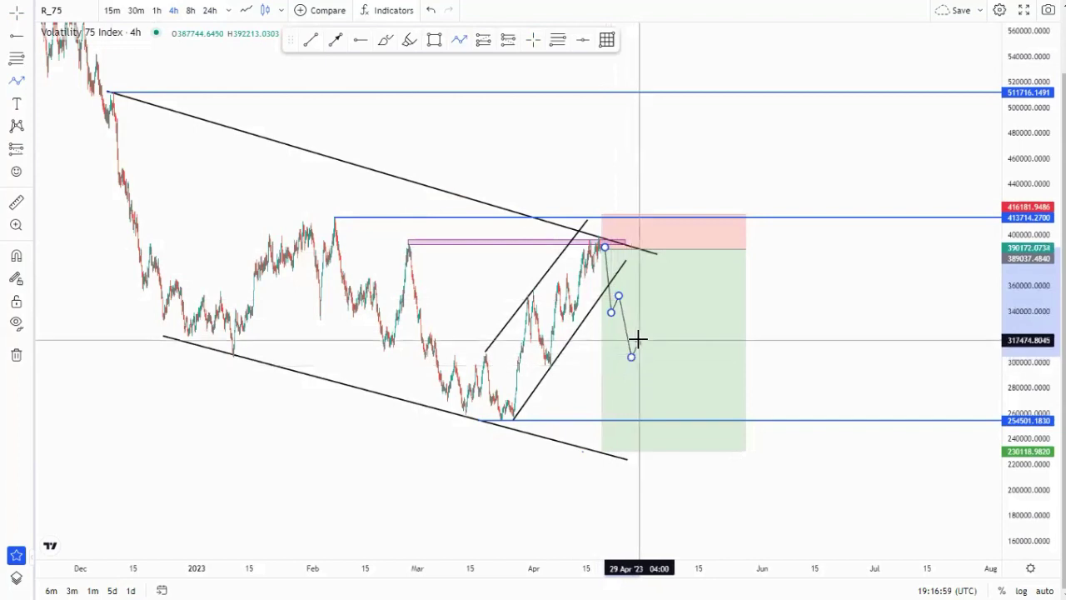
{"action": "left_click", "coordinate": [638, 340]}
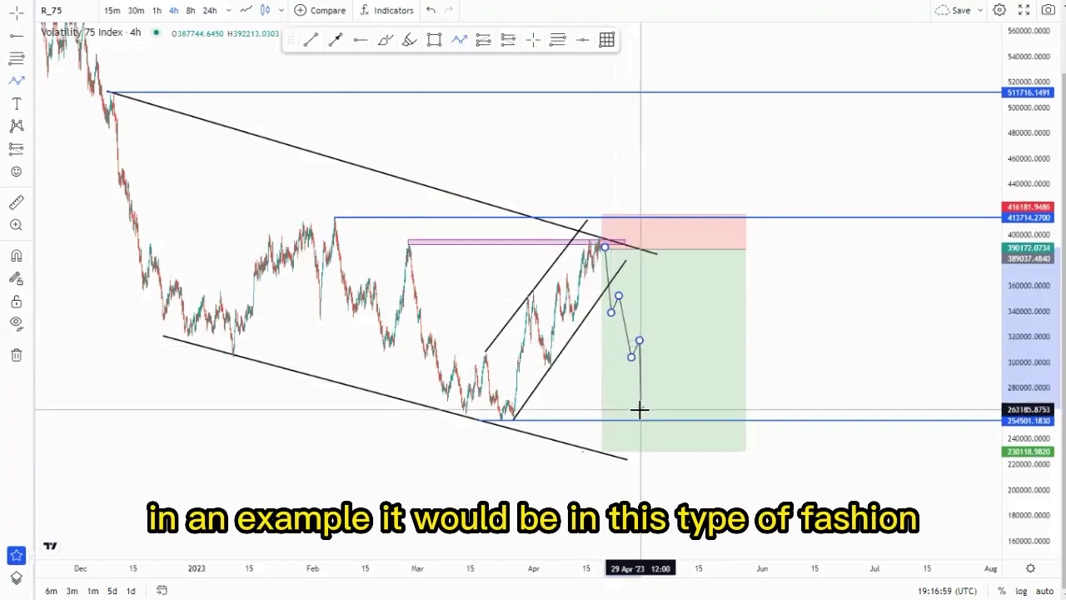
{"action": "double_click", "coordinate": [656, 450]}
{"action": "left_click_drag", "start_coordinate": [472, 447], "coordinate": [429, 399]}
{"action": "left_click_drag", "start_coordinate": [586, 412], "coordinate": [617, 417]}
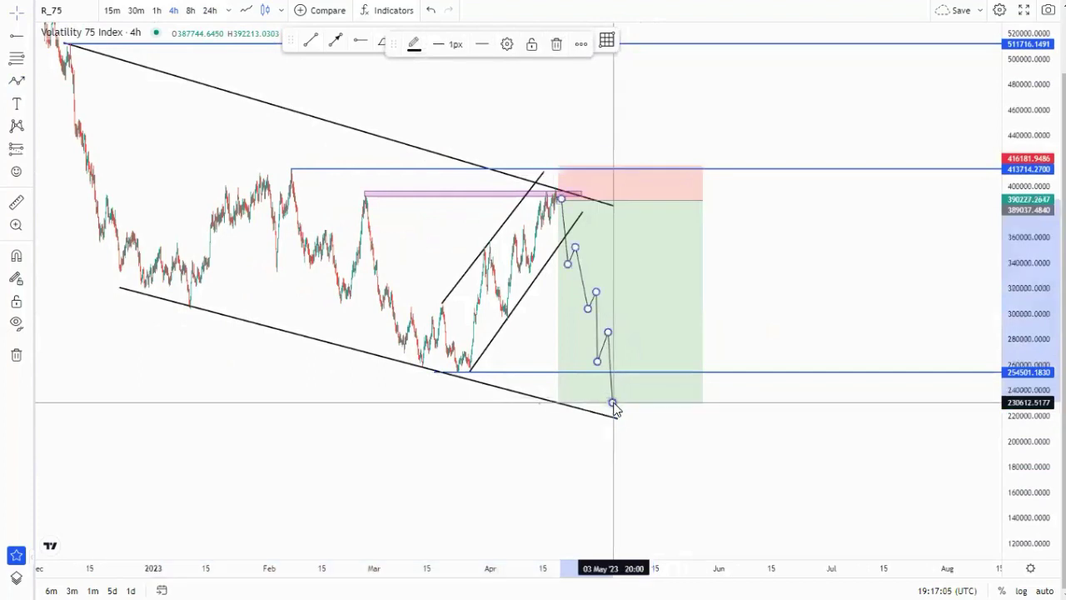
{"action": "left_click", "coordinate": [618, 421]}
{"action": "left_click", "coordinate": [651, 413]}
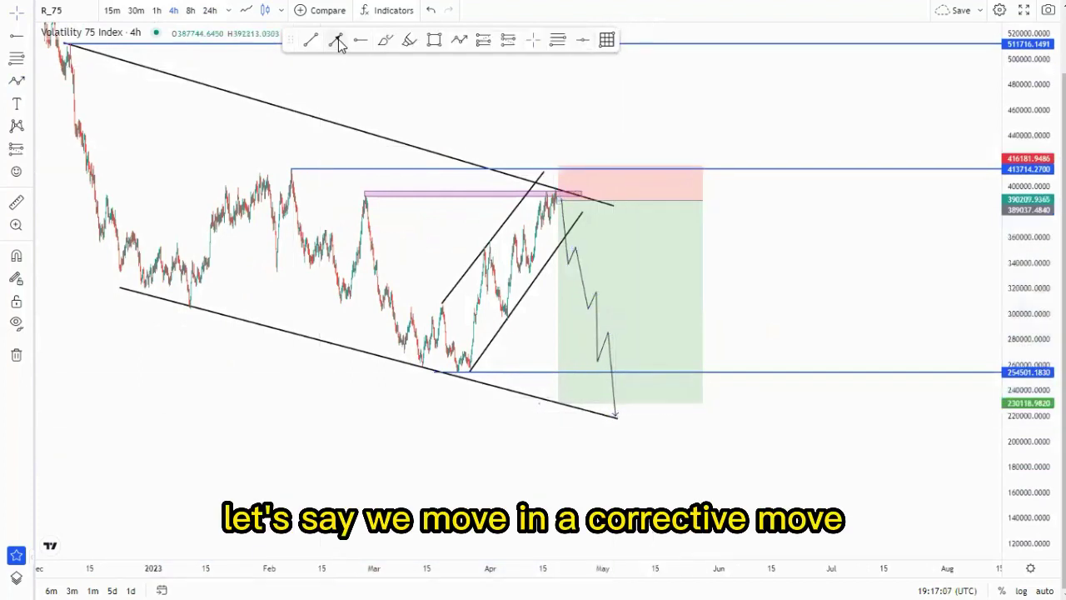
Draw an upward arrow from about 219,755 on 06 May '23 to just below the 511,716 level.
{"action": "left_click", "coordinate": [623, 416]}
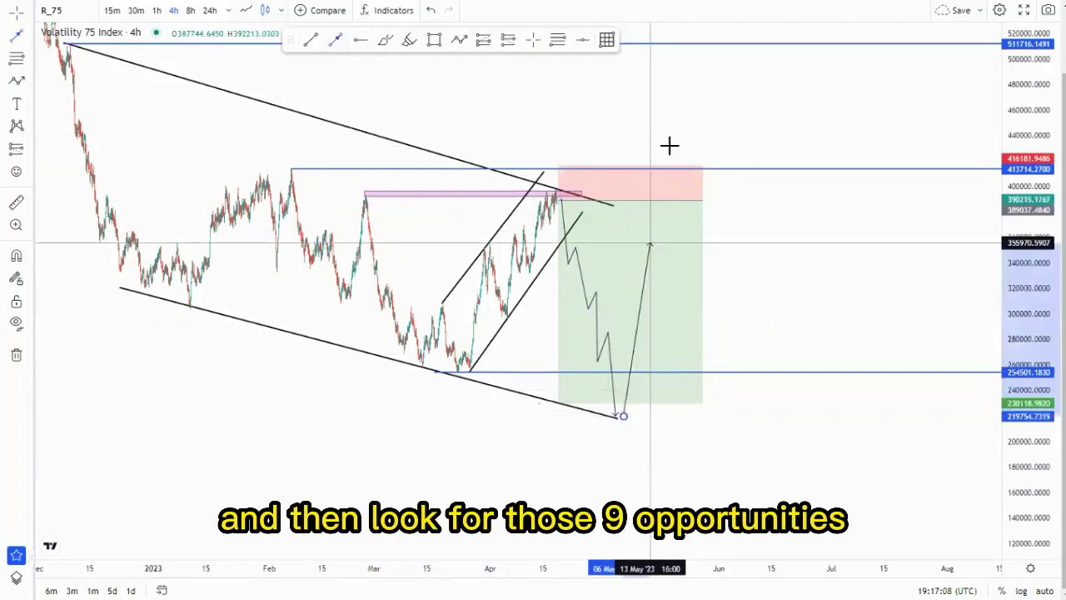
{"action": "left_click", "coordinate": [687, 58]}
Switch the chart to the 1-hour timeframe and delete the zigzag projection path and the upward arrow.
{"action": "scroll", "coordinate": [407, 388], "scroll_direction": "down", "scroll_amount": 5}
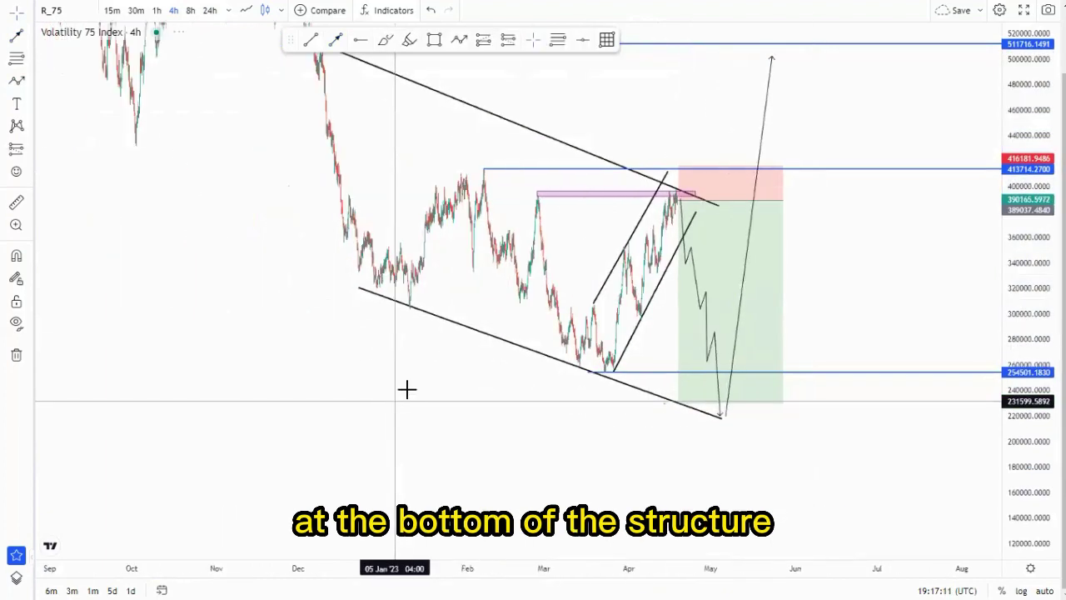
{"action": "left_click_drag", "start_coordinate": [1010, 133], "coordinate": [1014, 248]}
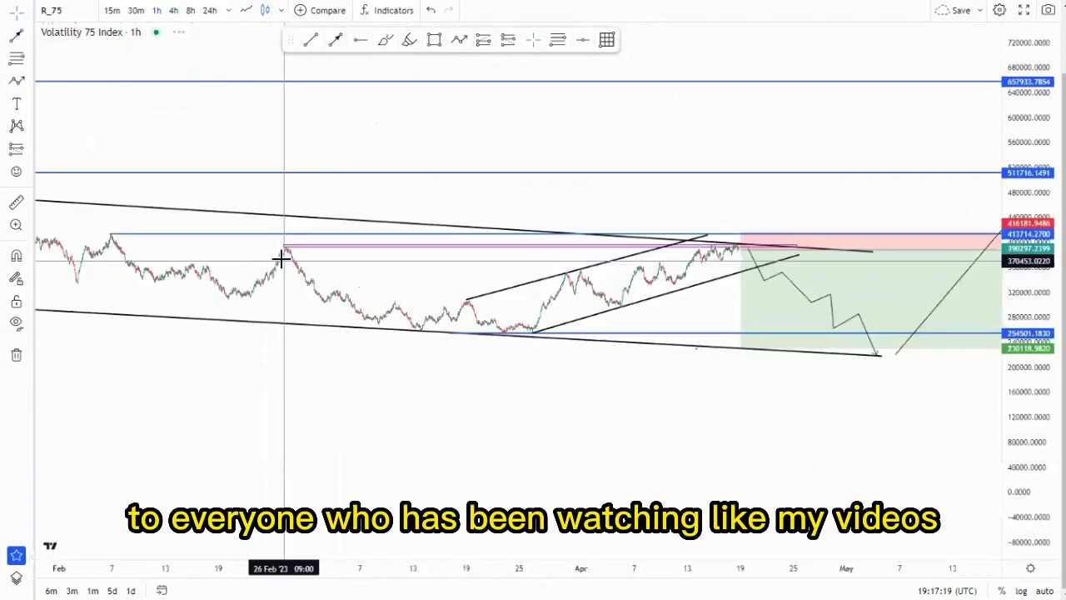
{"action": "left_click", "coordinate": [878, 357]}
{"action": "left_click", "coordinate": [557, 41]}
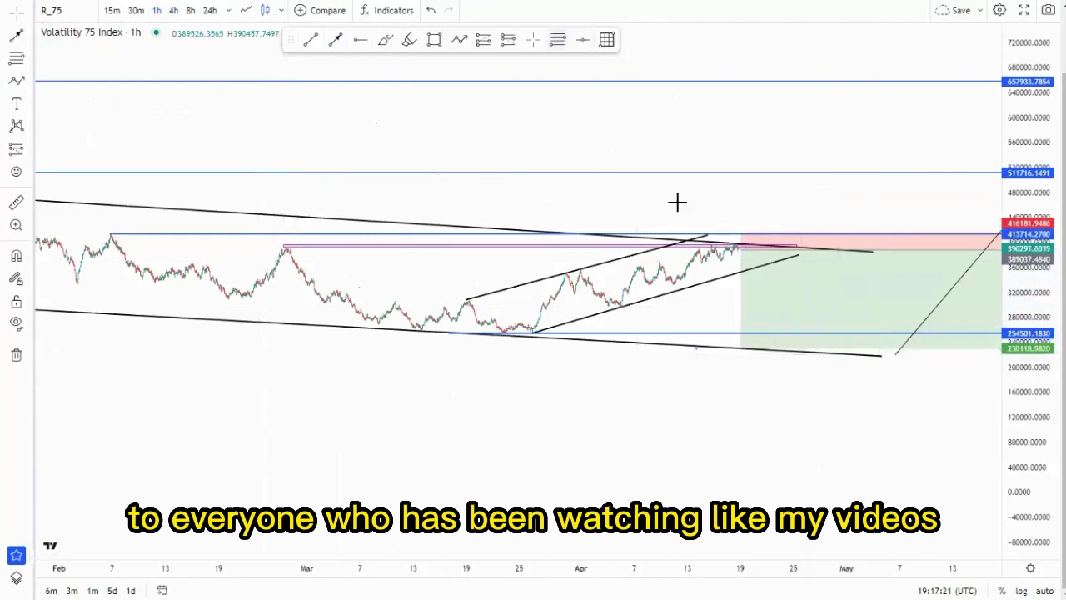
{"action": "left_click_drag", "start_coordinate": [772, 463], "coordinate": [612, 450]}
{"action": "left_click", "coordinate": [877, 172]}
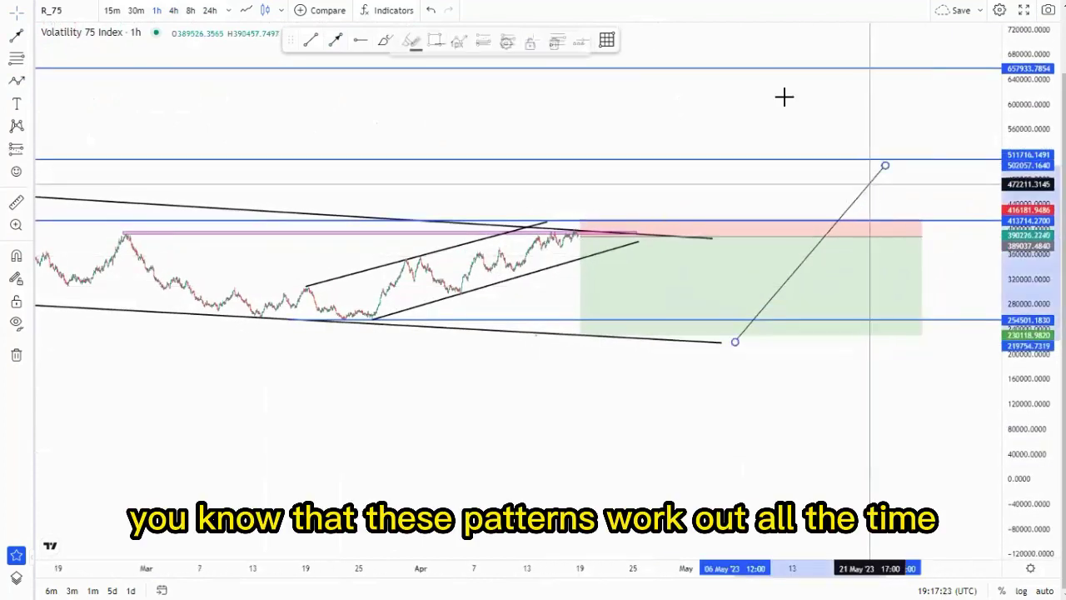
{"action": "left_click", "coordinate": [570, 43]}
Adjust the ascending channel's upper line to start on 19 Mar '23 at about 305,771 and lower its far end slightly.
{"action": "left_click_drag", "start_coordinate": [1034, 501], "coordinate": [1029, 308]}
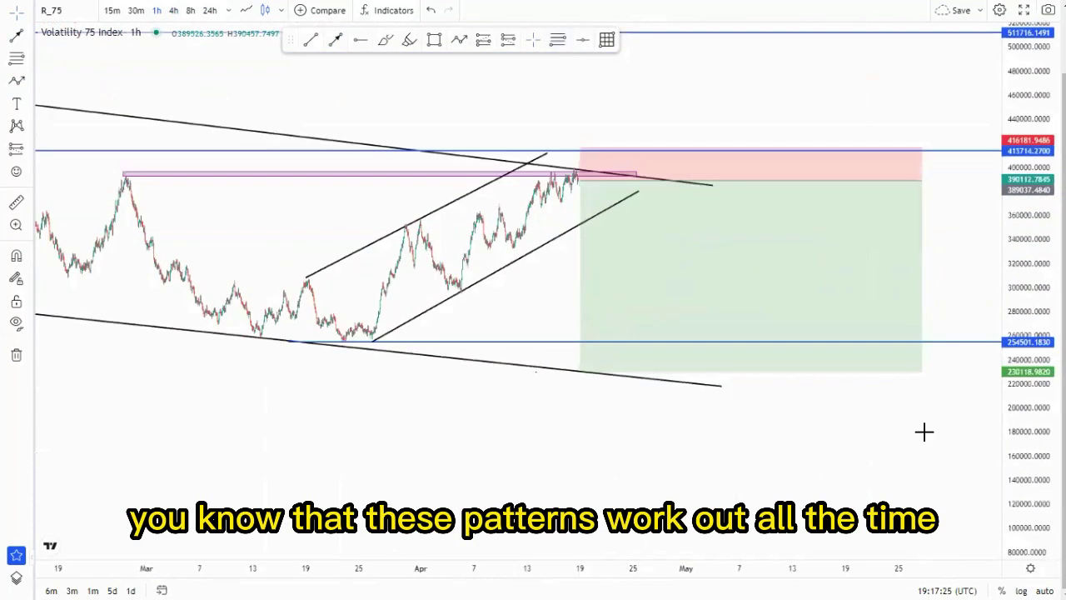
{"action": "scroll", "coordinate": [922, 442], "scroll_direction": "down", "scroll_amount": 2}
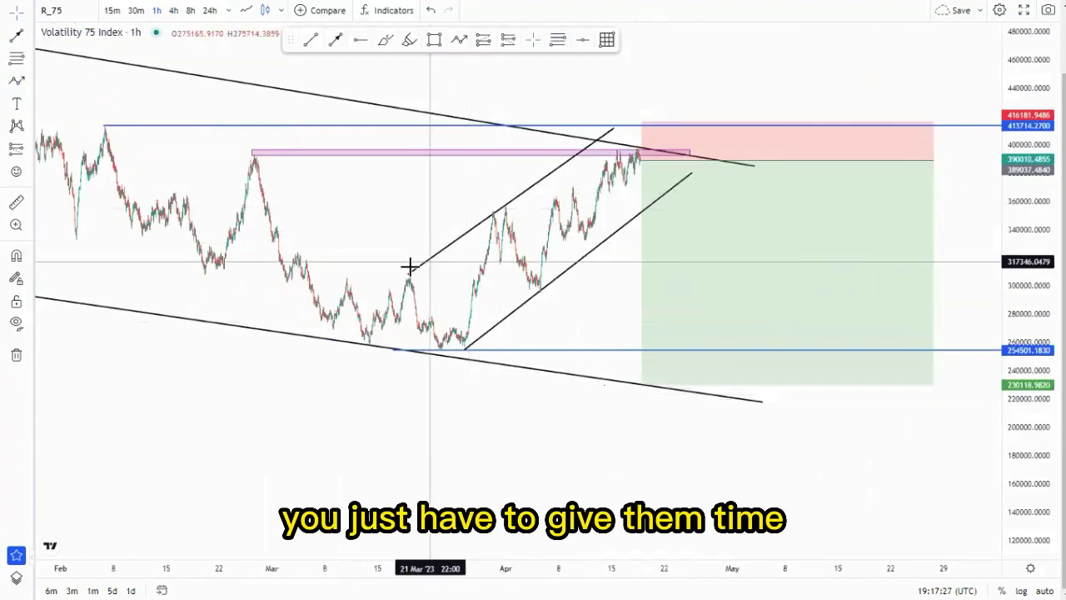
{"action": "left_click_drag", "start_coordinate": [408, 275], "coordinate": [408, 279]}
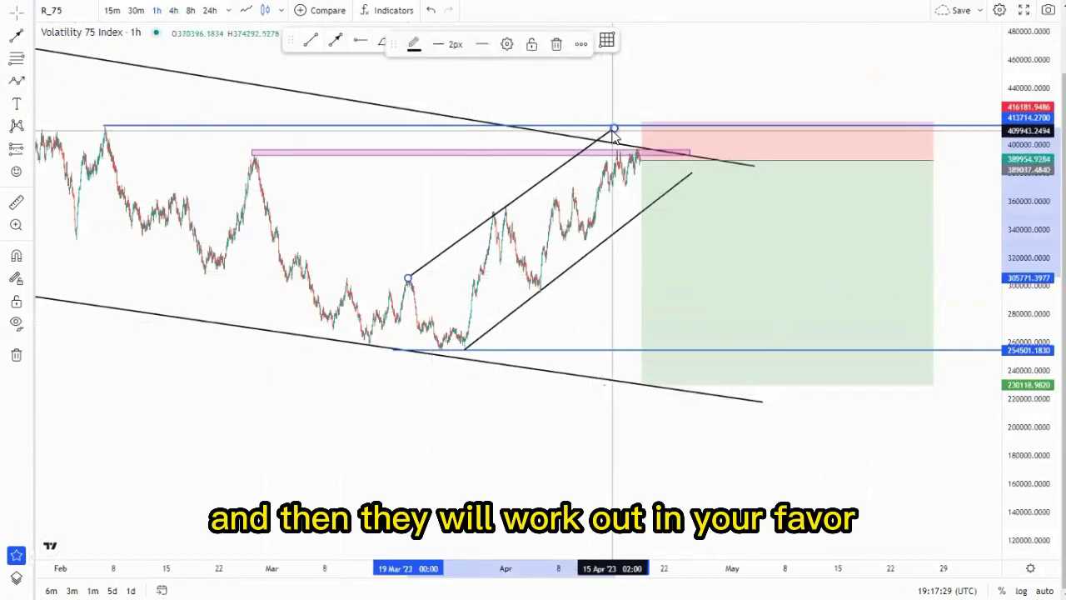
{"action": "left_click_drag", "start_coordinate": [614, 128], "coordinate": [597, 133]}
{"action": "left_click", "coordinate": [593, 307]}
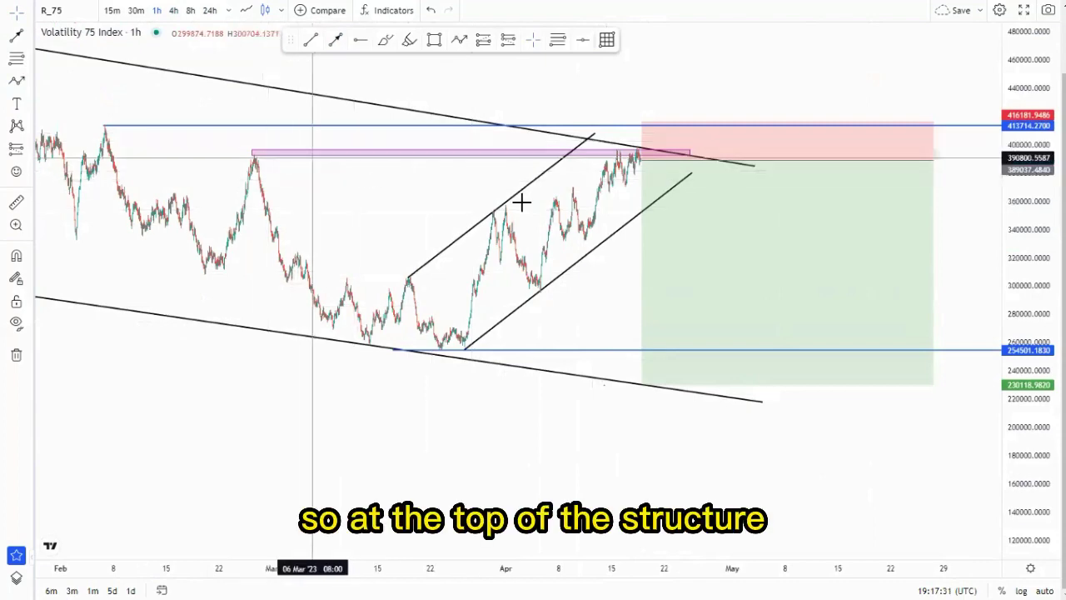
Delete the short position from the chart.
{"action": "left_click", "coordinate": [743, 279]}
{"action": "left_click", "coordinate": [538, 43]}
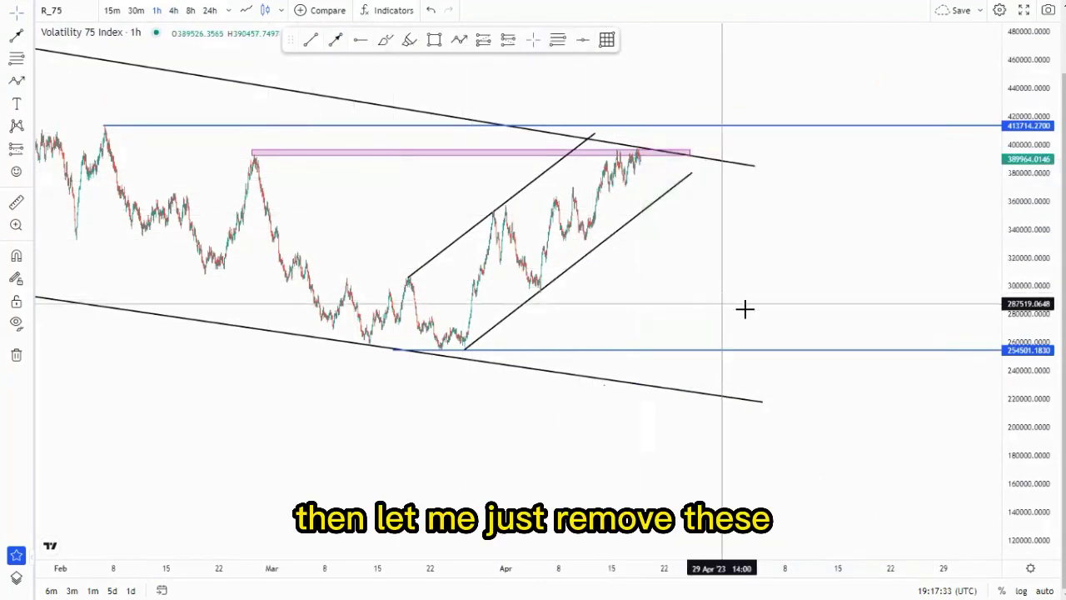
Draw a rising trend line under the April lows from 11 Apr '23 10:00 at about 331,704 to 19 Apr '23 09:00 at about 388,271.
{"action": "left_click_drag", "start_coordinate": [649, 364], "coordinate": [879, 391]}
{"action": "scroll", "coordinate": [878, 391], "scroll_direction": "up", "scroll_amount": 5}
{"action": "scroll", "coordinate": [879, 391], "scroll_direction": "up", "scroll_amount": 5}
{"action": "left_click_drag", "start_coordinate": [1036, 502], "coordinate": [1035, 309]}
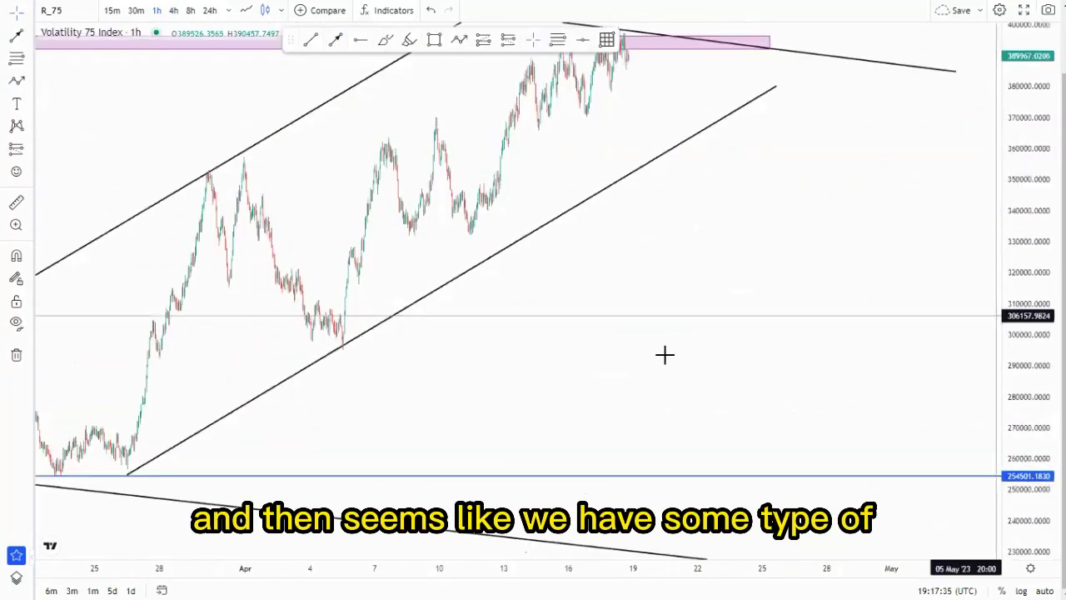
{"action": "left_click_drag", "start_coordinate": [664, 355], "coordinate": [880, 485]}
{"action": "scroll", "coordinate": [880, 485], "scroll_direction": "up", "scroll_amount": 3}
{"action": "scroll", "coordinate": [879, 474], "scroll_direction": "up", "scroll_amount": 5}
{"action": "mouse_move", "coordinate": [820, 395]}
{"action": "left_mouse_down"}
{"action": "mouse_move", "coordinate": [547, 445]}
{"action": "mouse_move", "coordinate": [559, 372]}
{"action": "left_mouse_up"}
{"action": "left_click", "coordinate": [246, 340]}
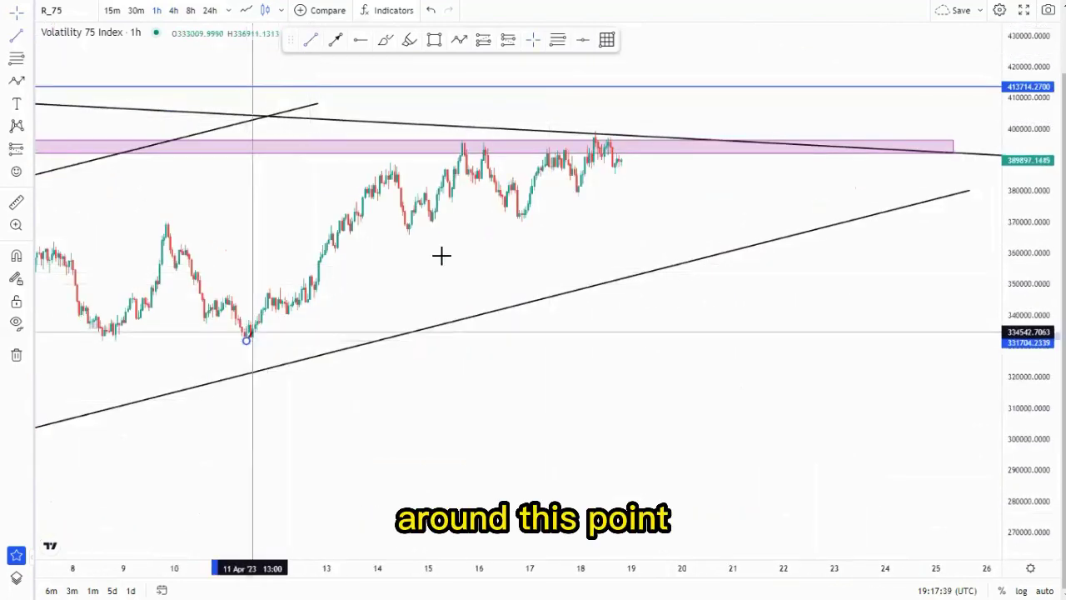
{"action": "left_click", "coordinate": [650, 166]}
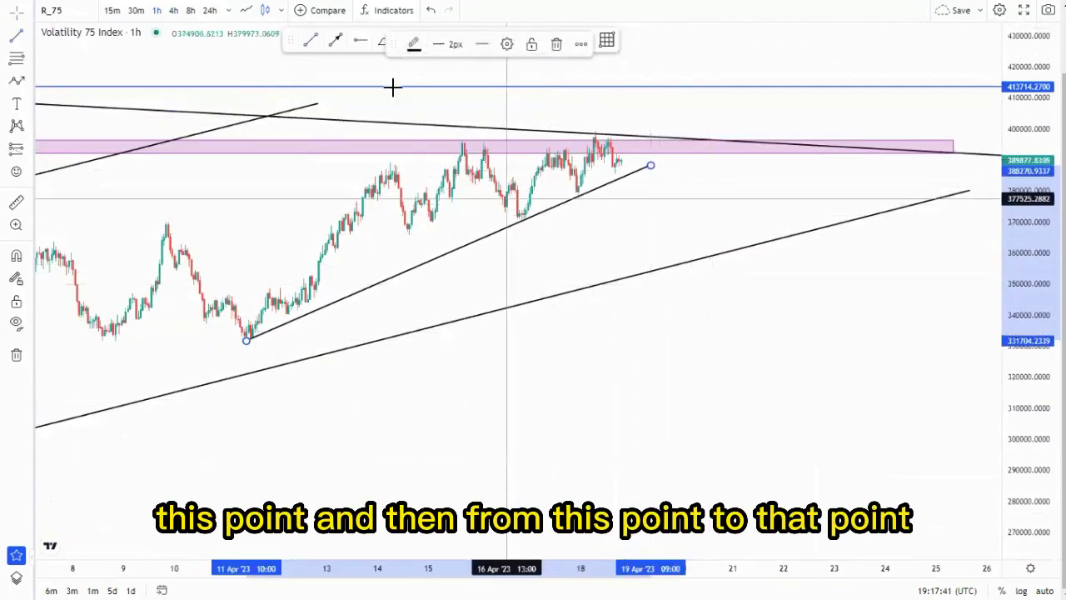
Draw the upper line of a smaller rising channel from 10 Apr '23 00:00 at about 363,941 past the mid-April highs.
{"action": "left_click", "coordinate": [197, 237]}
{"action": "left_click", "coordinate": [171, 239]}
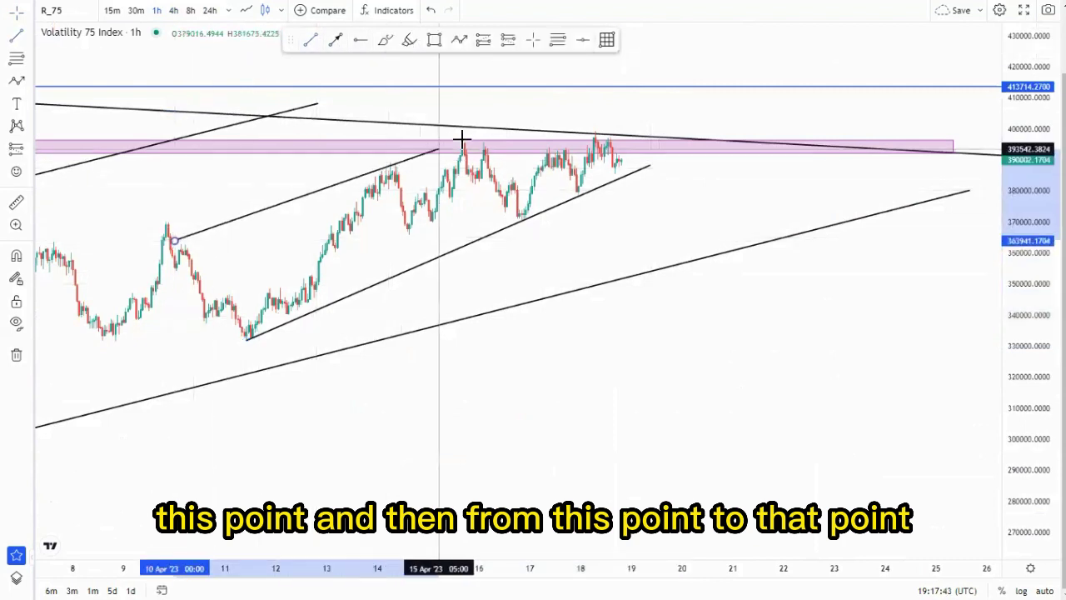
{"action": "left_click", "coordinate": [550, 105]}
Adjust the smaller channel's upper line to start on 10 Apr '23 03:00 at about 362,522 and end on 18 Apr '23 00:00 at about 413,006.
{"action": "left_click", "coordinate": [208, 239]}
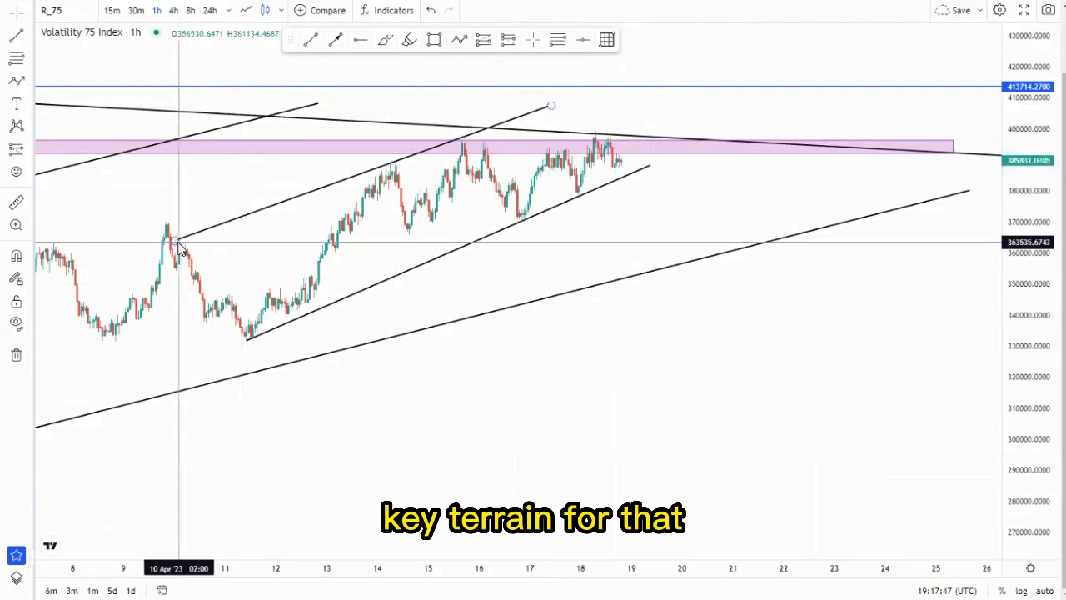
{"action": "left_click_drag", "start_coordinate": [178, 242], "coordinate": [182, 245]}
{"action": "left_click_drag", "start_coordinate": [603, 222], "coordinate": [611, 294]}
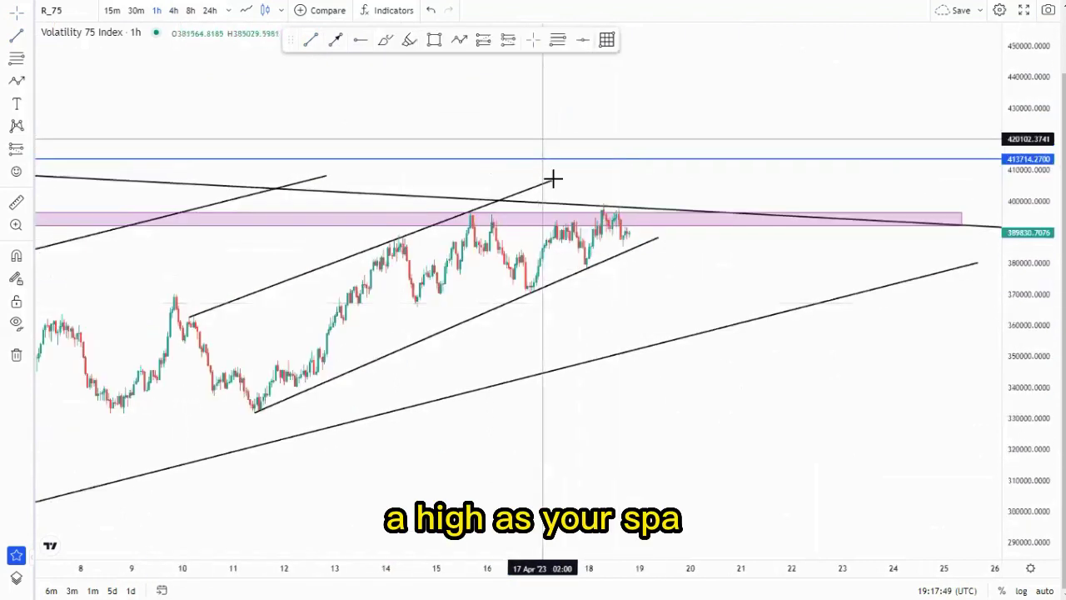
{"action": "left_click", "coordinate": [563, 172]}
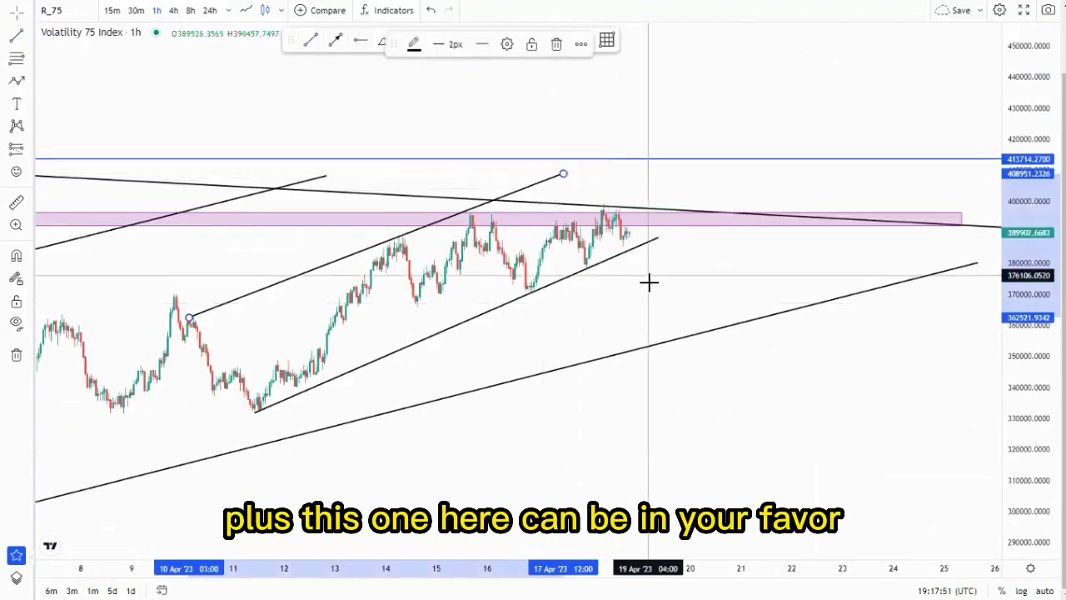
{"action": "left_click_drag", "start_coordinate": [563, 173], "coordinate": [588, 166]}
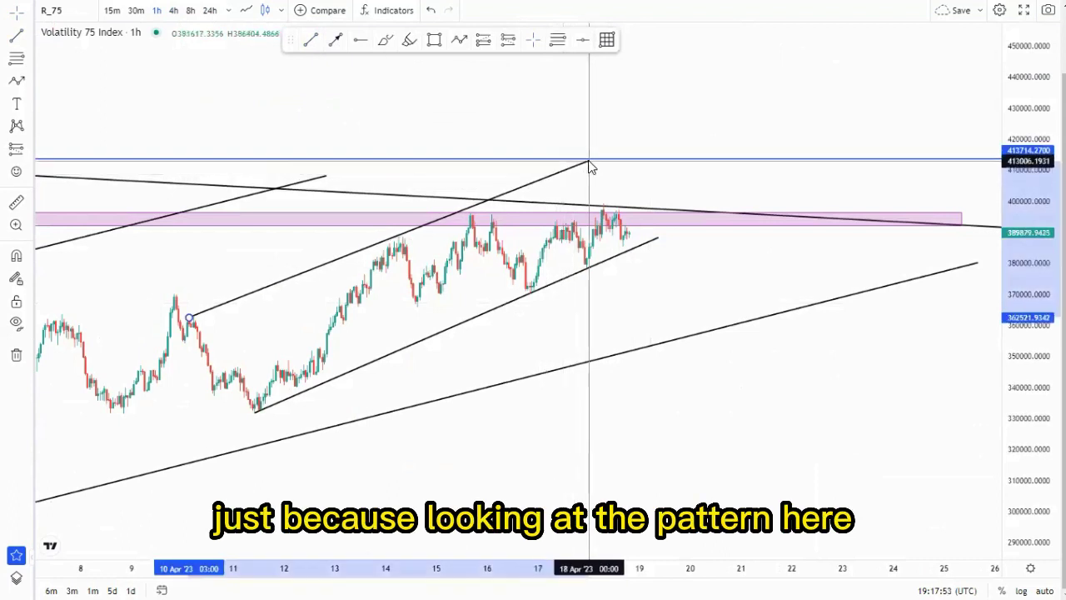
Brush circles at the upper line's touch points, a small flag around 16 Apr and a projected fall below both channels.
{"action": "left_click", "coordinate": [369, 58]}
{"action": "mouse_move", "coordinate": [207, 324]}
{"action": "left_mouse_down"}
{"action": "mouse_move", "coordinate": [175, 305]}
{"action": "mouse_move", "coordinate": [195, 302]}
{"action": "left_mouse_up"}
{"action": "left_click_drag", "start_coordinate": [389, 222], "coordinate": [516, 284]}
{"action": "mouse_move", "coordinate": [571, 173]}
{"action": "left_mouse_down"}
{"action": "mouse_move", "coordinate": [580, 150]}
{"action": "mouse_move", "coordinate": [655, 350]}
{"action": "mouse_move", "coordinate": [739, 466]}
{"action": "left_mouse_up"}
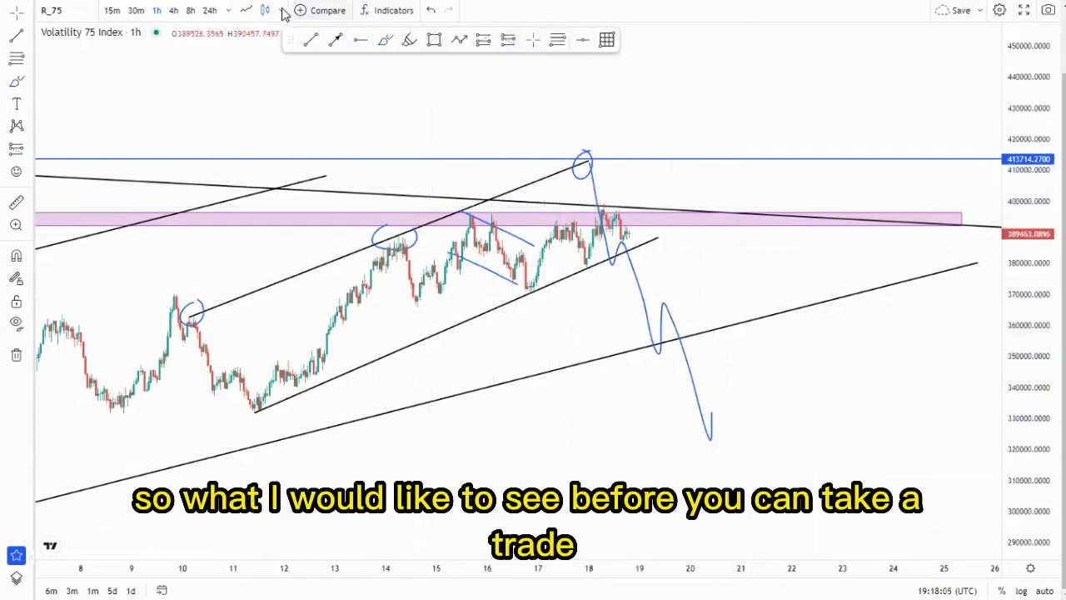
Undo all the freehand brush strokes.
{"action": "left_click", "coordinate": [427, 11]}
{"action": "left_click", "coordinate": [427, 11]}
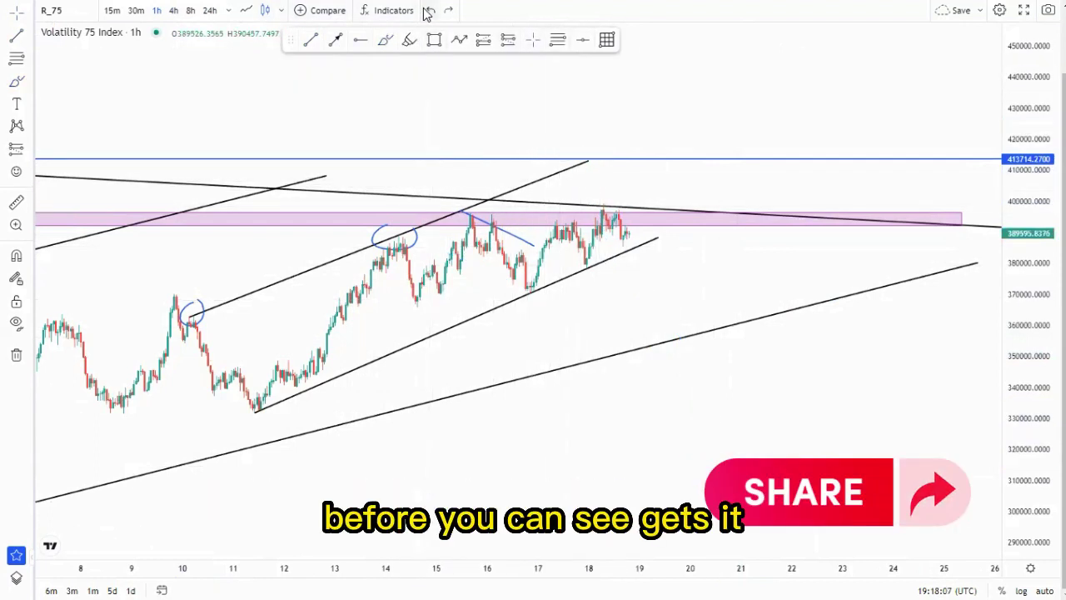
{"action": "left_click", "coordinate": [427, 11]}
{"action": "left_click", "coordinate": [427, 10]}
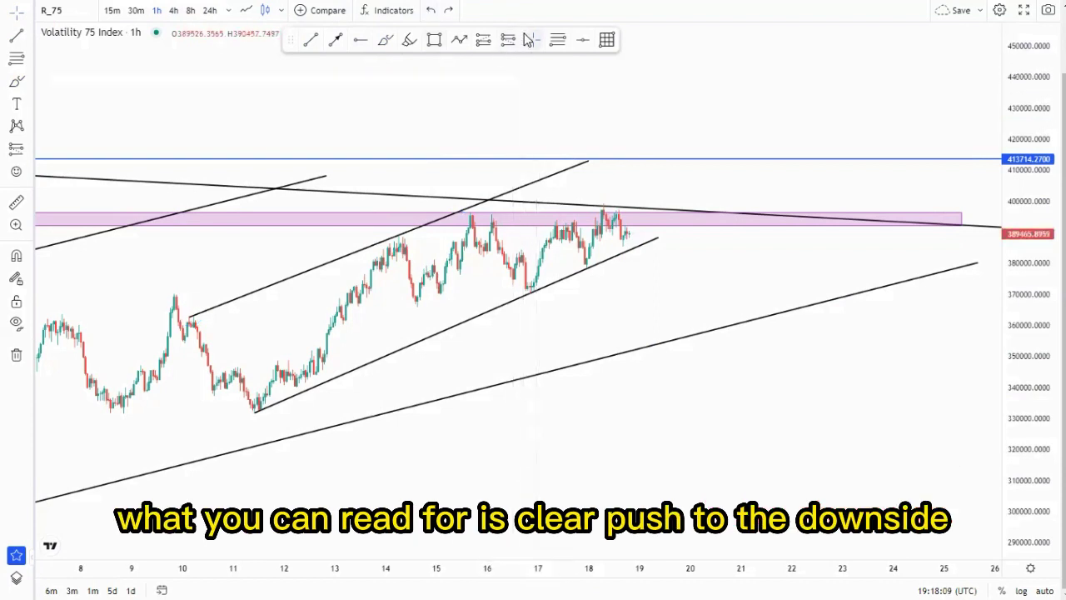
Draw a path from 18 Apr '23 19:00 at about 391,312 dropping below the small channel into a tight zigzag consolidation.
{"action": "left_click", "coordinate": [458, 42]}
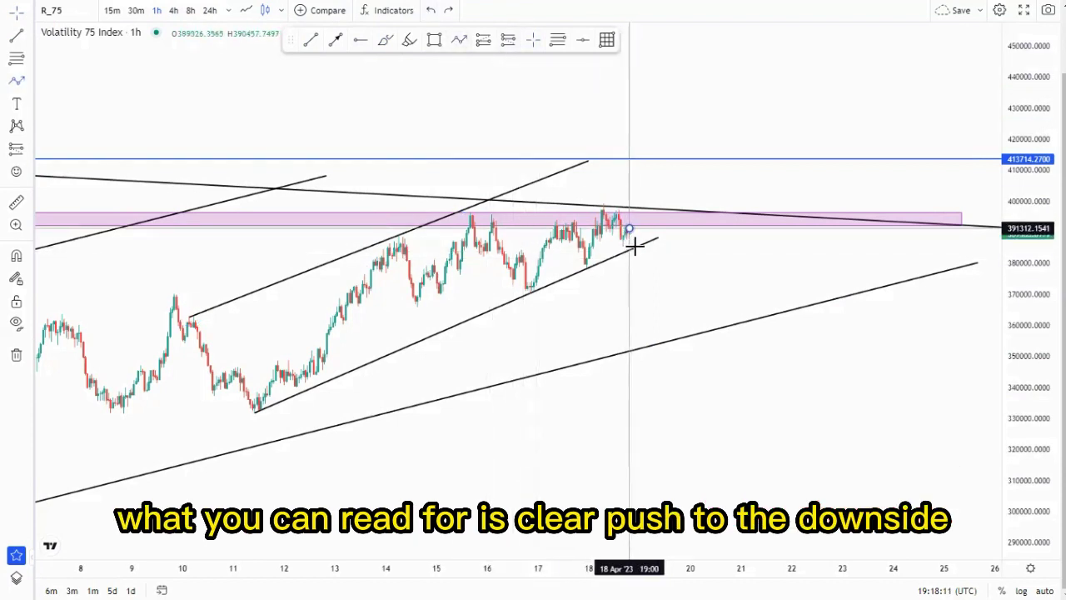
{"action": "left_click", "coordinate": [640, 276]}
{"action": "left_click", "coordinate": [647, 262]}
{"action": "left_click", "coordinate": [648, 278]}
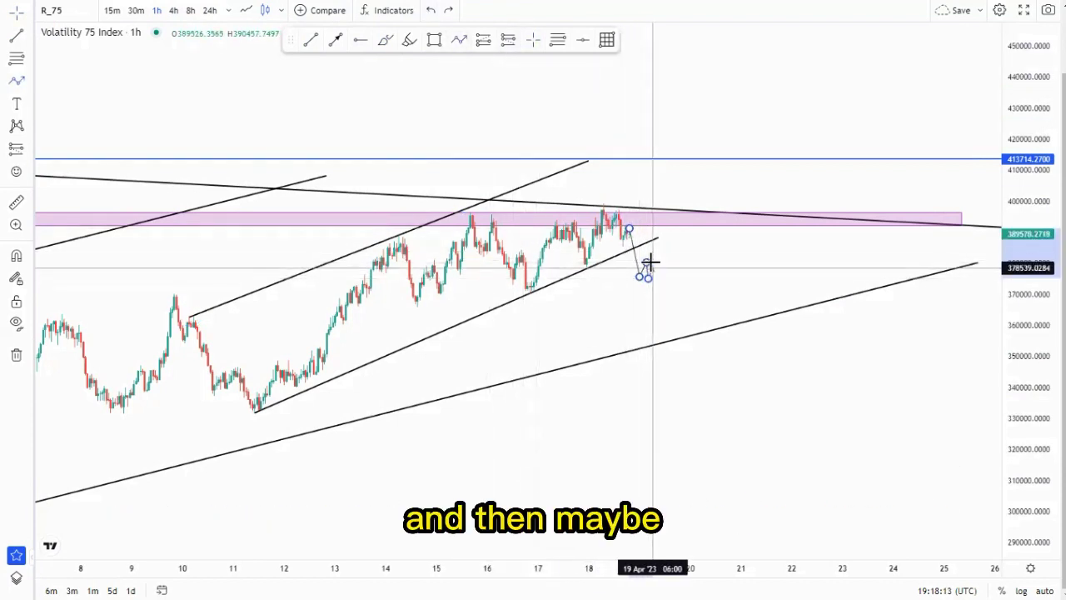
{"action": "left_click", "coordinate": [650, 263]}
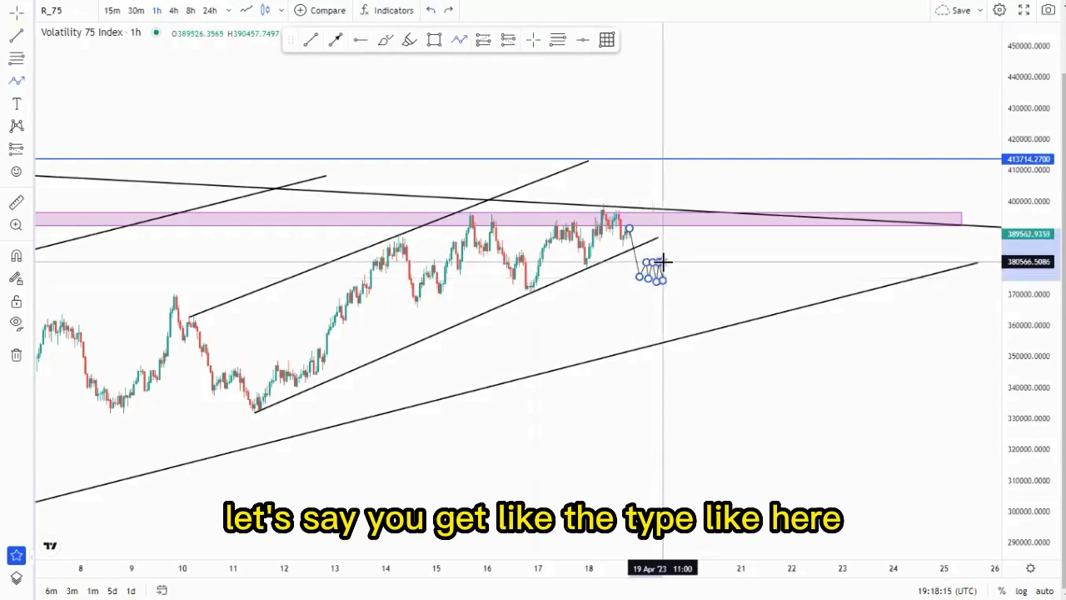
{"action": "double_click", "coordinate": [663, 262]}
Draw a rectangle zone at the 14 Apr high from 14 Apr '23 02:00 past 19 Apr '23, with its lower edge at about 385,432.
{"action": "left_click_drag", "start_coordinate": [698, 375], "coordinate": [609, 344]}
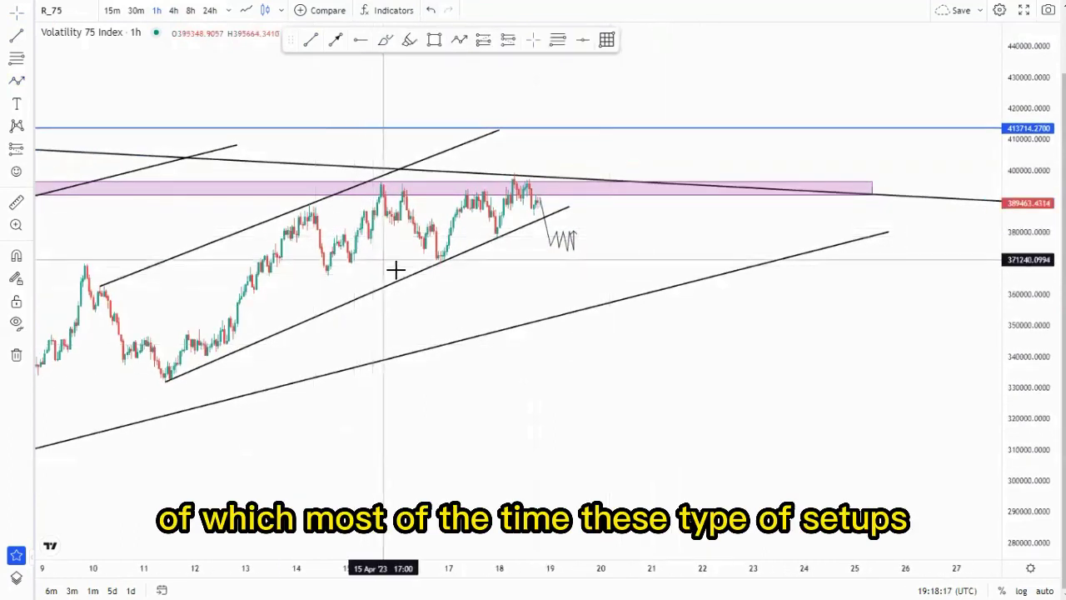
{"action": "left_click", "coordinate": [433, 42]}
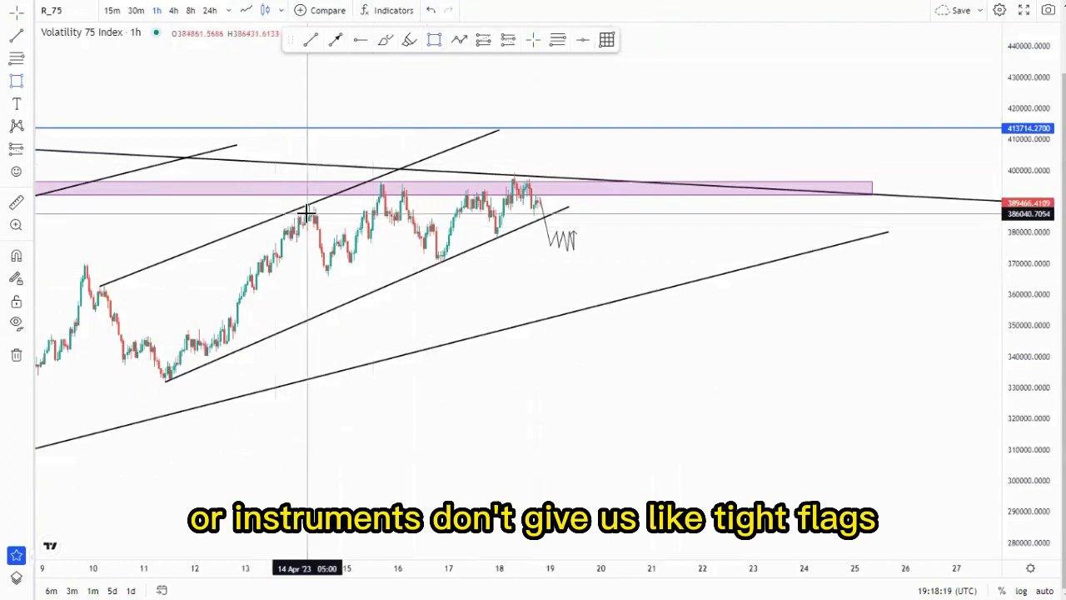
{"action": "left_click", "coordinate": [593, 224]}
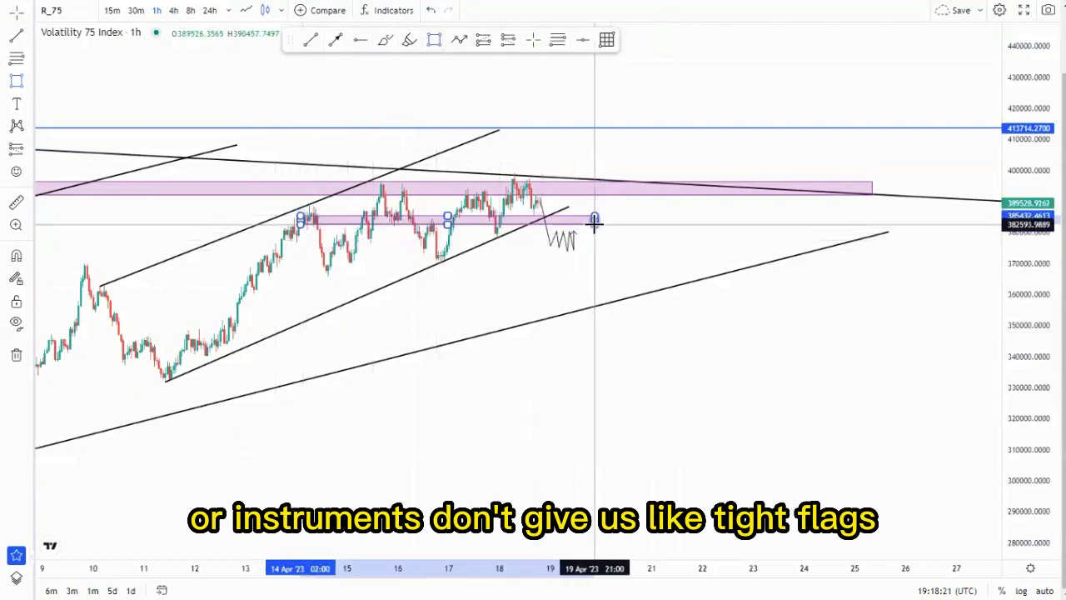
{"action": "left_click_drag", "start_coordinate": [594, 221], "coordinate": [603, 206]}
{"action": "left_click", "coordinate": [619, 283]}
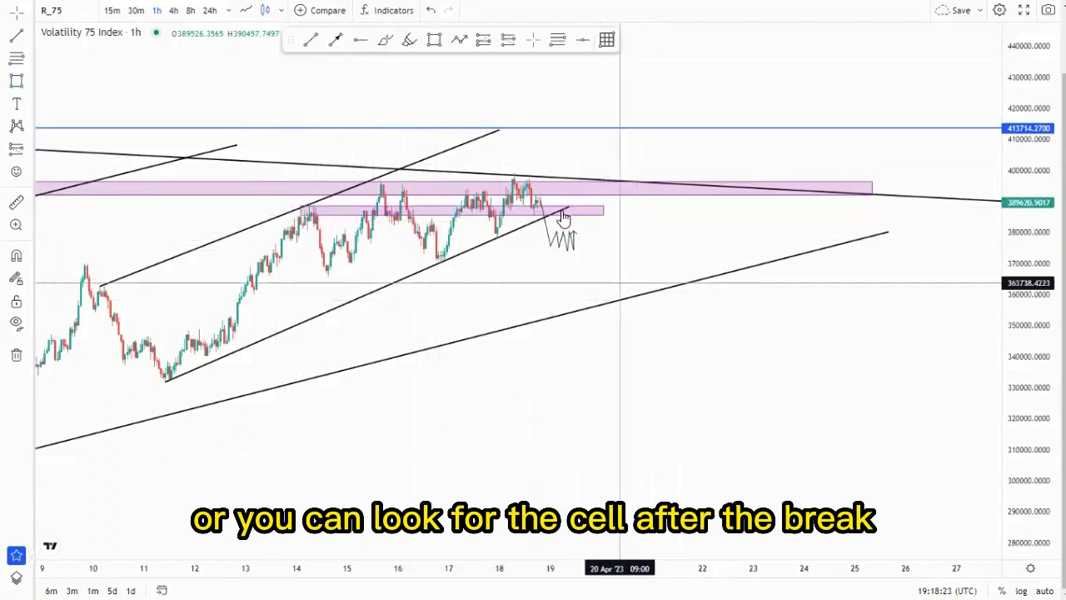
Extend the zigzag path's last point upward into the new rectangle zone as a retest.
{"action": "left_click_drag", "start_coordinate": [574, 231], "coordinate": [580, 212]}
{"action": "scroll", "coordinate": [605, 378], "scroll_direction": "down", "scroll_amount": 6}
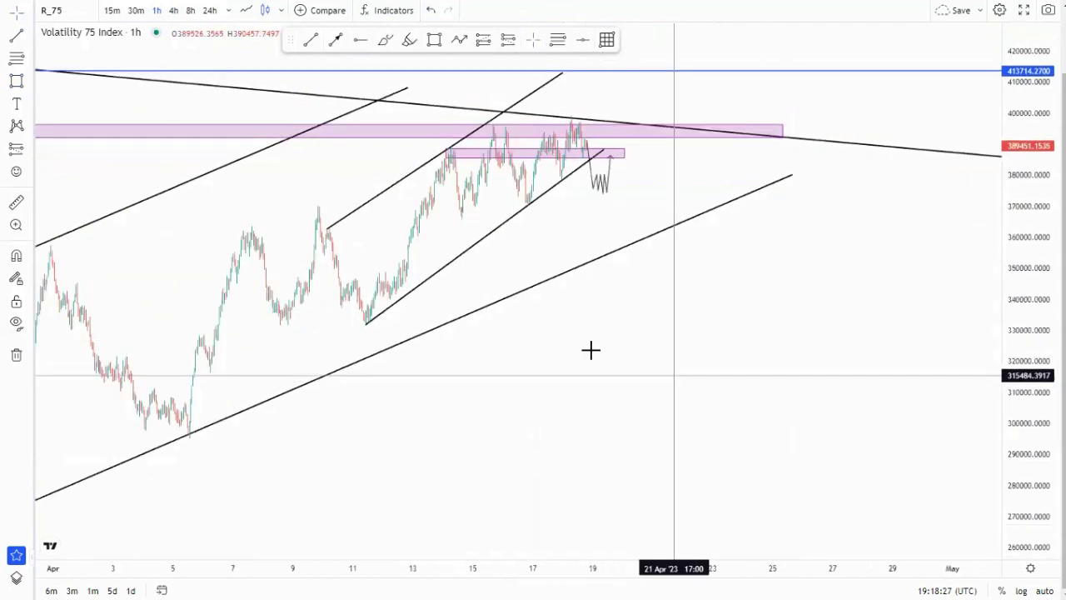
Draw an arrow from the retest inside the small rectangle zone down to the 254,501.183 horizontal level.
{"action": "left_click_drag", "start_coordinate": [1008, 191], "coordinate": [1011, 355]}
{"action": "scroll", "coordinate": [646, 249], "scroll_direction": "up", "scroll_amount": 2}
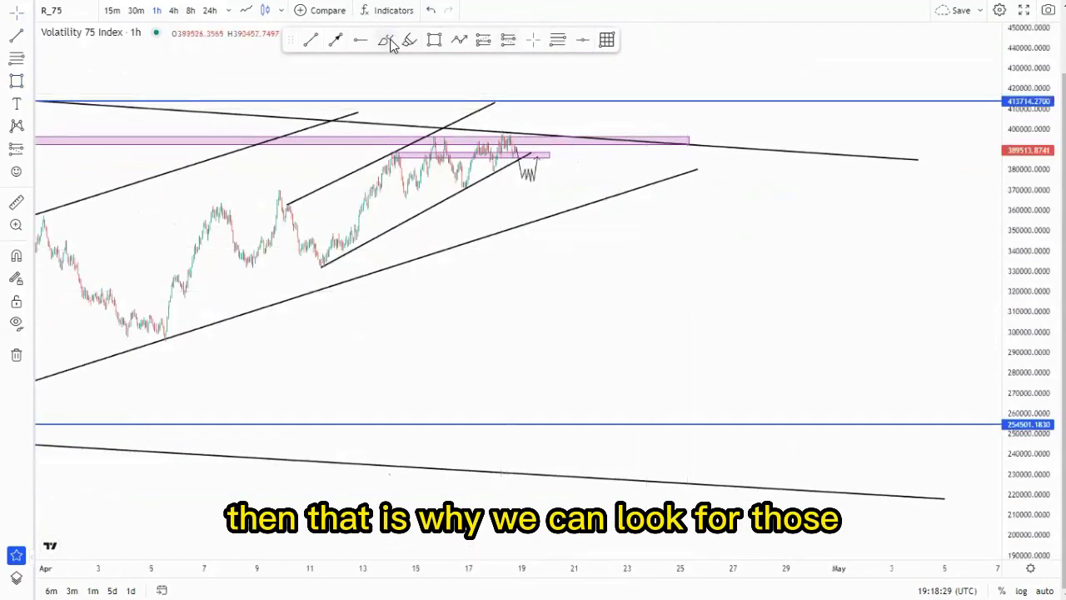
{"action": "mouse_move", "coordinate": [543, 159]}
{"action": "left_mouse_down"}
{"action": "mouse_move", "coordinate": [547, 383]}
{"action": "mouse_move", "coordinate": [561, 423]}
{"action": "left_mouse_up"}
{"action": "scroll", "coordinate": [448, 98], "scroll_direction": "down", "scroll_amount": 2}
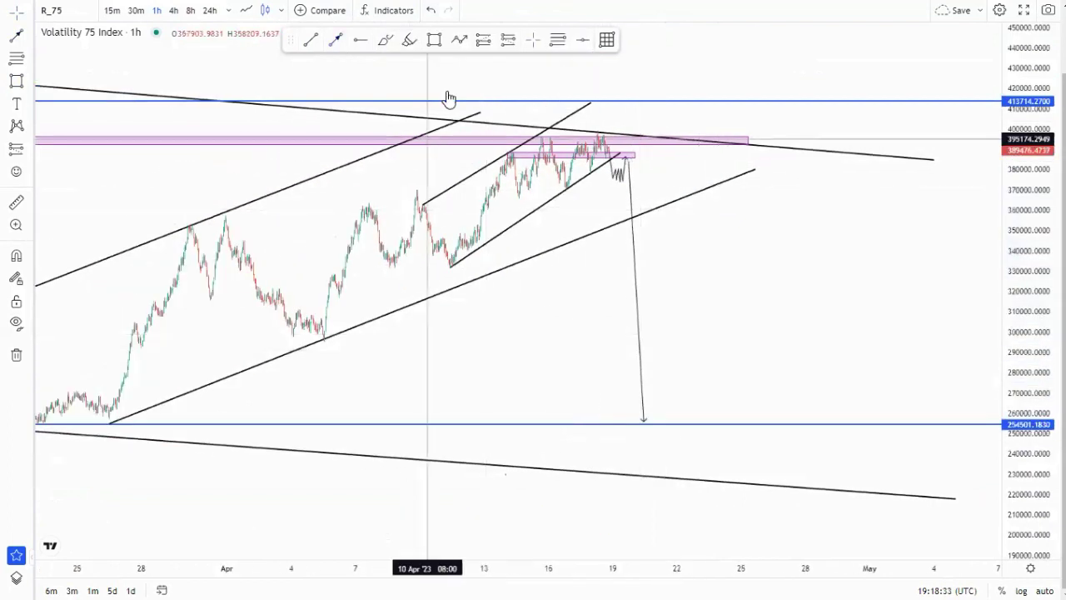
Place a short position at 384,640.134 beneath the small rectangle zone, with the stop at 401,990.5166 and the target at 255,751.5783.
{"action": "left_click", "coordinate": [626, 159]}
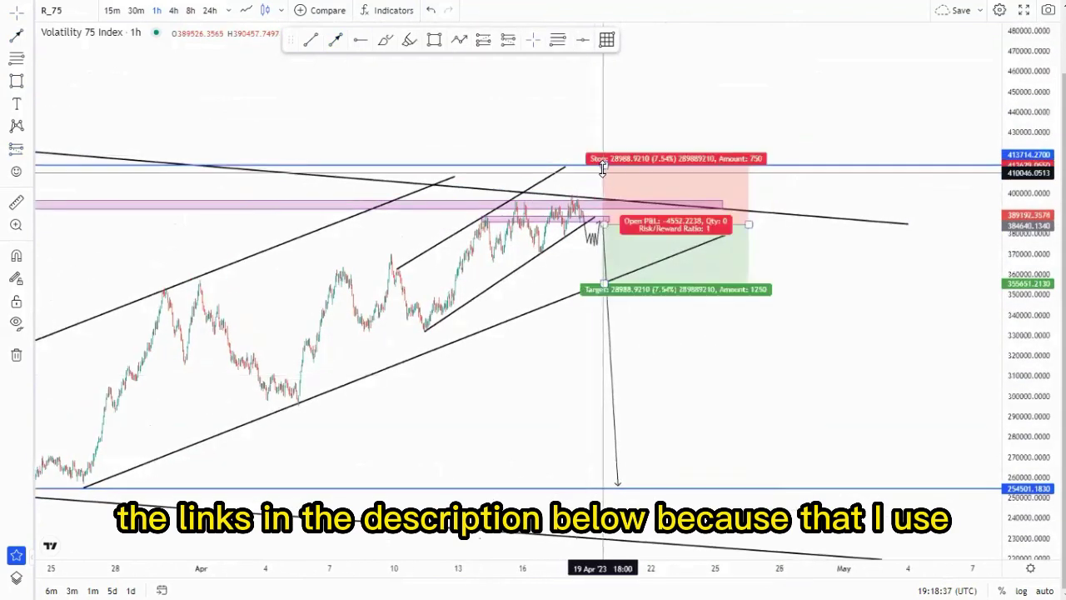
{"action": "left_click_drag", "start_coordinate": [607, 184], "coordinate": [609, 188]}
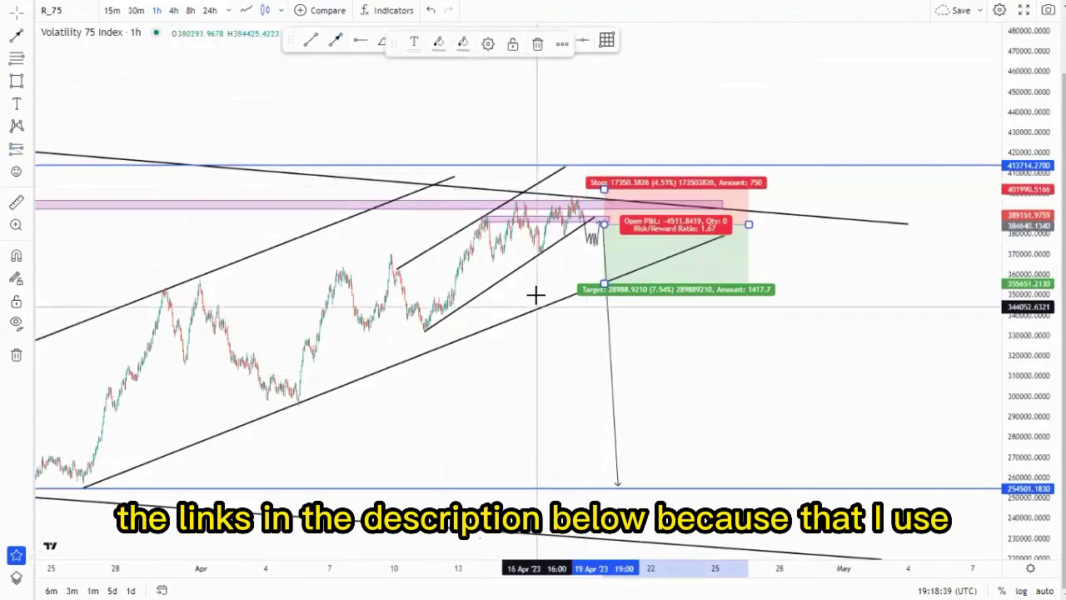
{"action": "left_click_drag", "start_coordinate": [745, 346], "coordinate": [694, 295]}
{"action": "scroll", "coordinate": [695, 302], "scroll_direction": "down", "scroll_amount": 5}
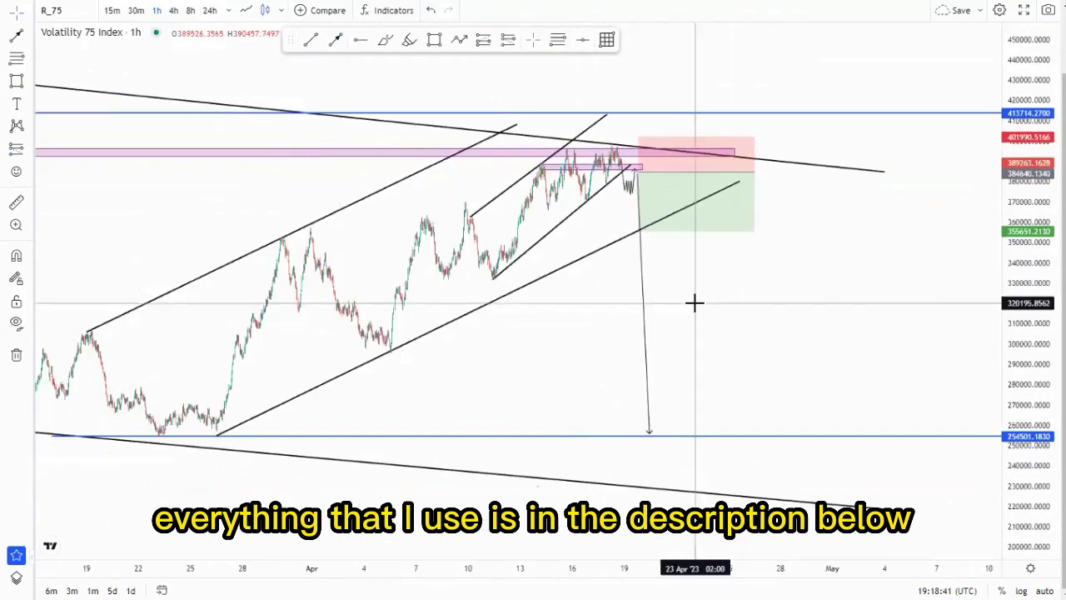
{"action": "left_click_drag", "start_coordinate": [738, 232], "coordinate": [742, 434]}
{"action": "scroll", "coordinate": [658, 381], "scroll_direction": "down", "scroll_amount": 1}
{"action": "scroll", "coordinate": [659, 381], "scroll_direction": "down", "scroll_amount": 4}
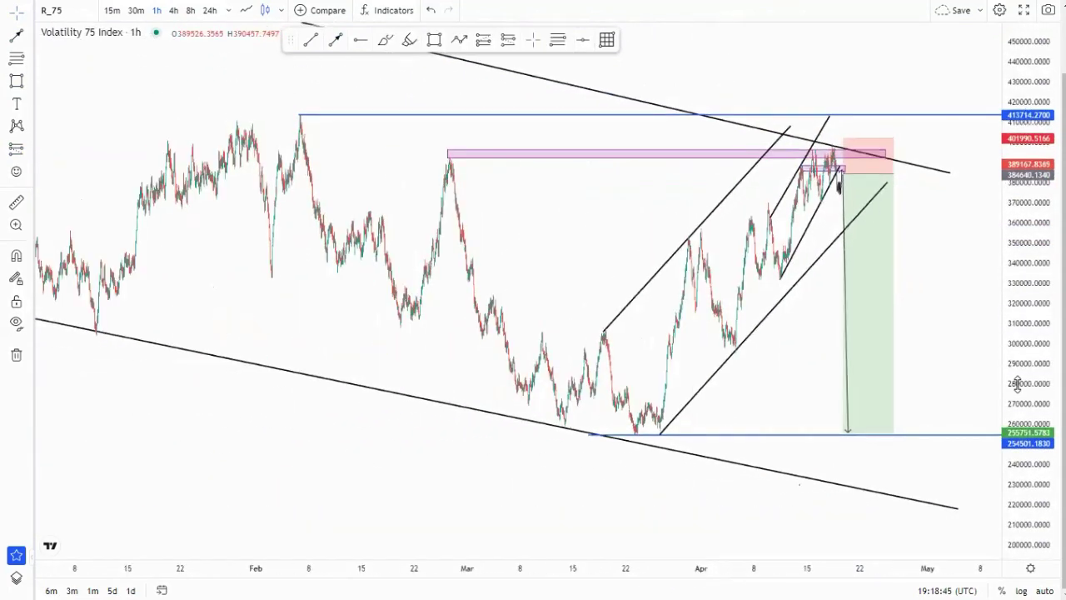
Draw a path from the 254,501.183 level up into a zigzag between about 297,000 and 312,000, ending above the 413,714.27 level.
{"action": "left_click_drag", "start_coordinate": [1029, 398], "coordinate": [1036, 200]}
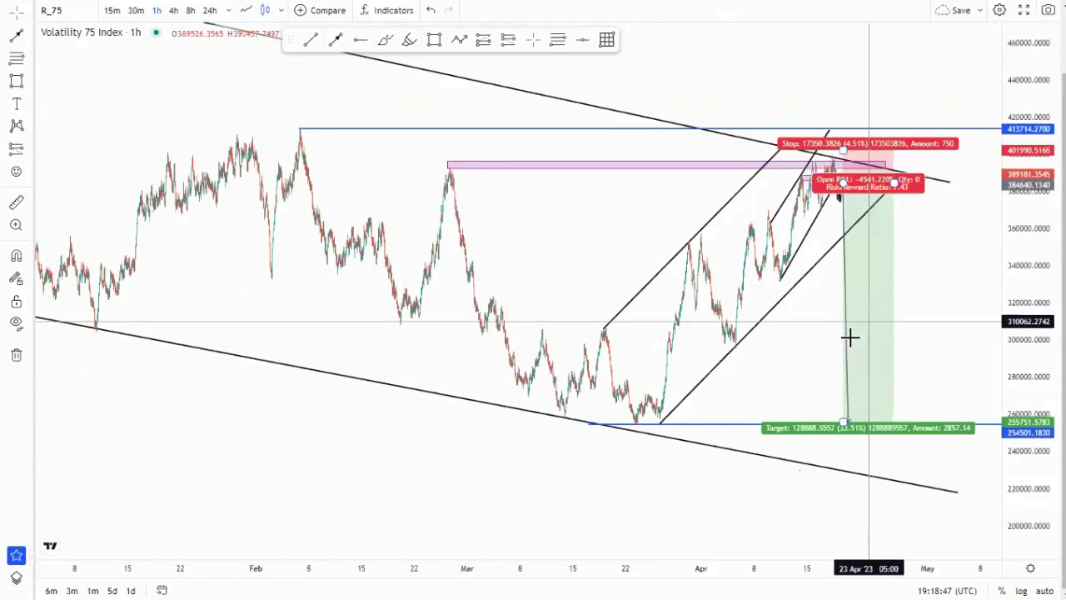
{"action": "scroll", "coordinate": [849, 337], "scroll_direction": "up", "scroll_amount": 6}
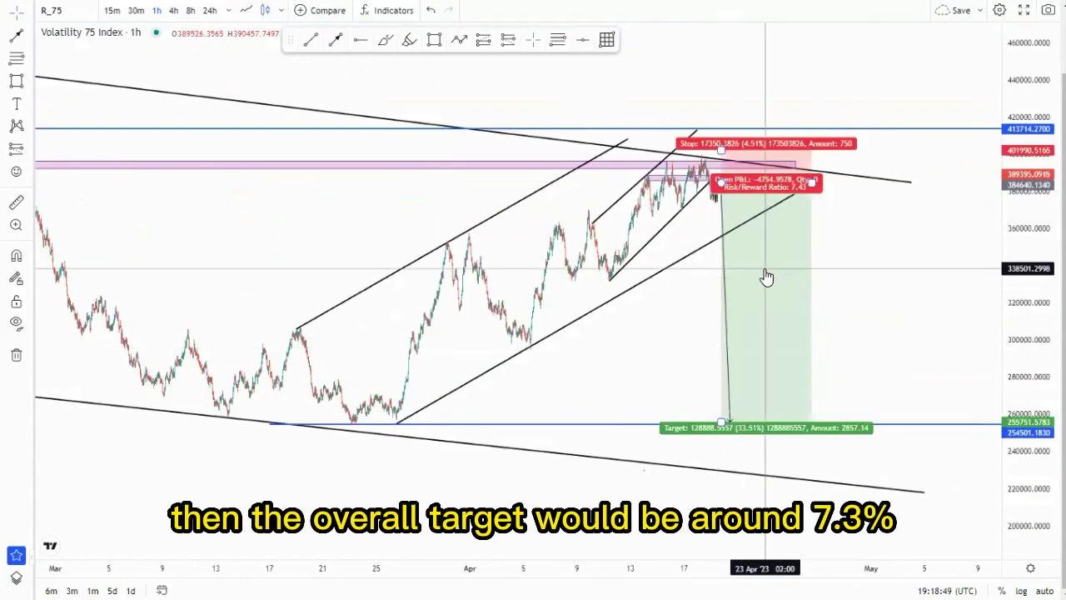
{"action": "left_click_drag", "start_coordinate": [596, 319], "coordinate": [510, 315]}
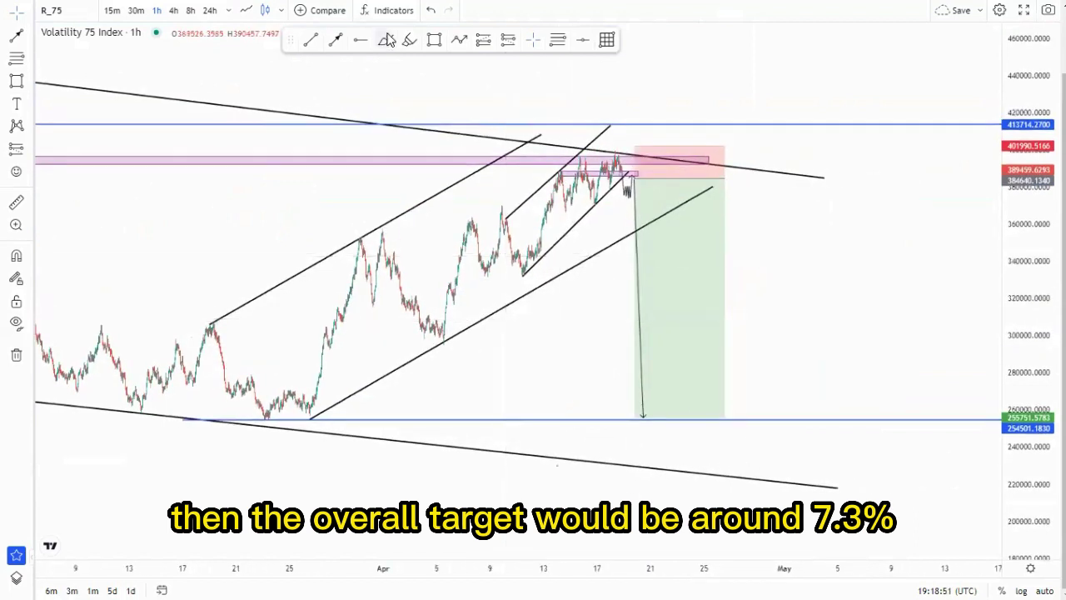
{"action": "left_click", "coordinate": [649, 418]}
{"action": "left_click", "coordinate": [681, 321]}
{"action": "left_click", "coordinate": [683, 343]}
{"action": "left_click", "coordinate": [690, 325]}
{"action": "left_click", "coordinate": [691, 339]}
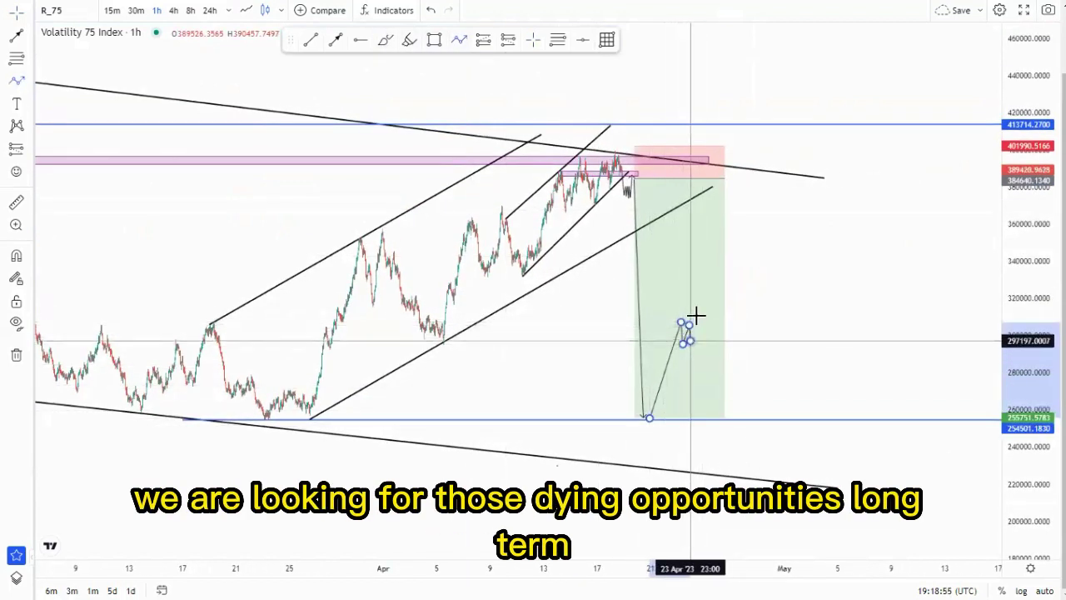
{"action": "left_click", "coordinate": [698, 314]}
{"action": "left_click", "coordinate": [700, 343]}
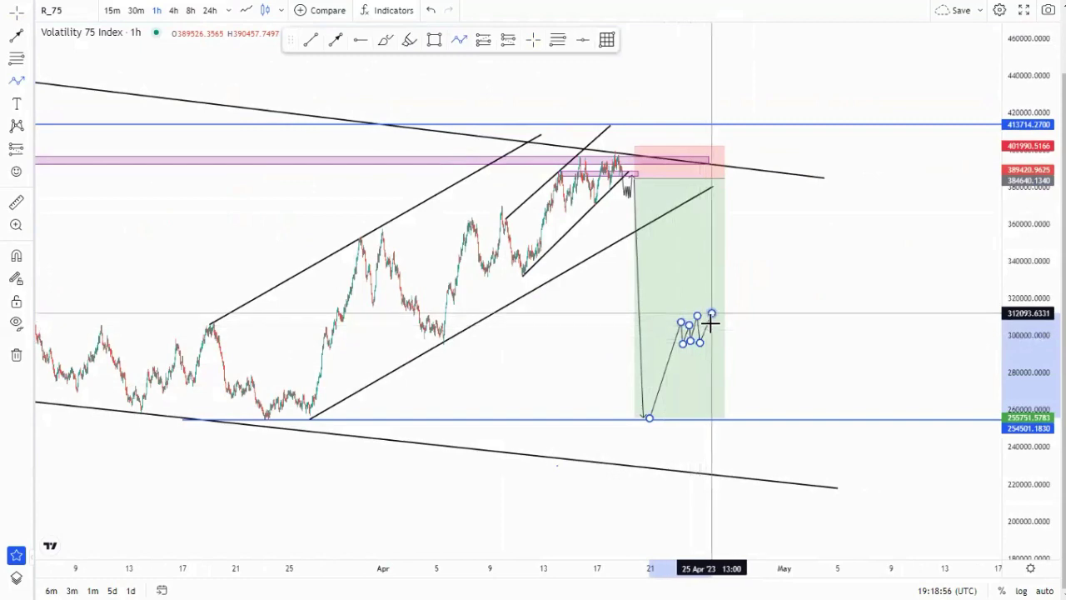
{"action": "double_click", "coordinate": [766, 95]}
{"action": "scroll", "coordinate": [984, 172], "scroll_direction": "down", "scroll_amount": 3}
{"action": "left_click_drag", "start_coordinate": [1029, 172], "coordinate": [1028, 379]}
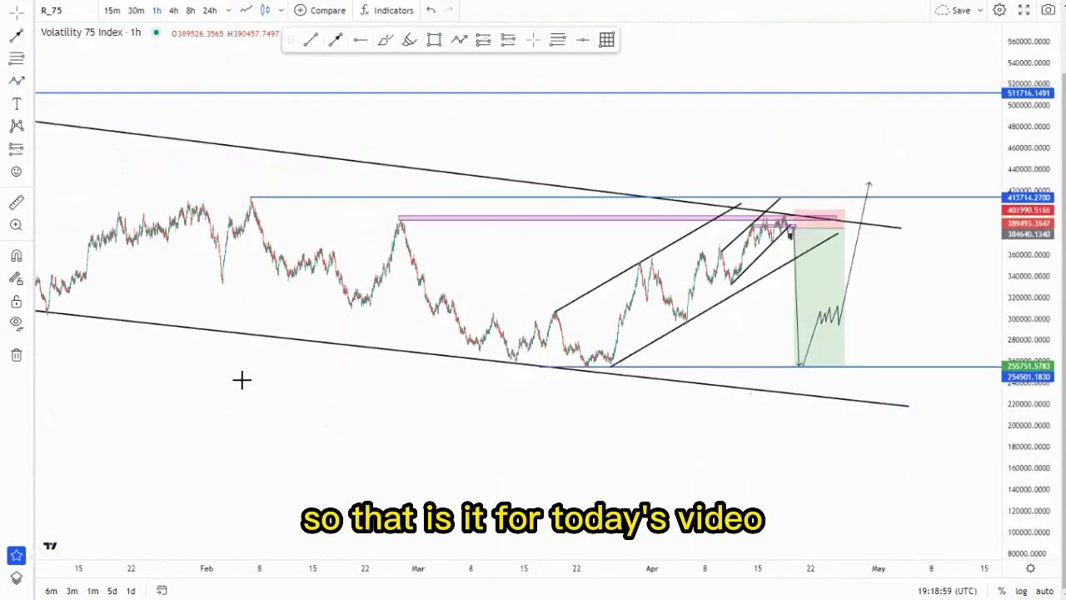